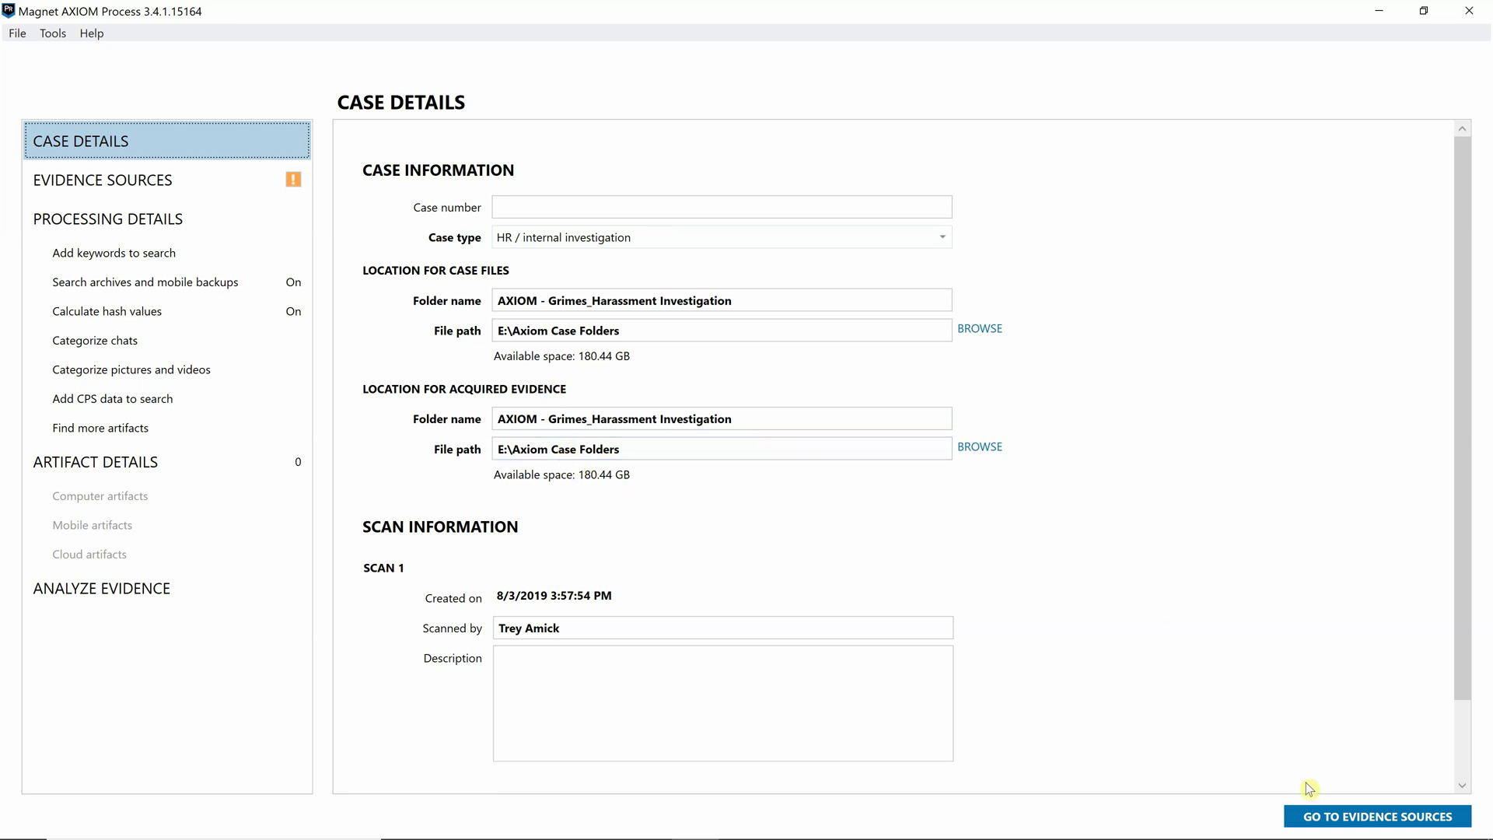
- Start a Slack cloud acquisition using user name and password sign-in
click(1327, 819)
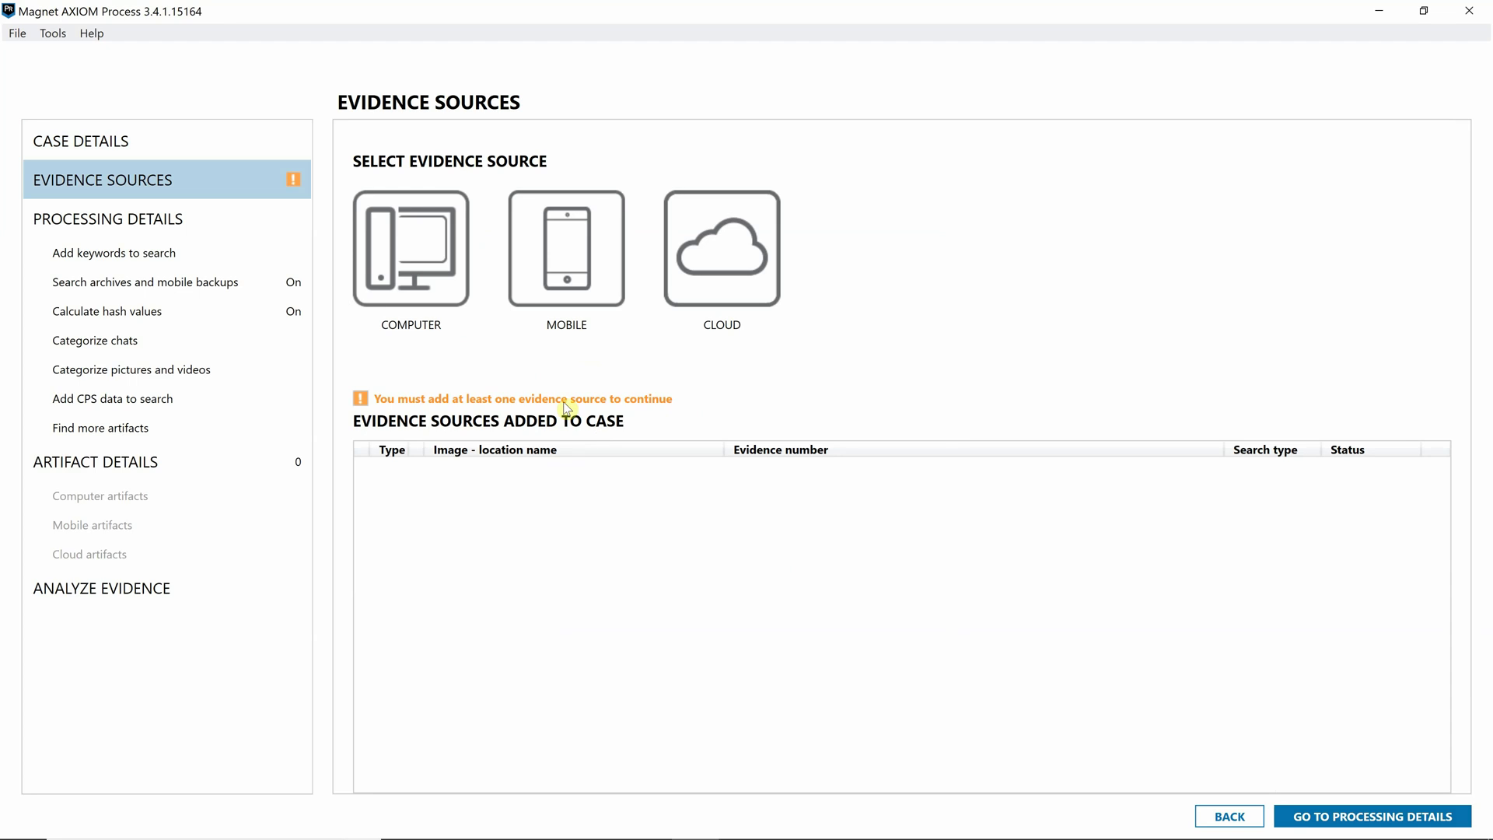
click(720, 296)
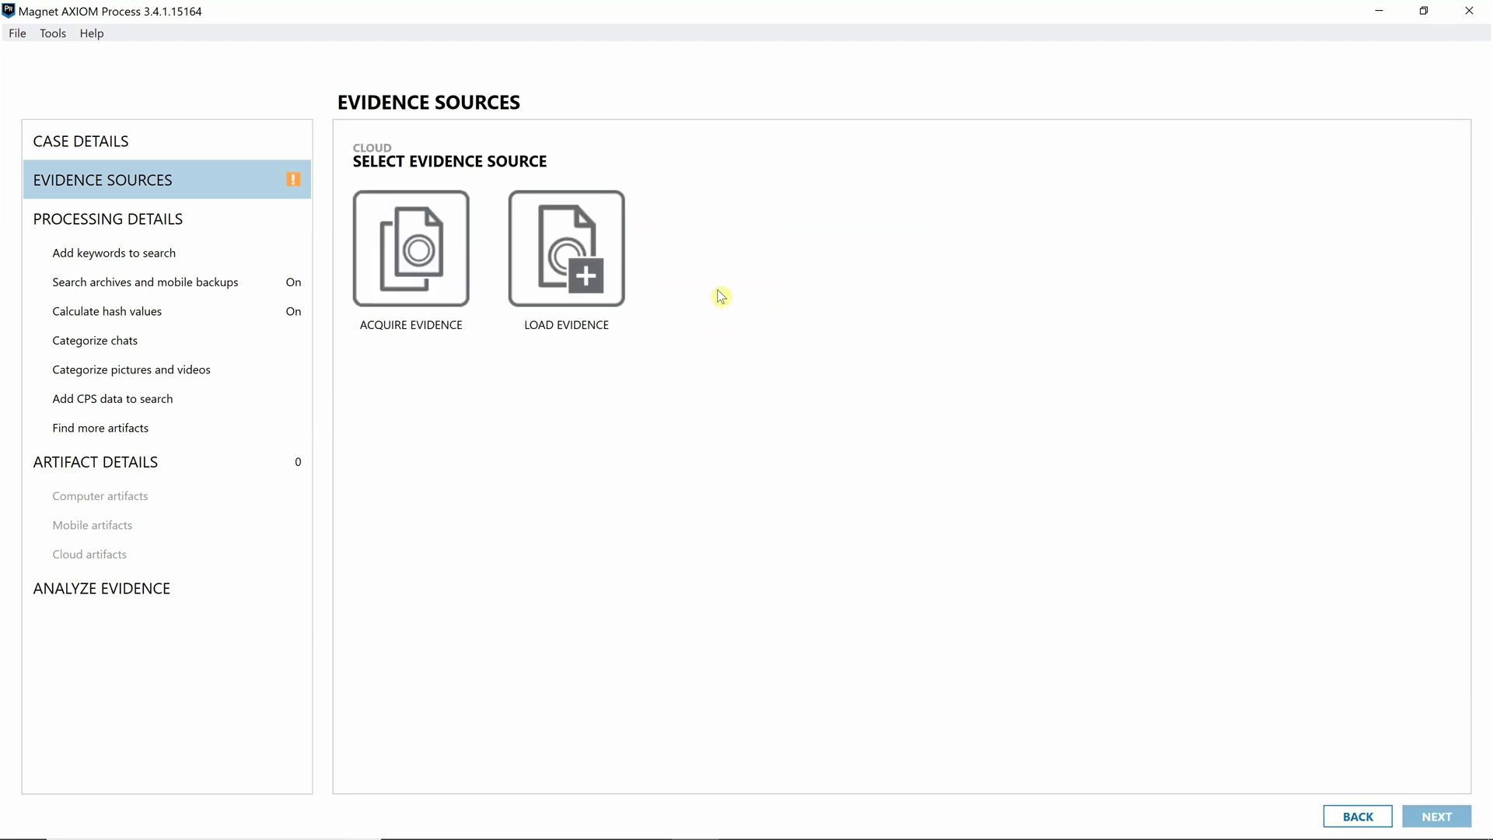
click(411, 281)
click(712, 547)
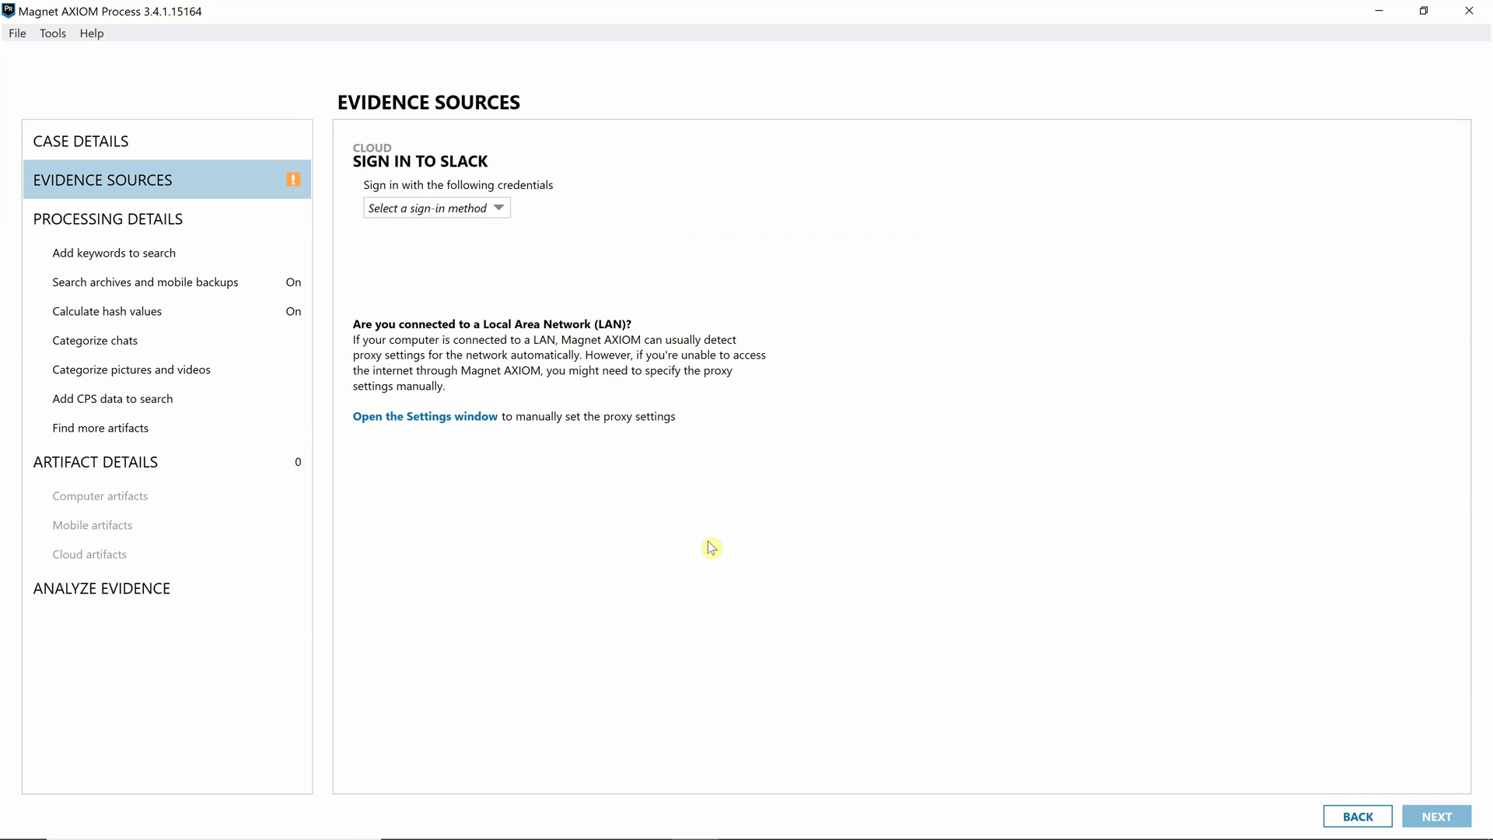
click(449, 211)
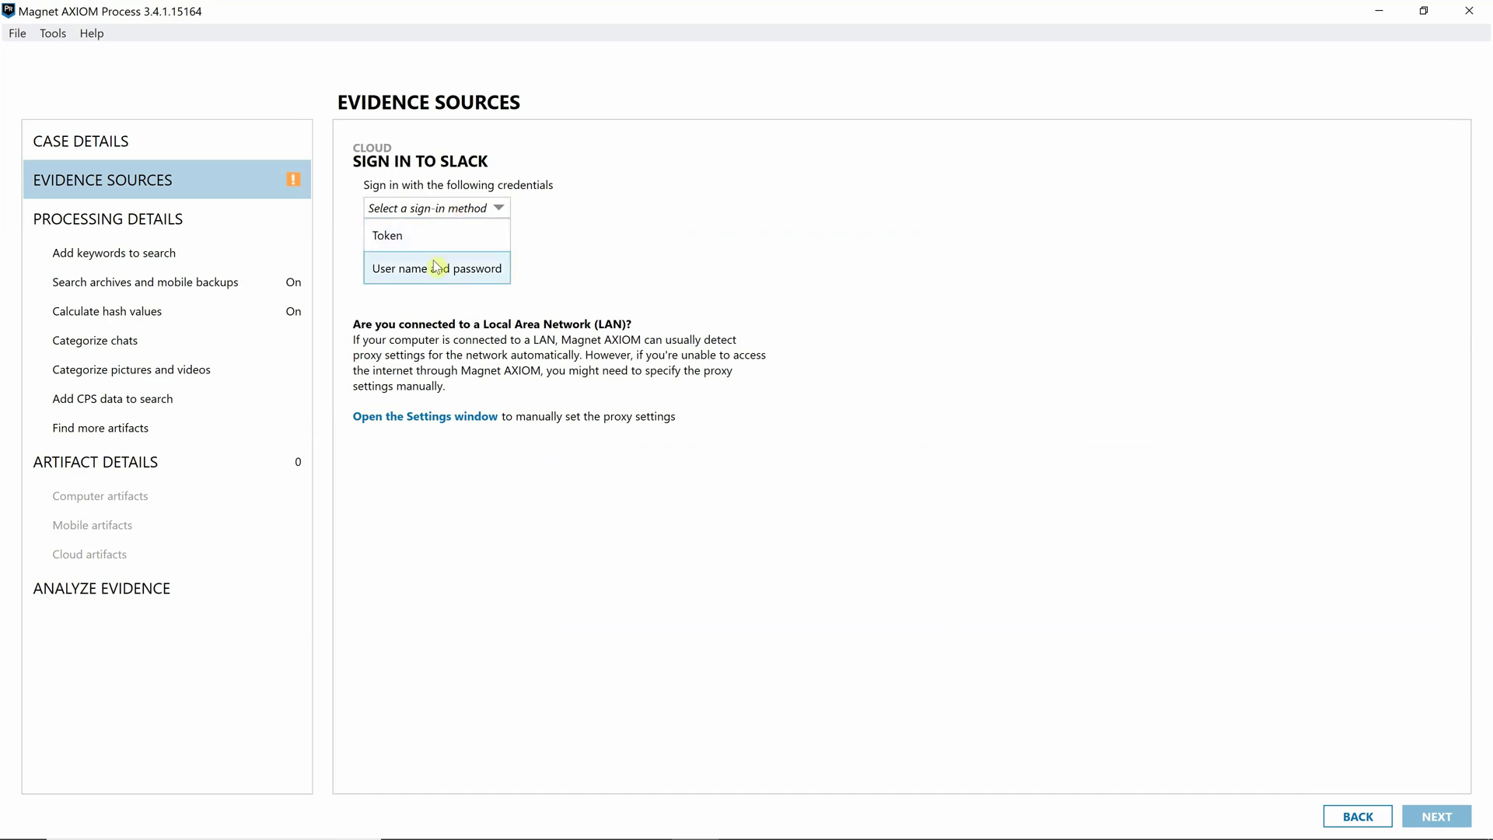
click(437, 267)
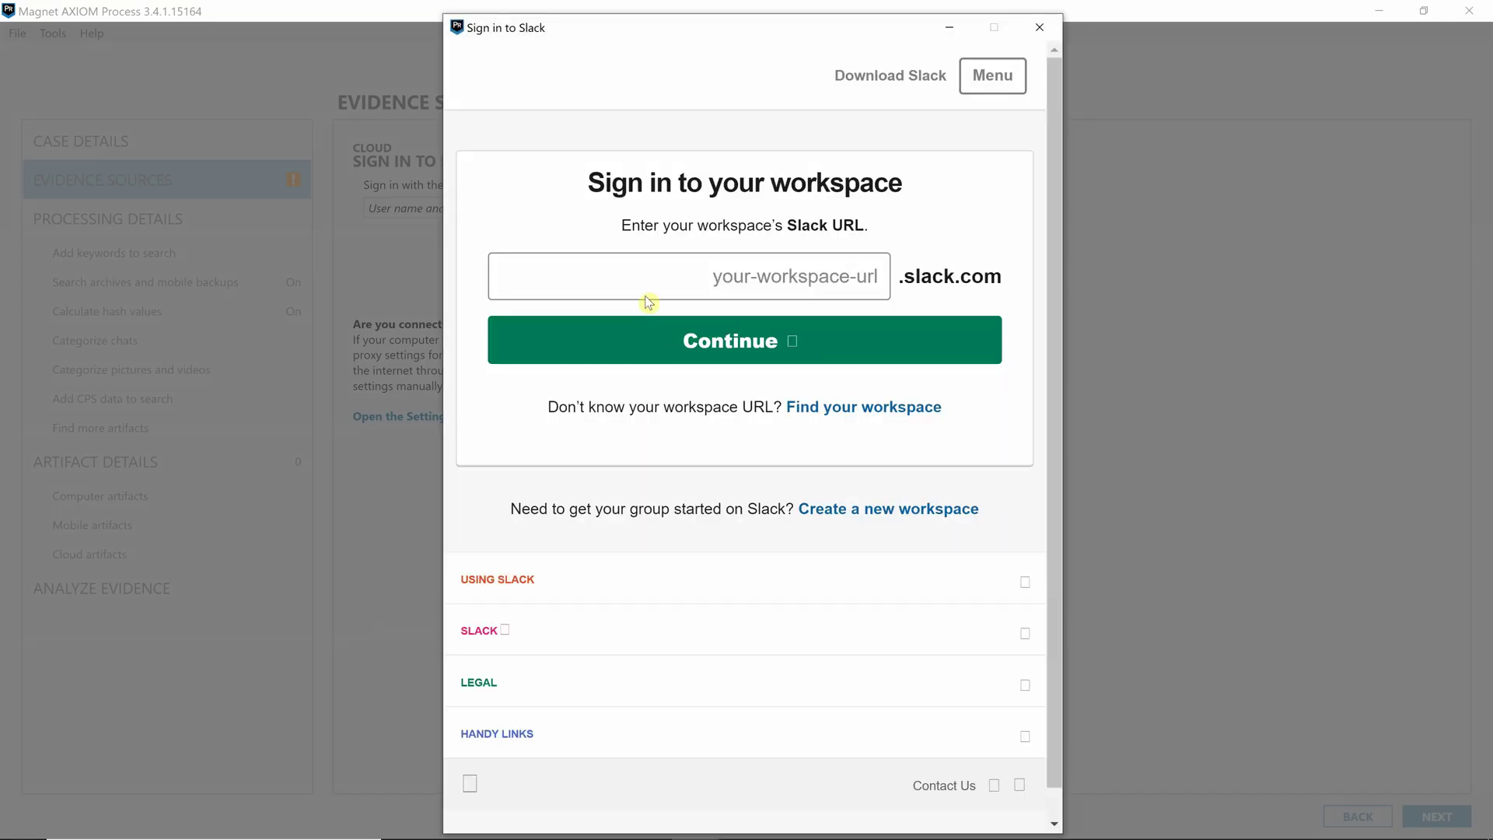
- Enter the mfdevsolutions workspace and continue to its sign-in page
click(646, 287)
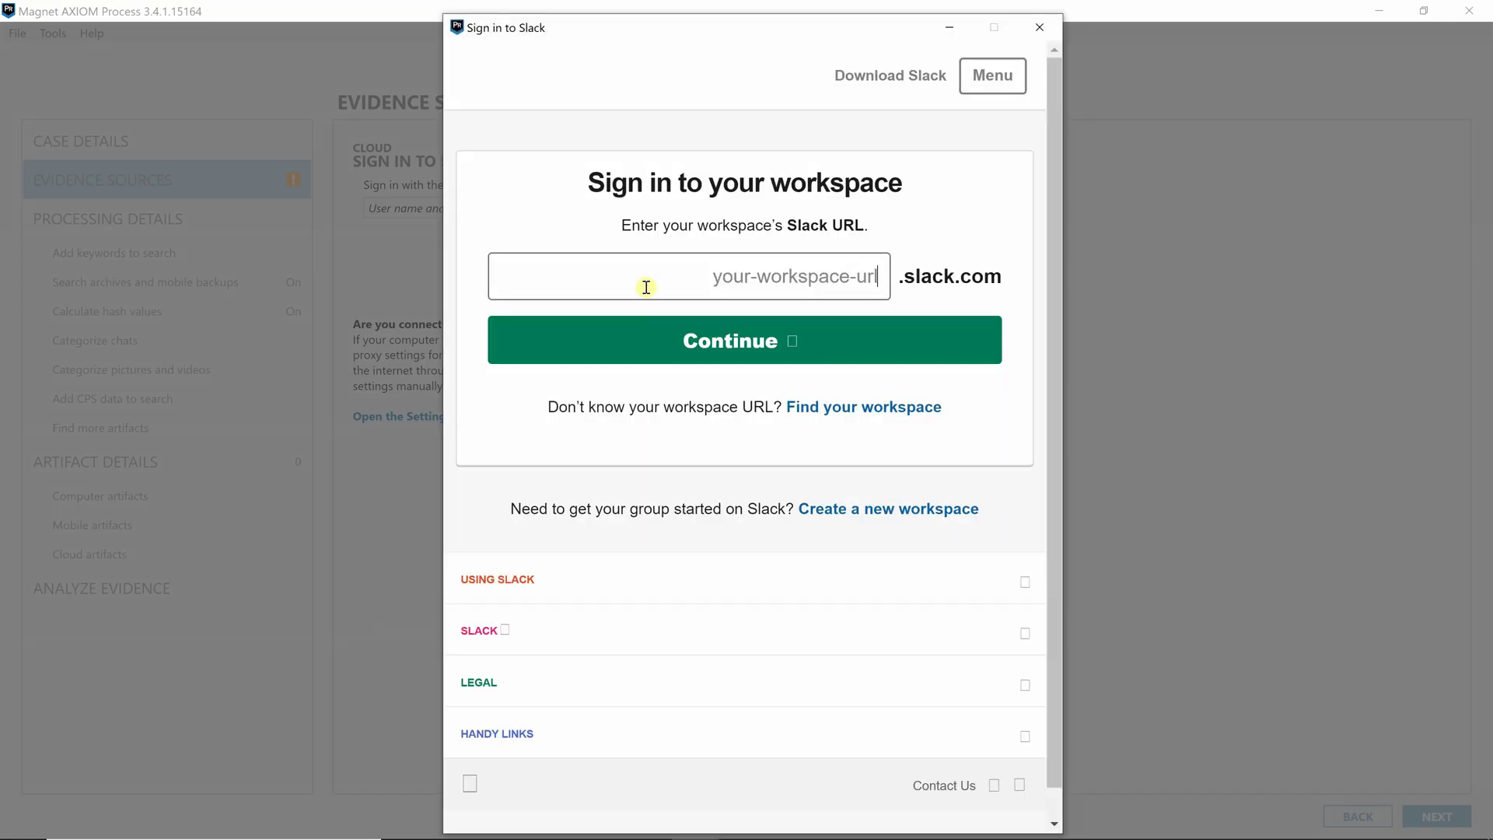
text(mfdev)
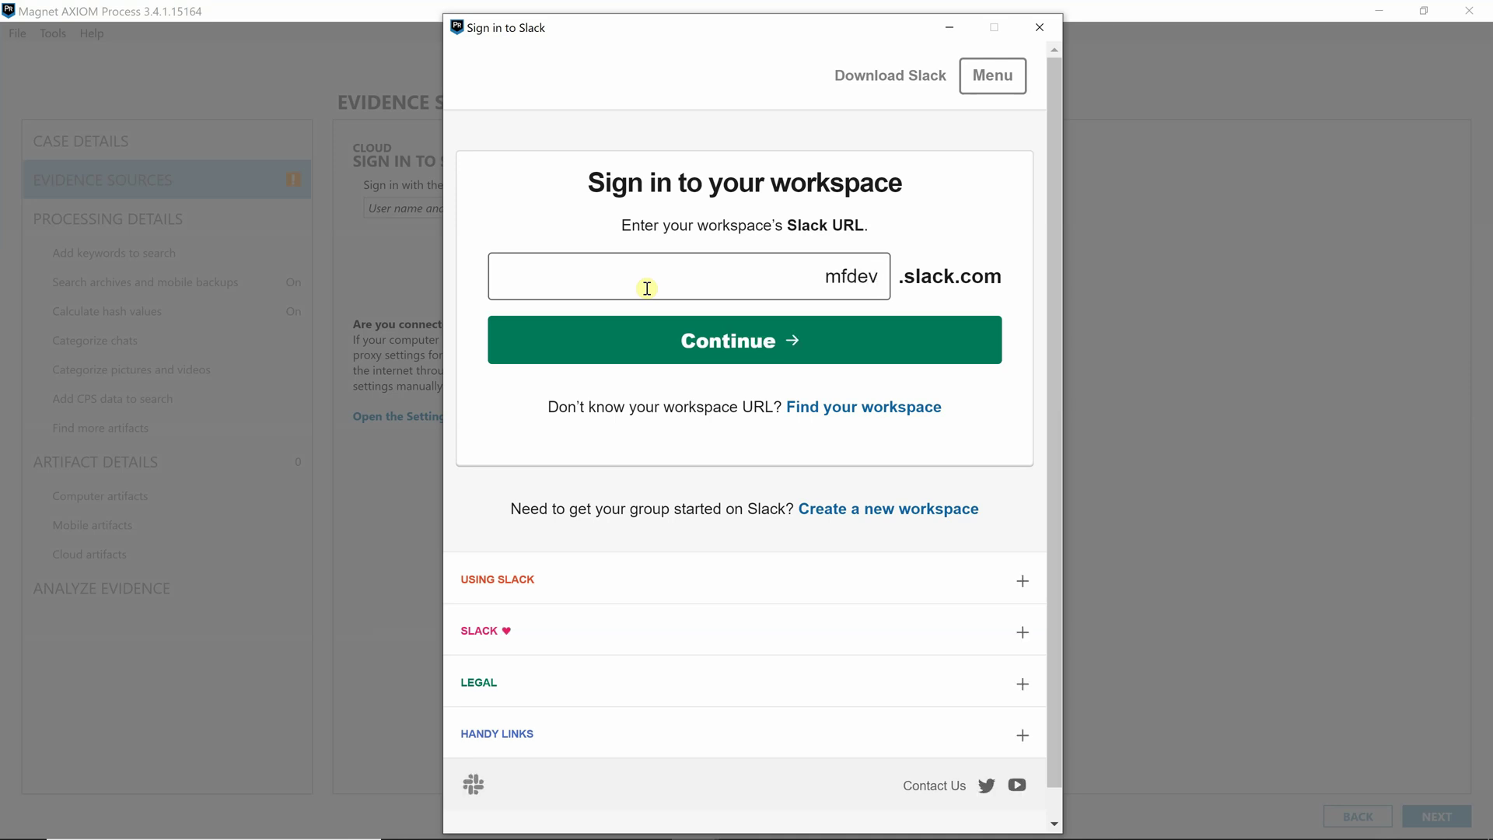
text(solutions)
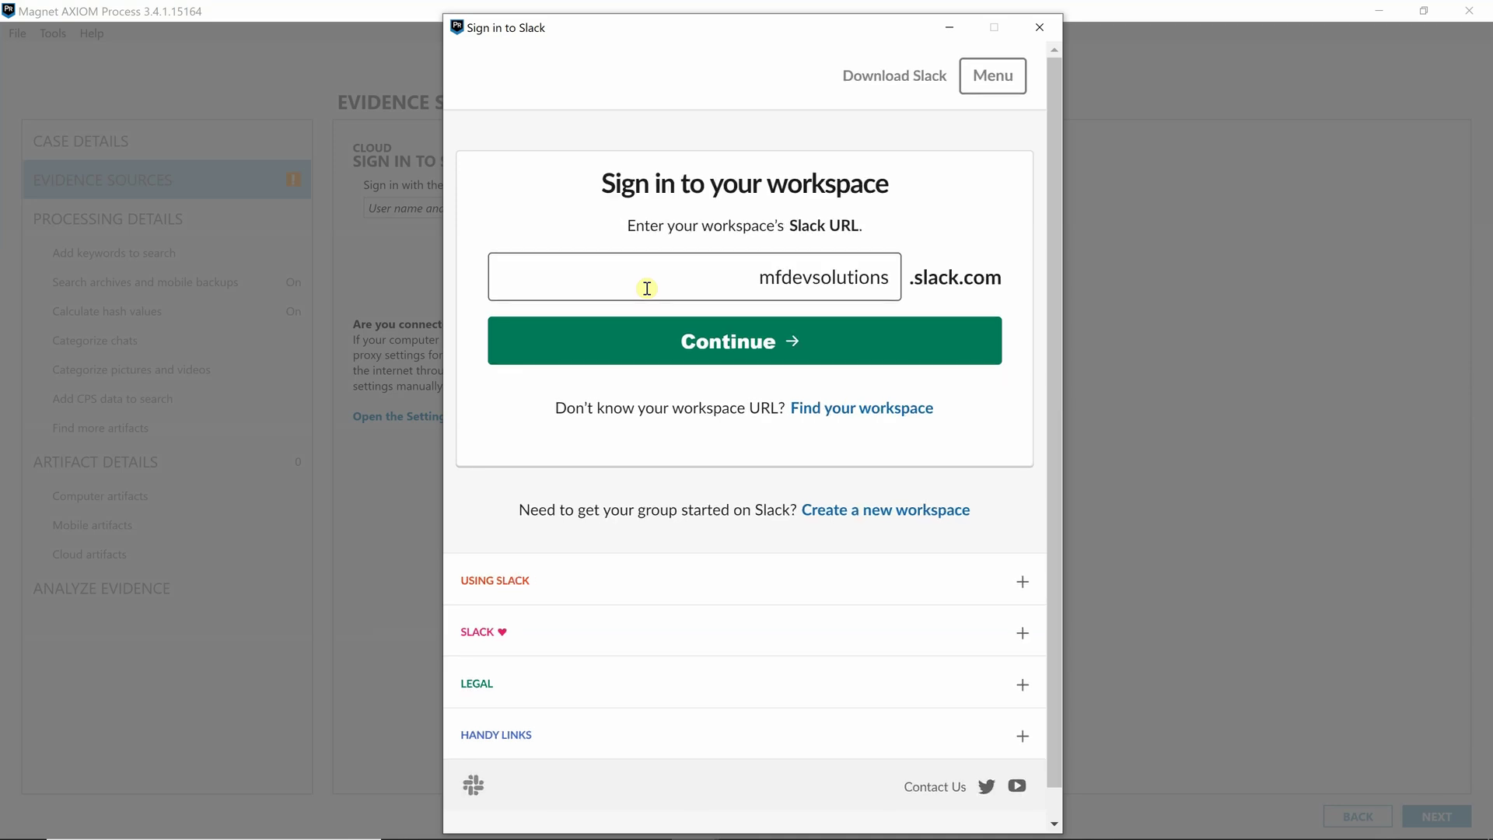
click(721, 350)
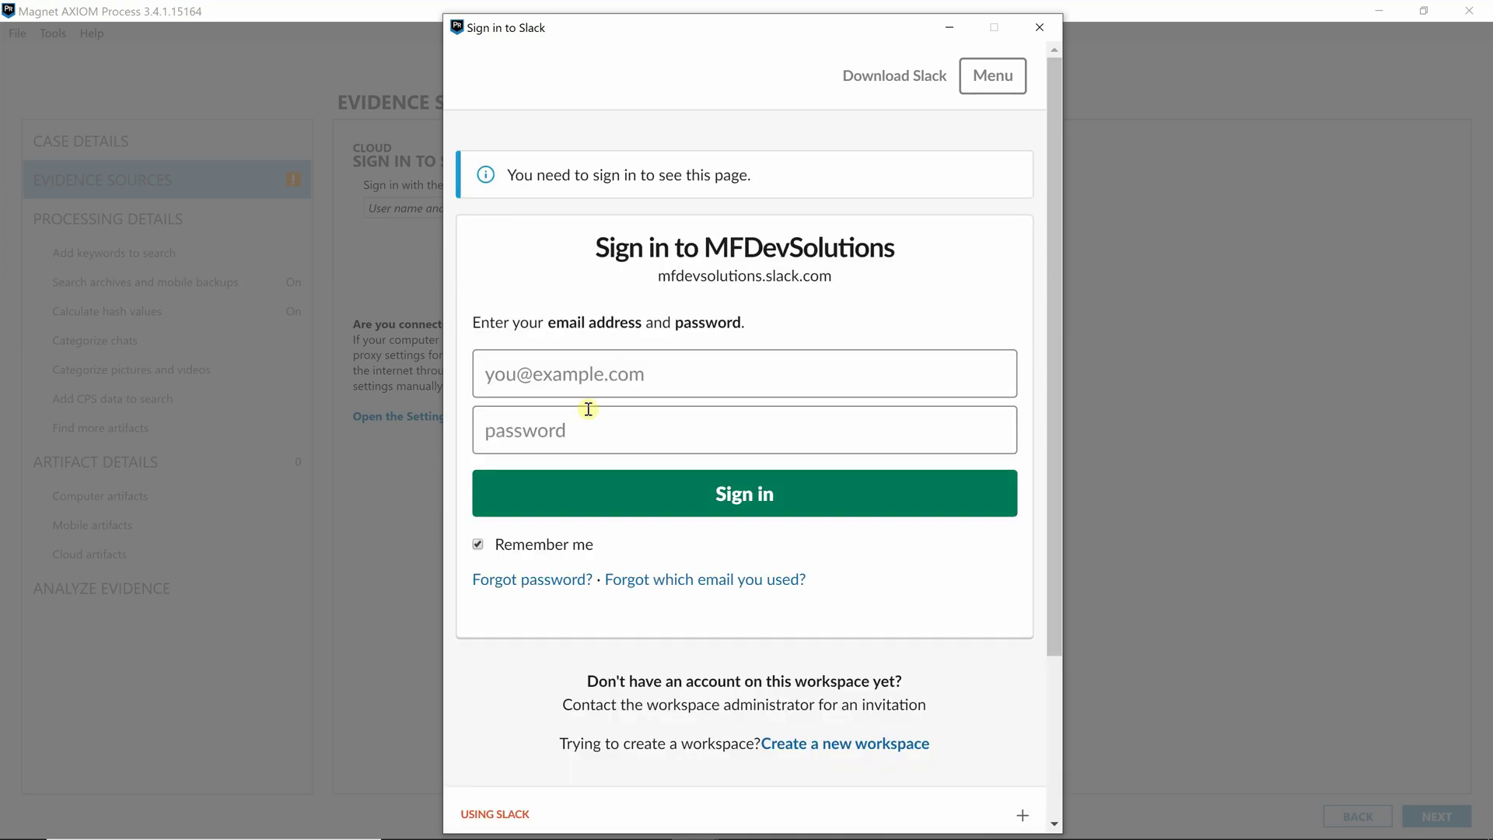
- Sign in with the account e-mail and password, then approve Magnet AXIOM's workspace access
click(596, 382)
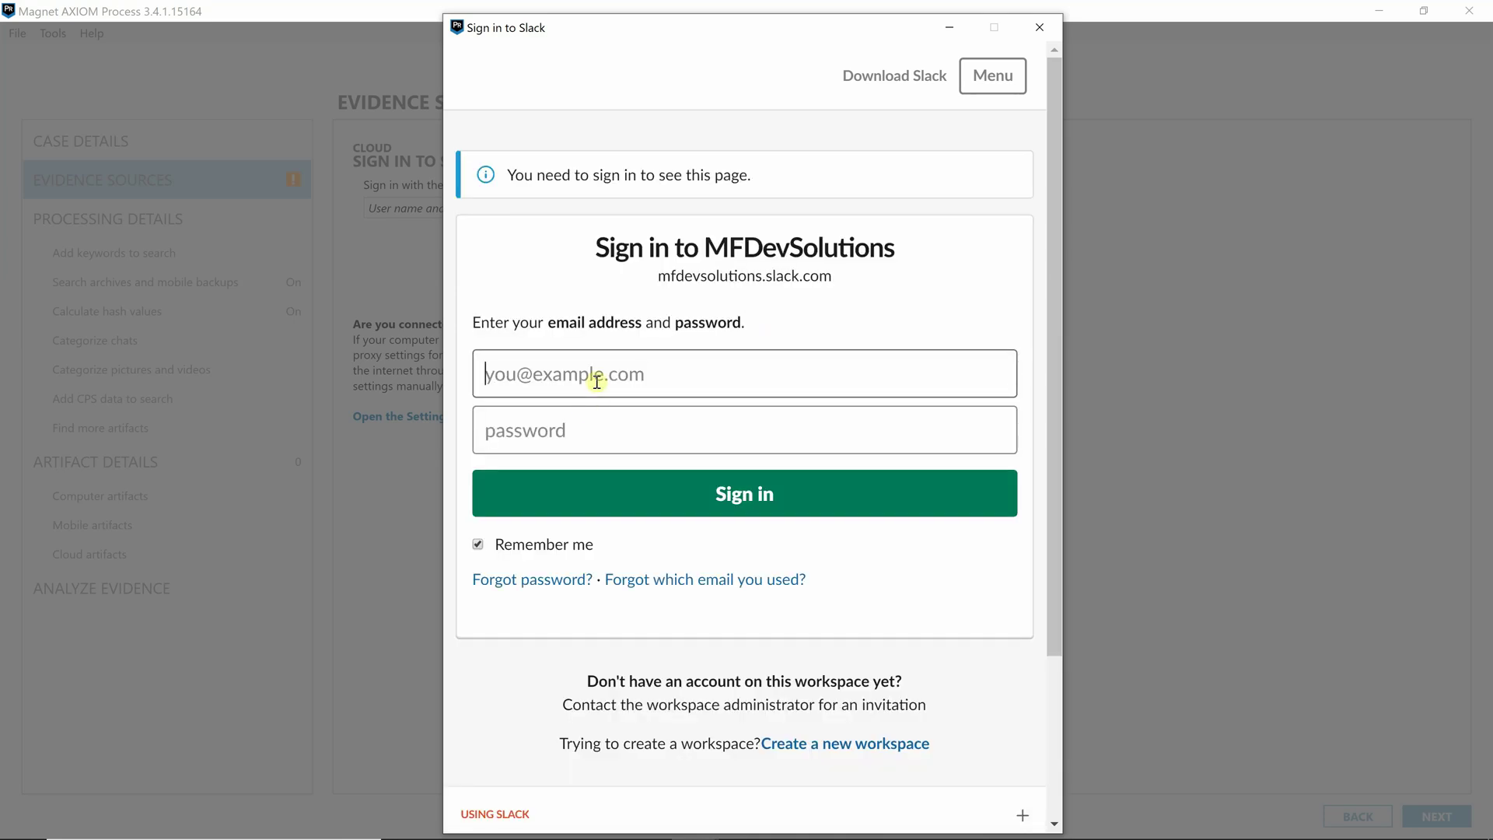
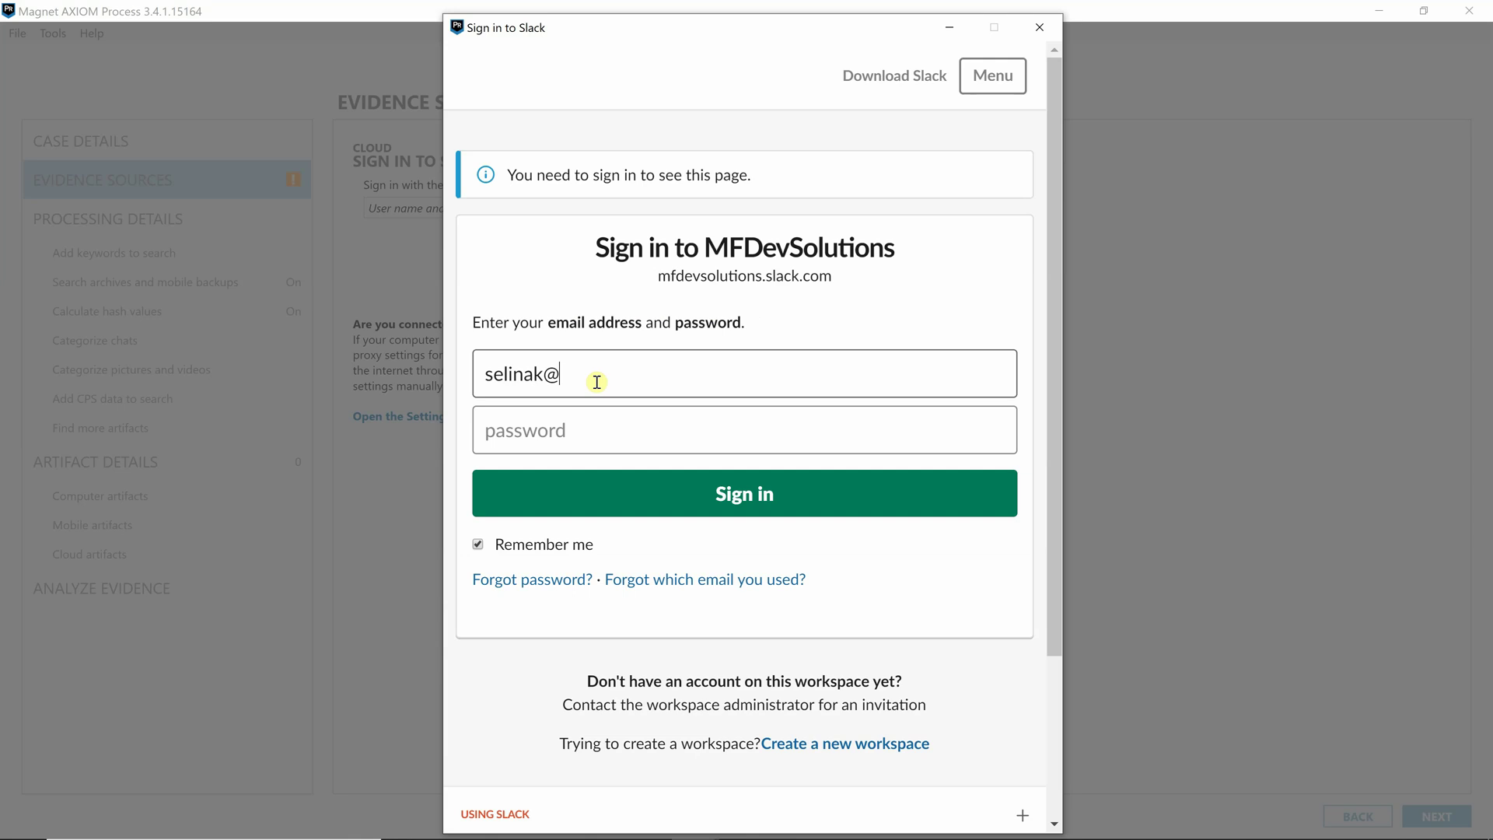
key(Tab)
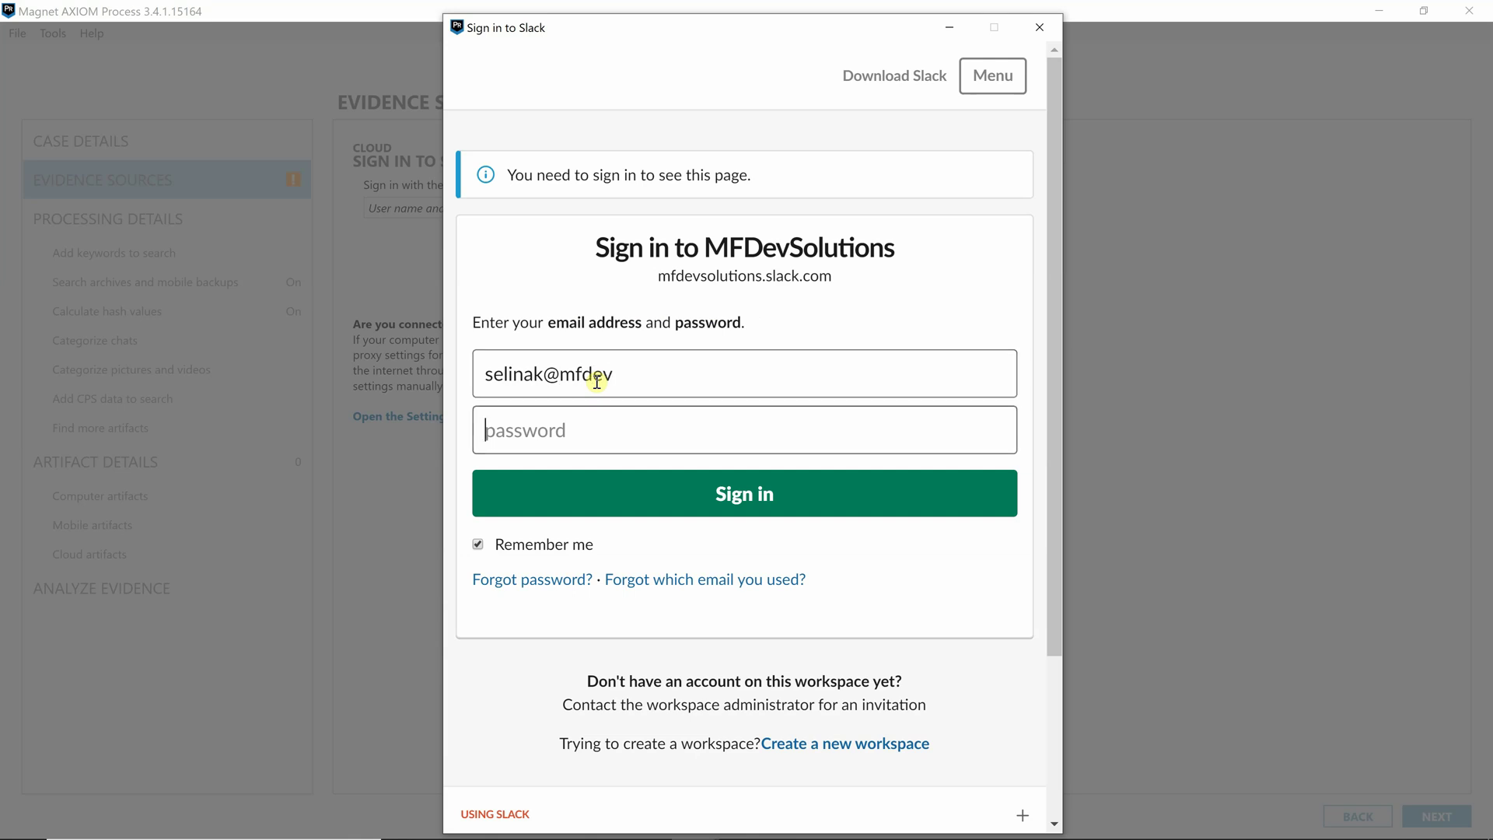
click(654, 370)
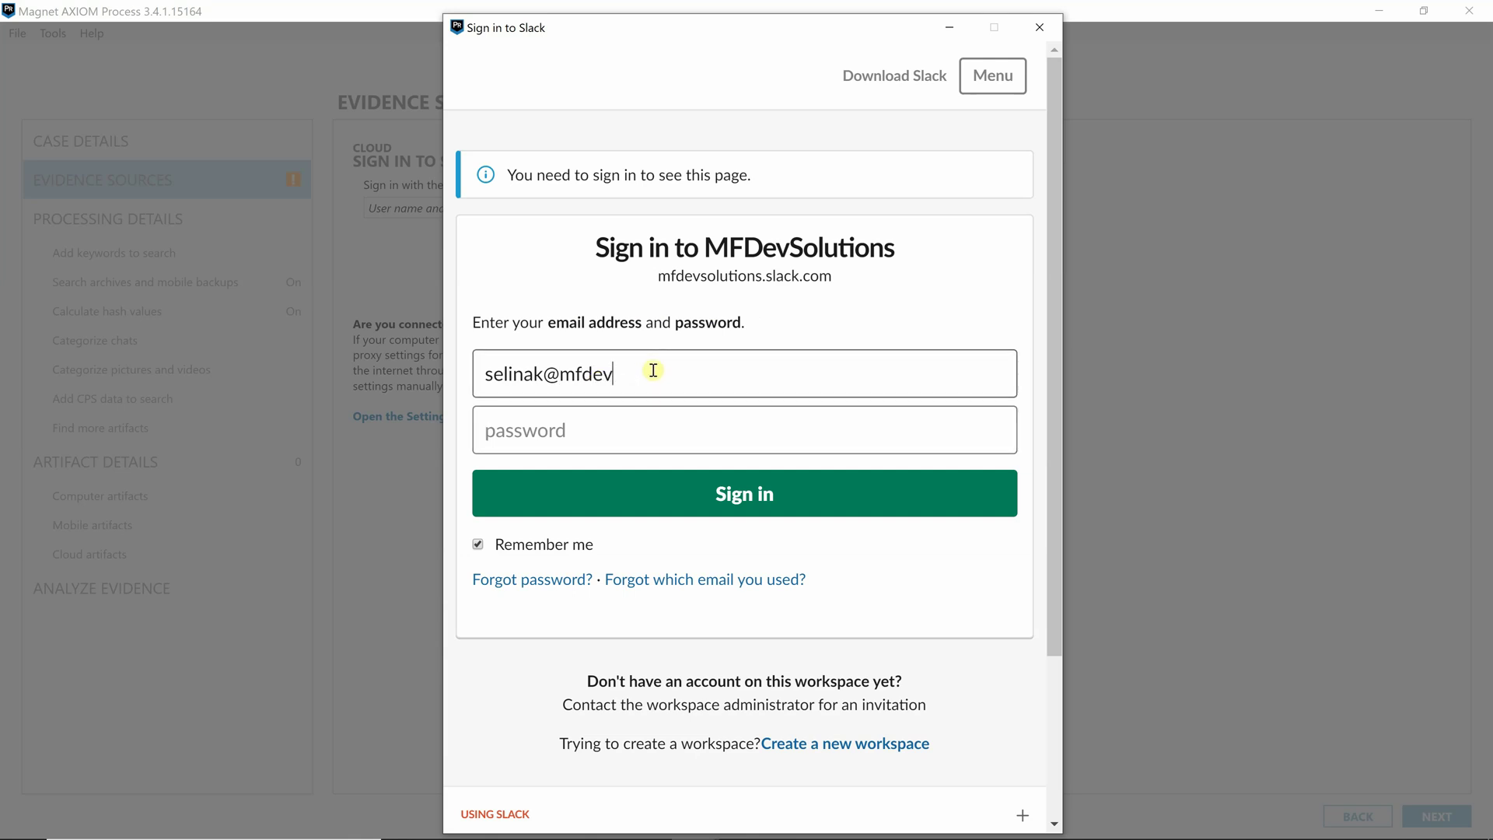
text(.ca)
key(Tab)
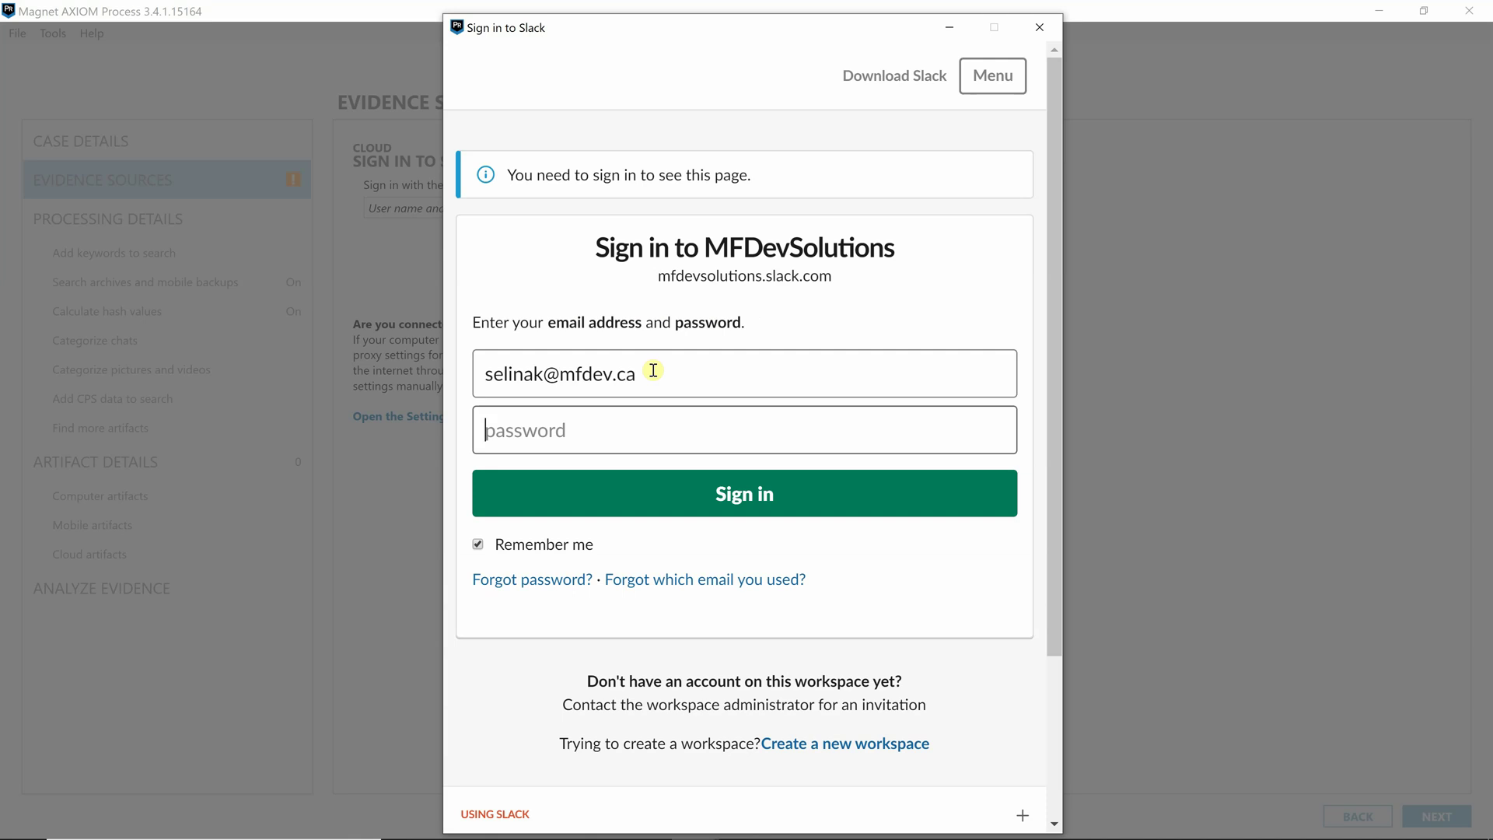
text(•••••••••••)
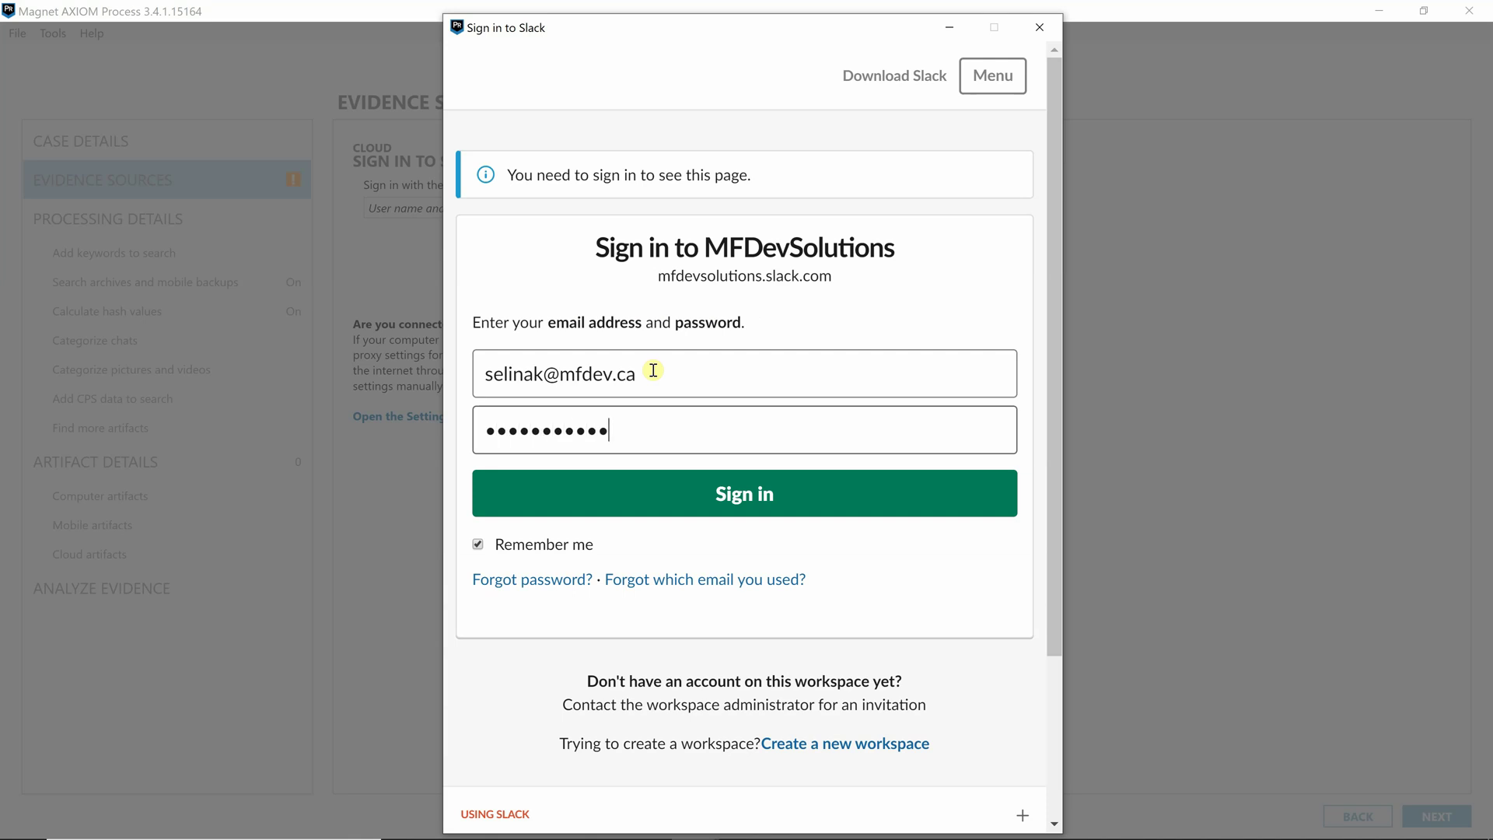
text(•)
key(Return)
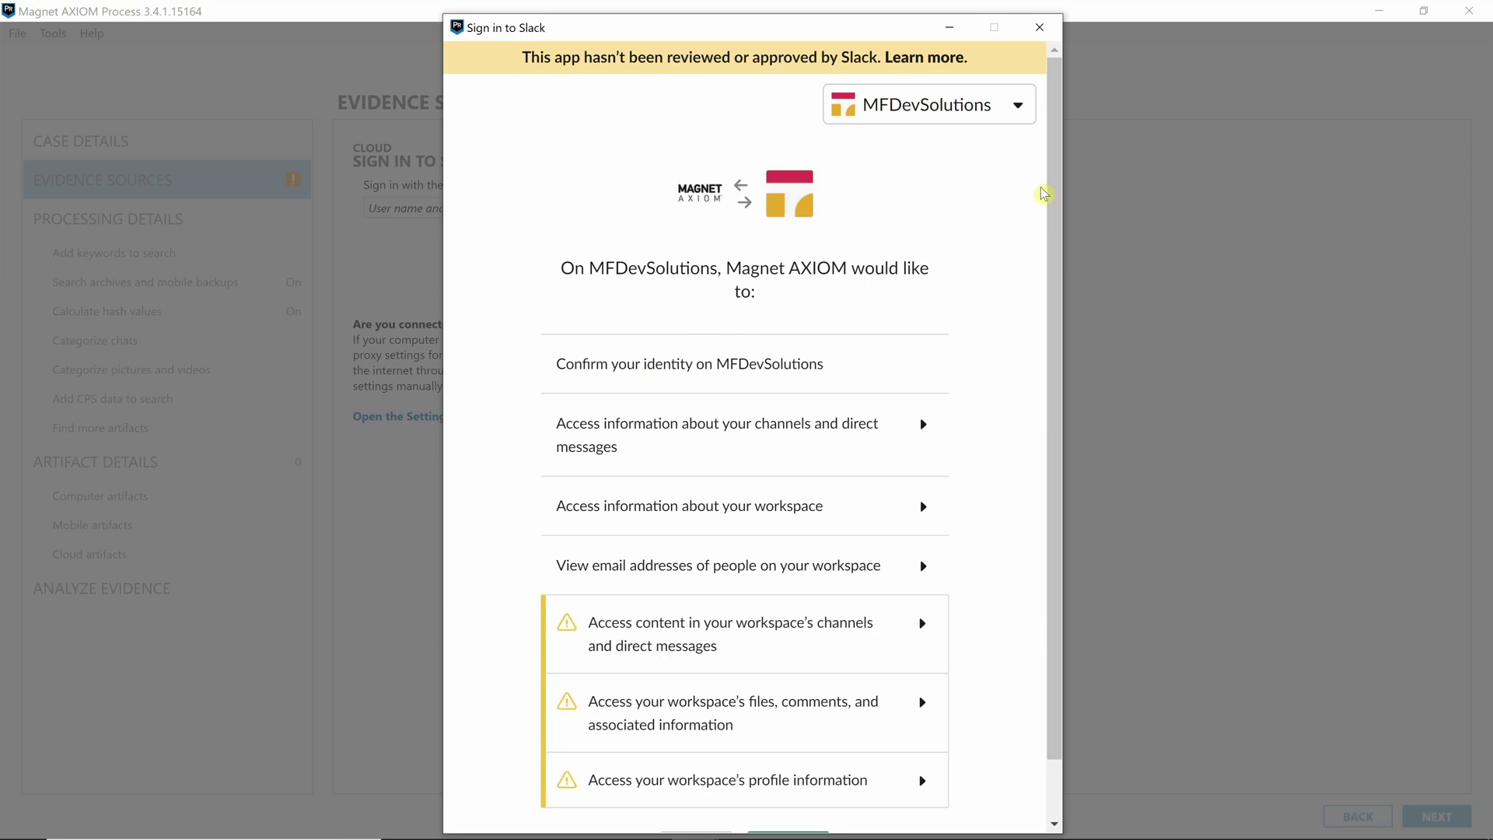
scroll(1050, 200, down, 1)
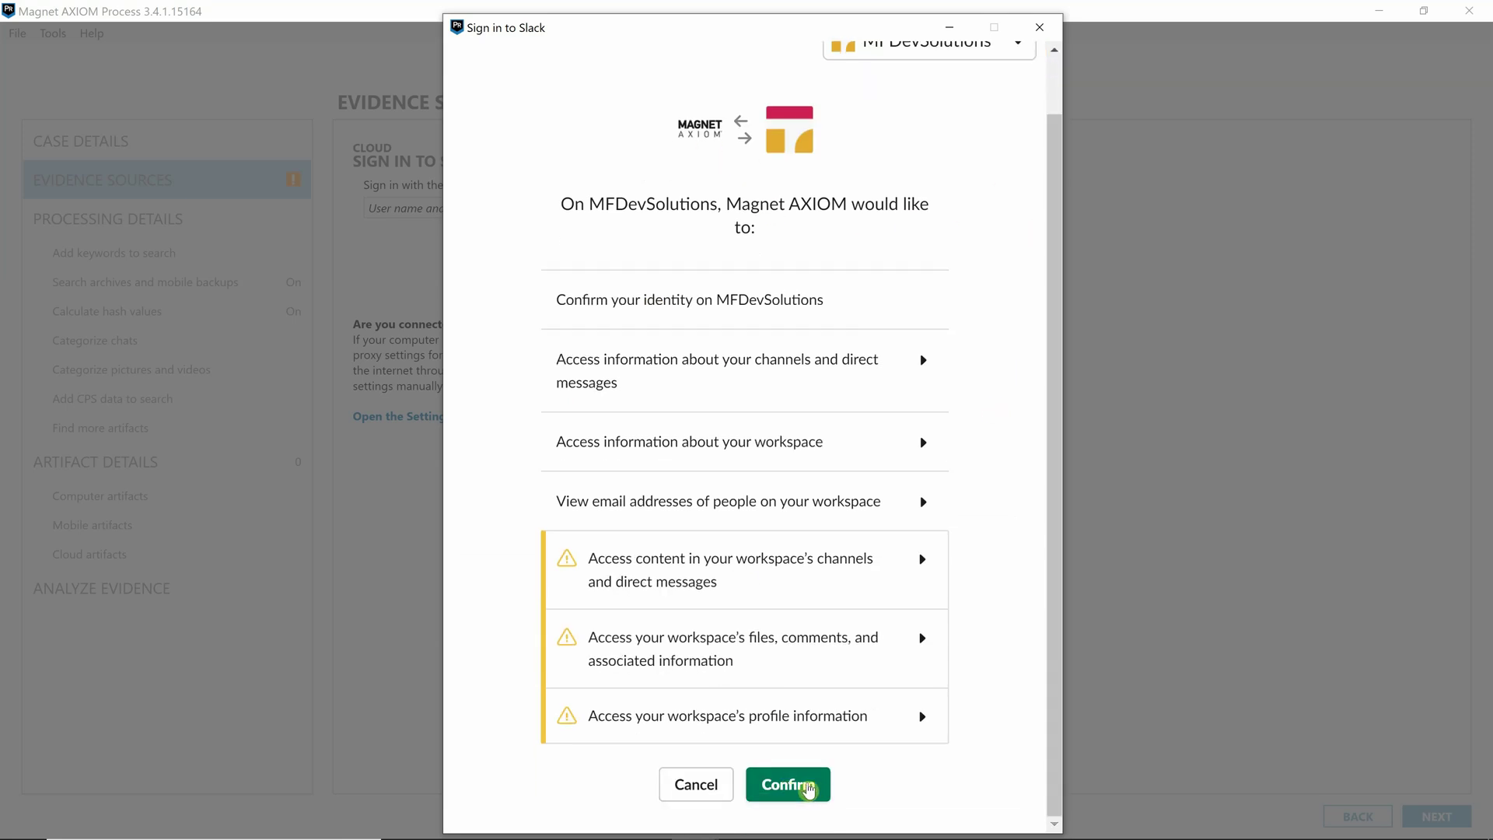
click(803, 786)
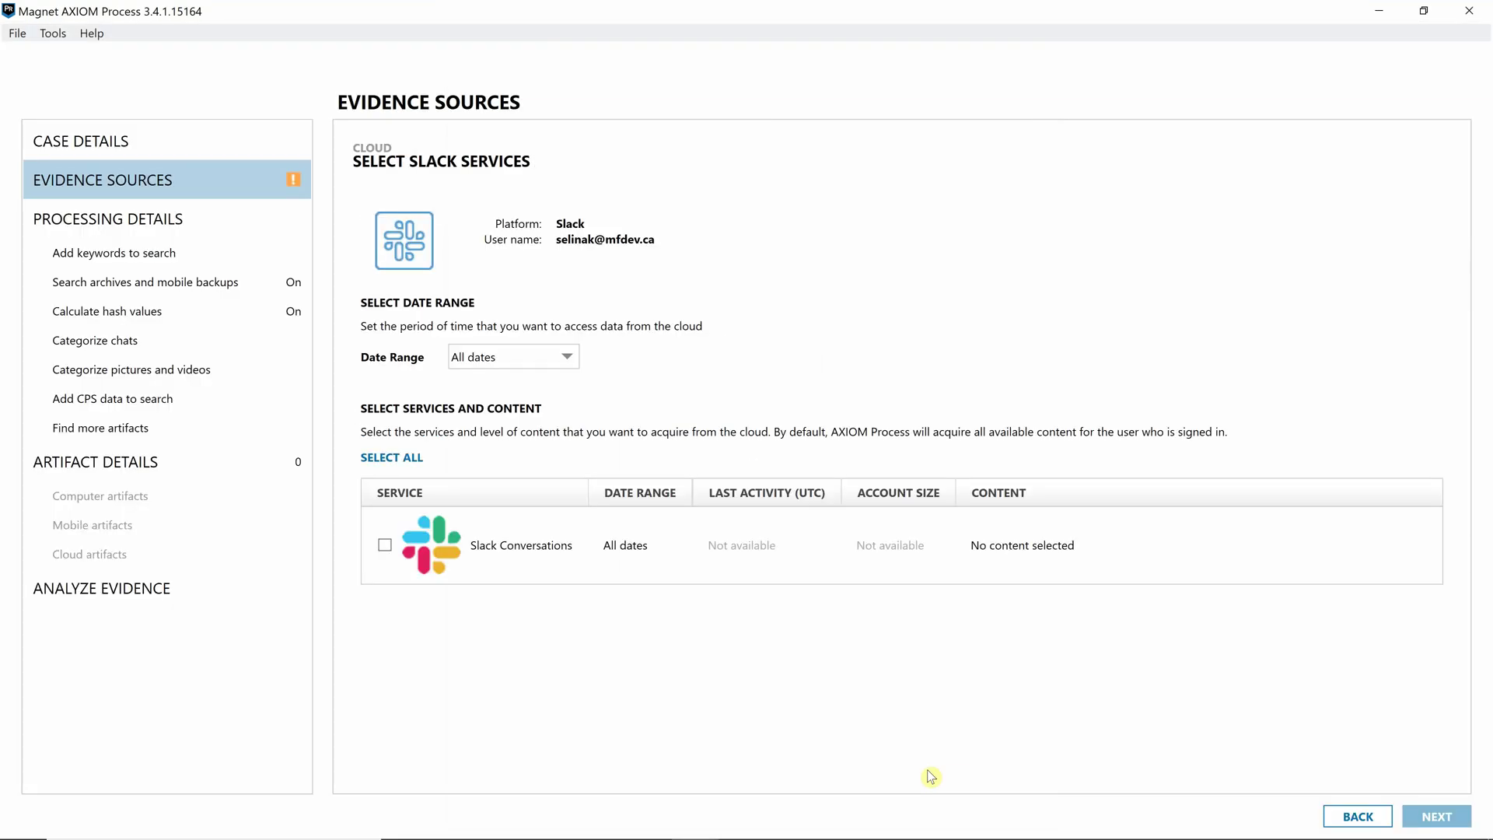
- Limit Slack acquisition to data after July 1, 2019, select all services, and add the source
click(544, 358)
click(485, 401)
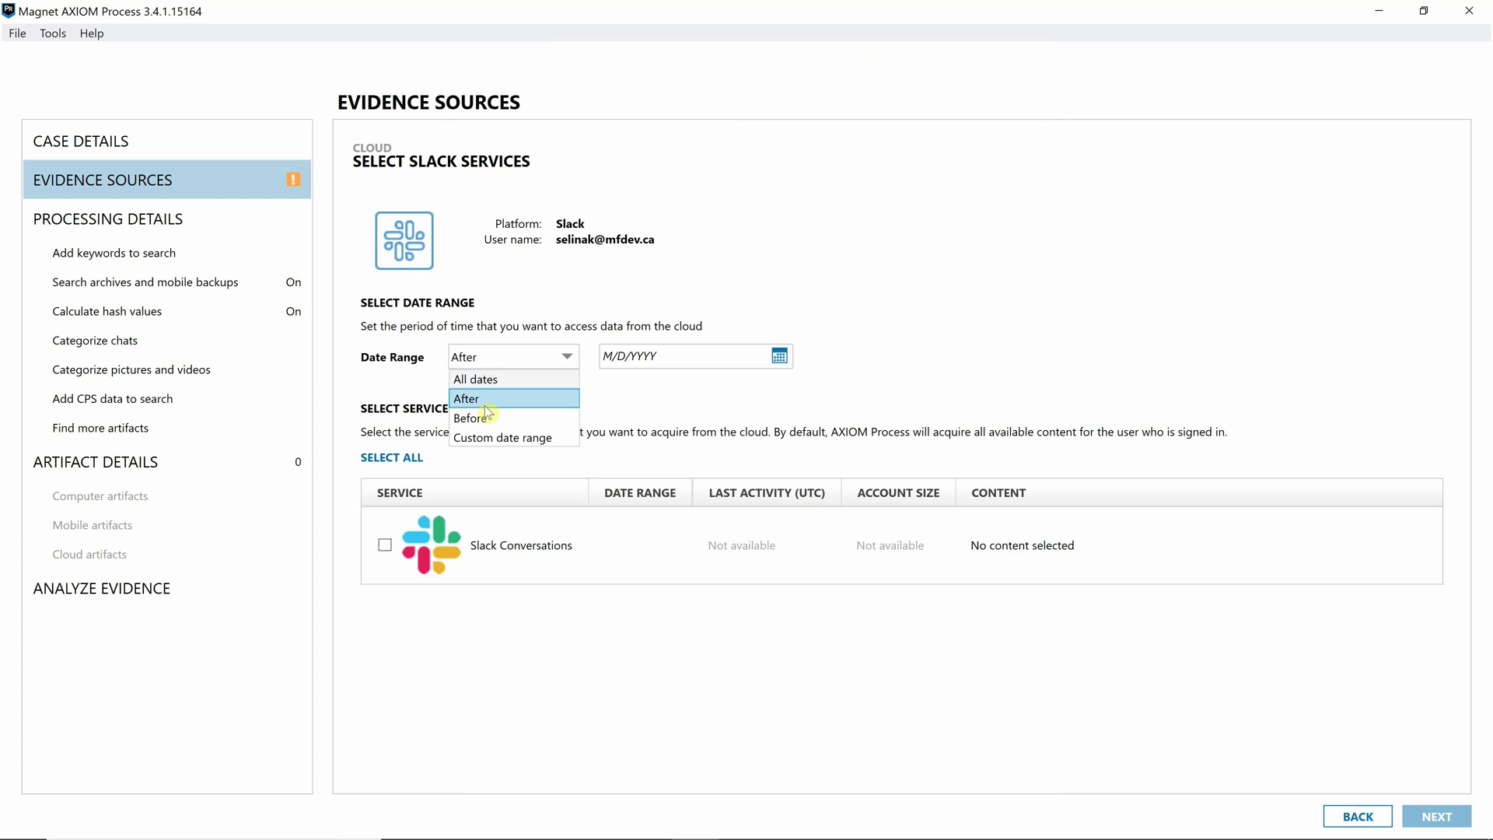
click(780, 359)
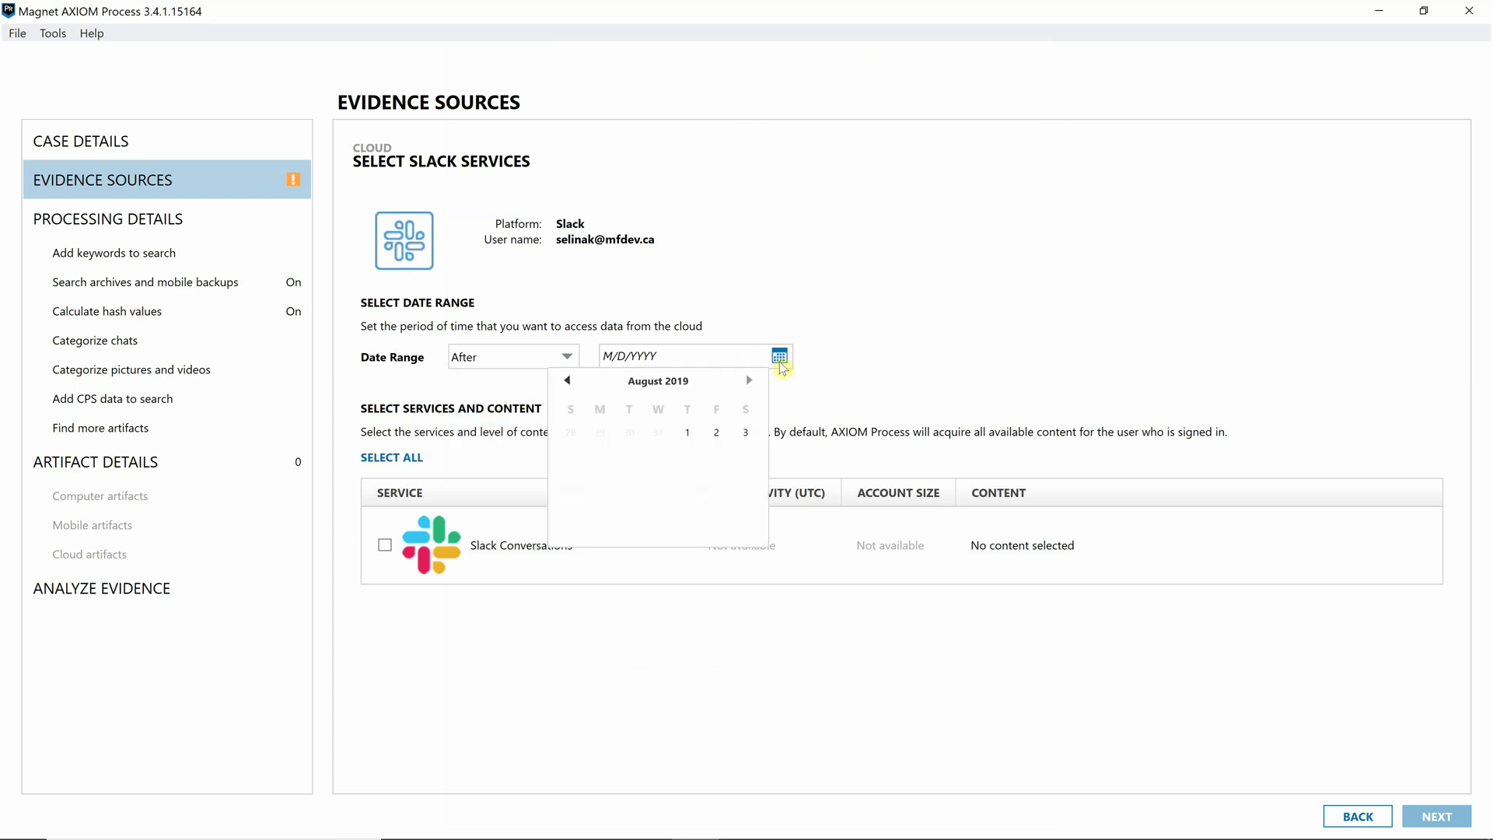
click(570, 381)
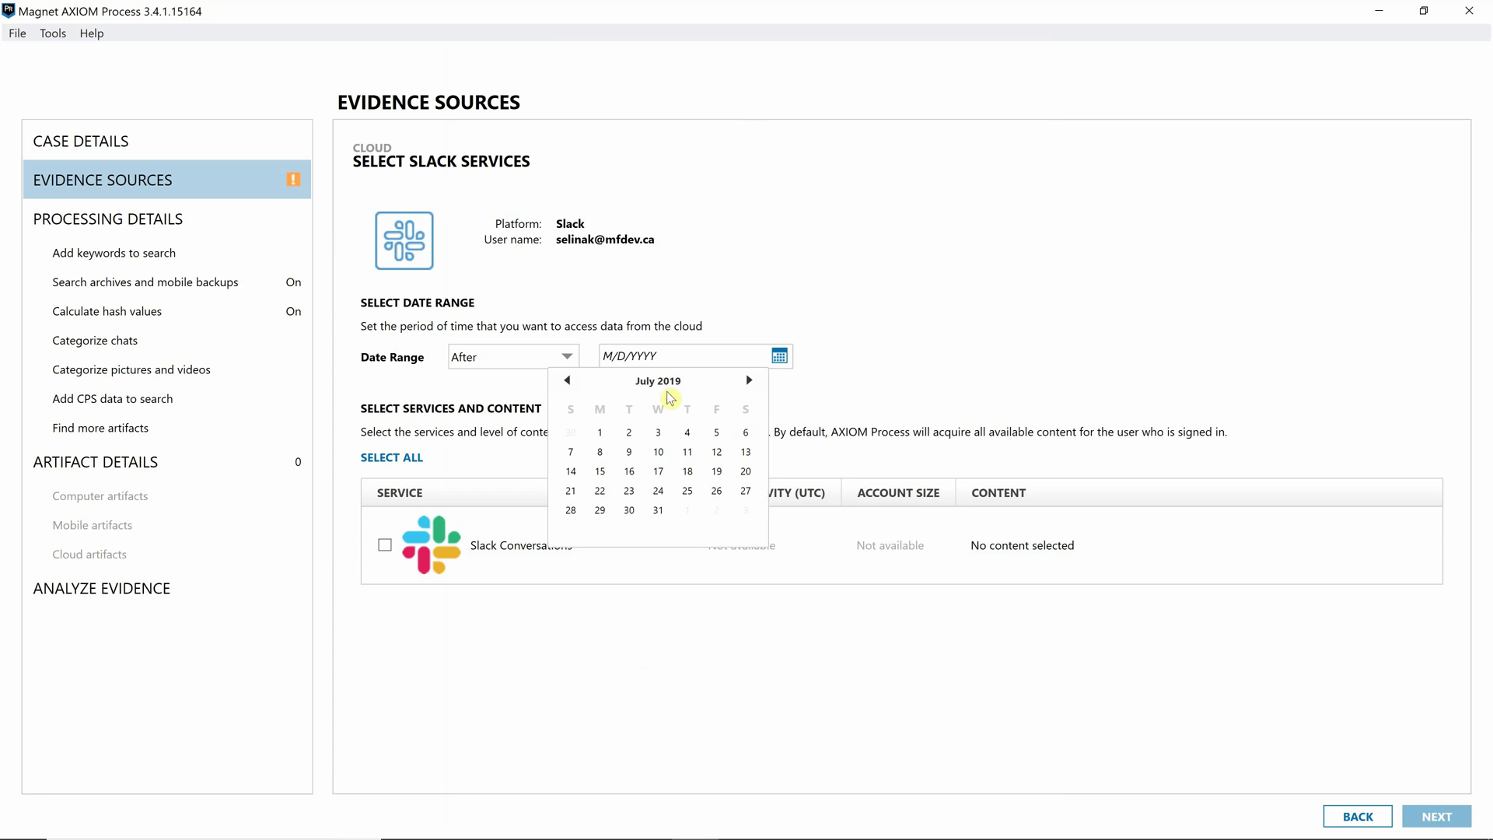
click(604, 434)
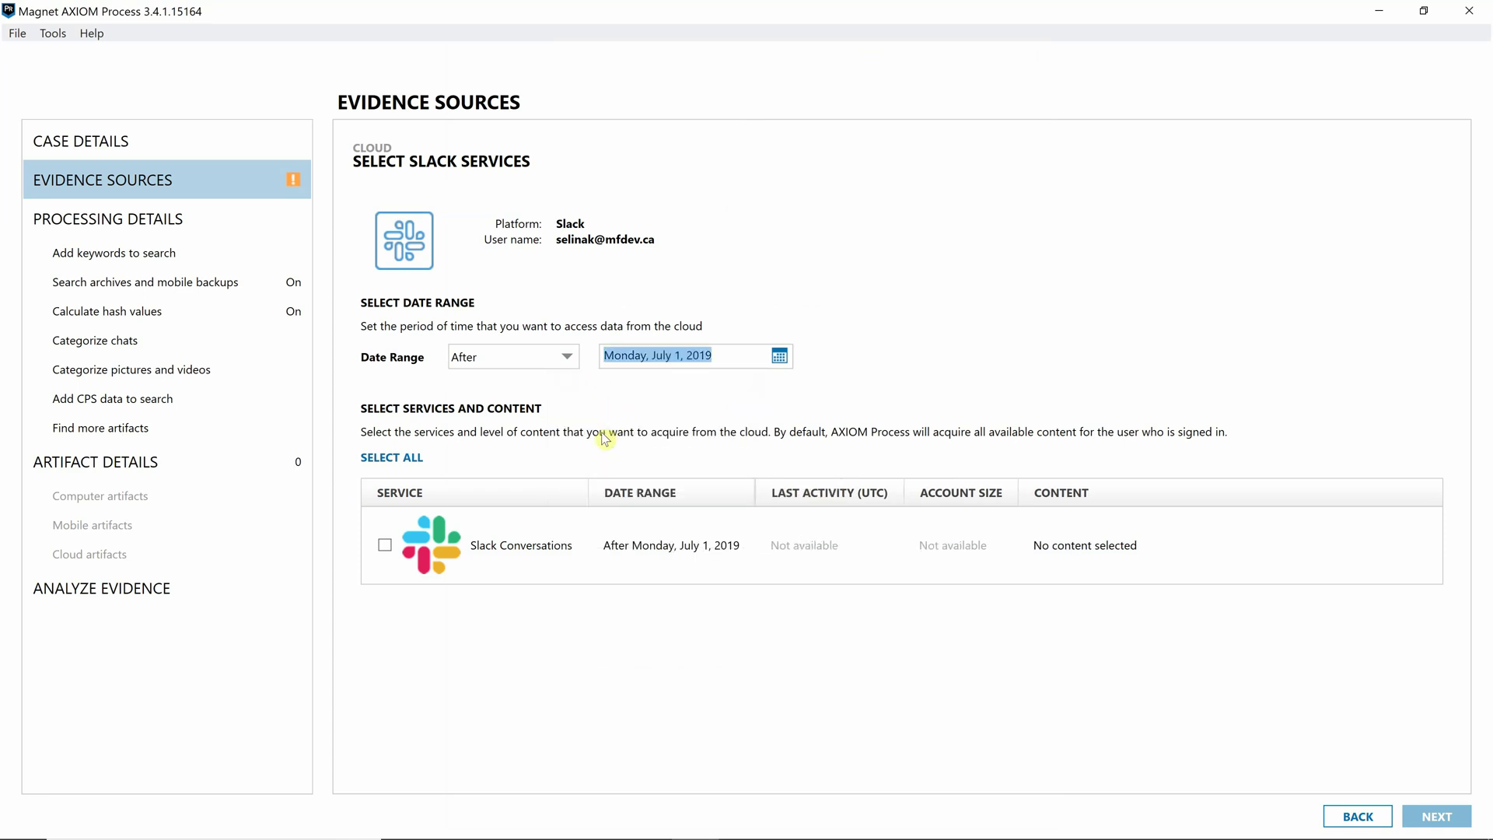
click(413, 458)
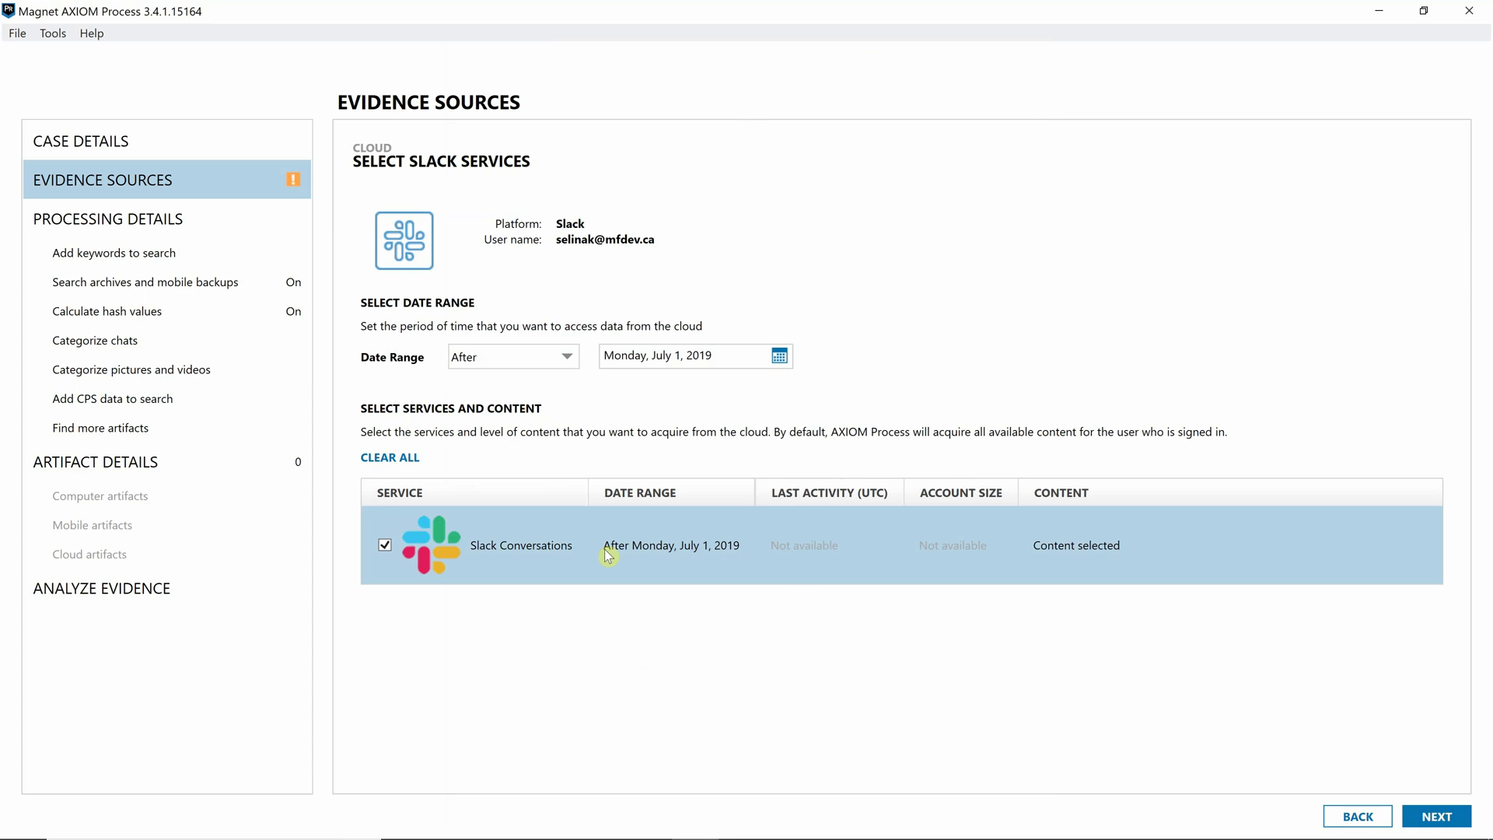
click(1427, 817)
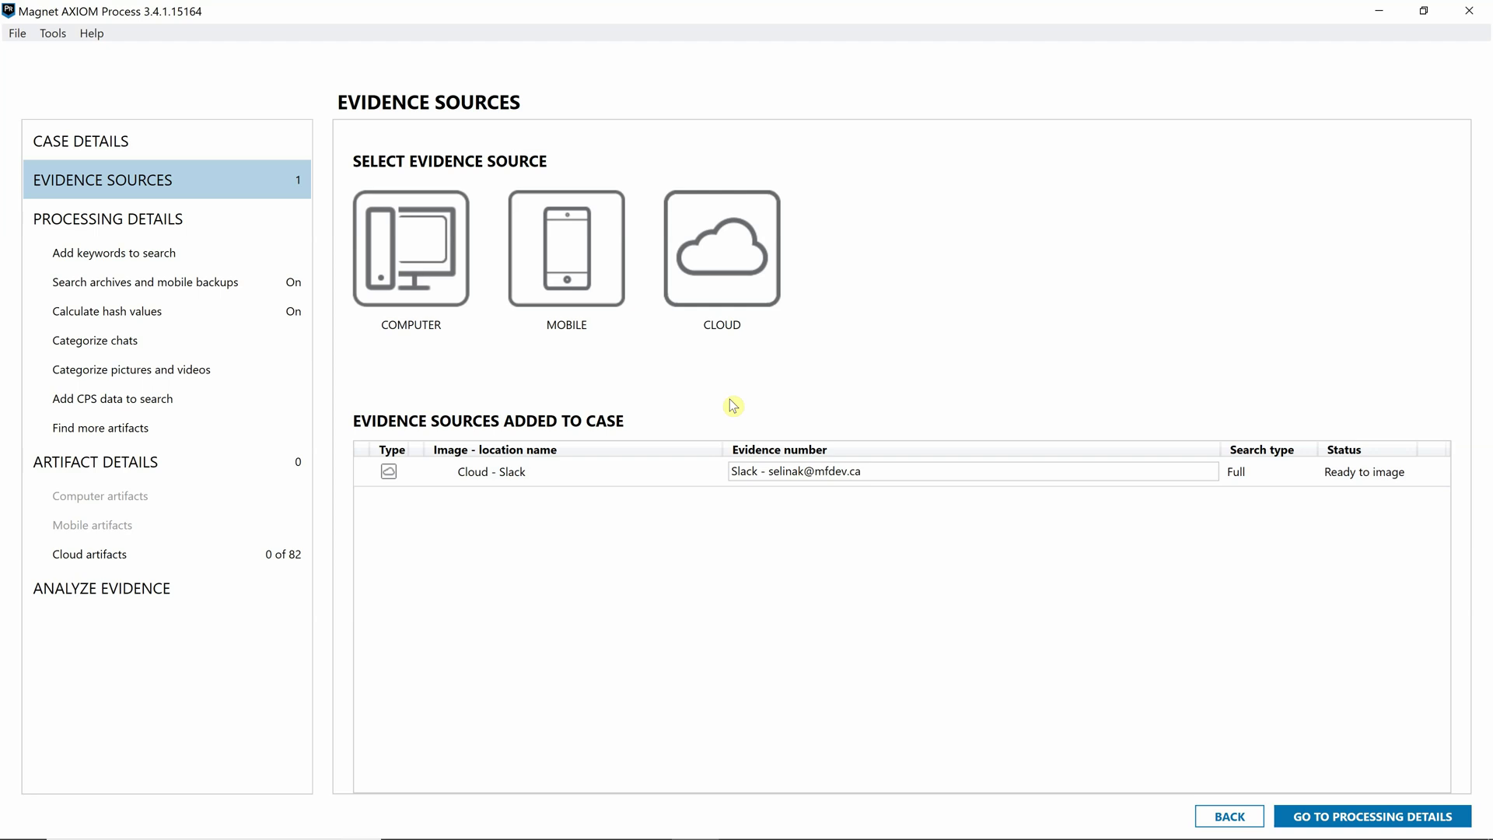
- Start a Microsoft cloud acquisition using user name and password sign-in
click(722, 286)
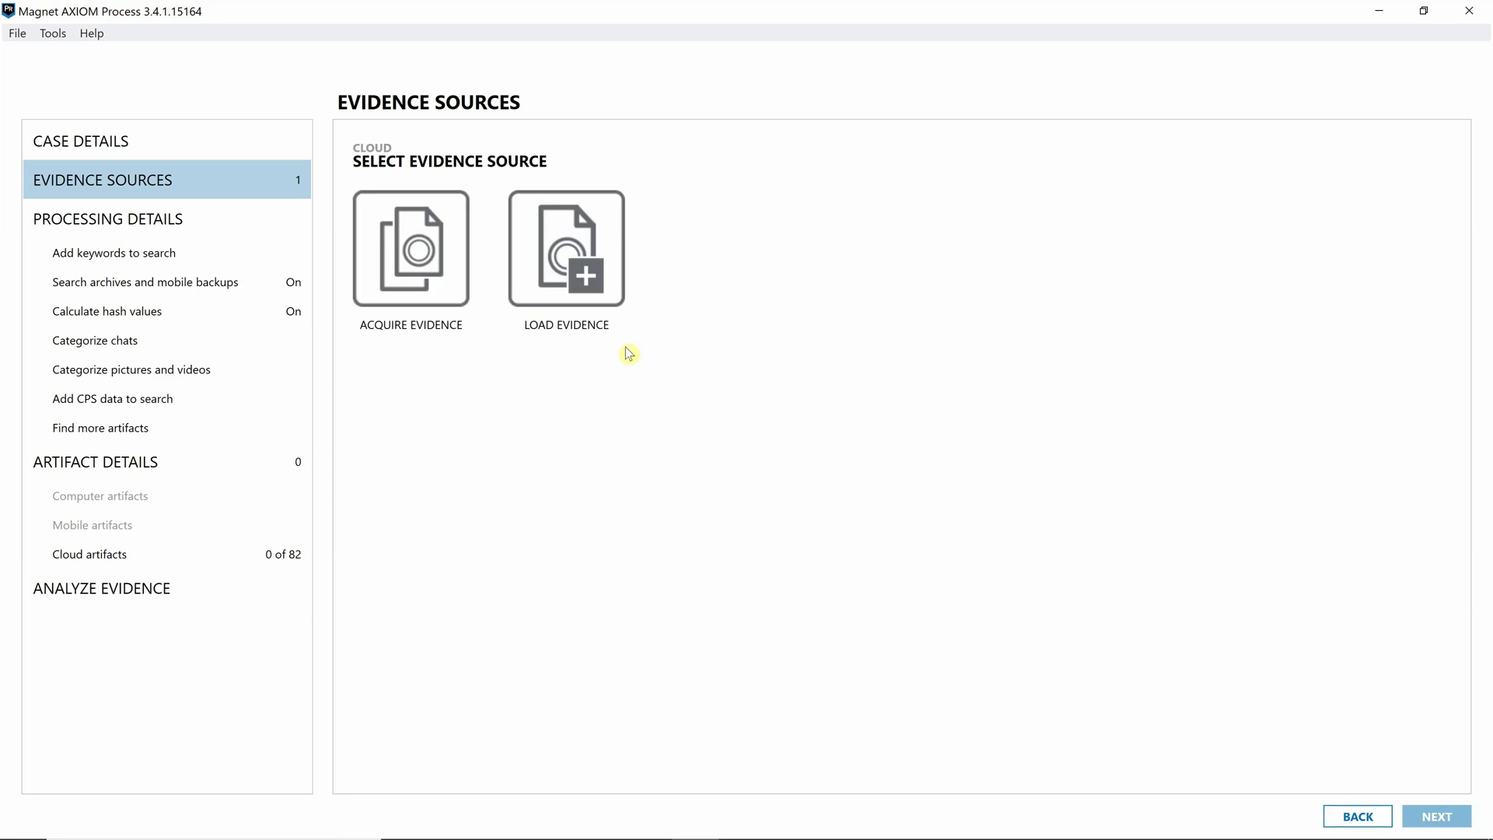
click(433, 286)
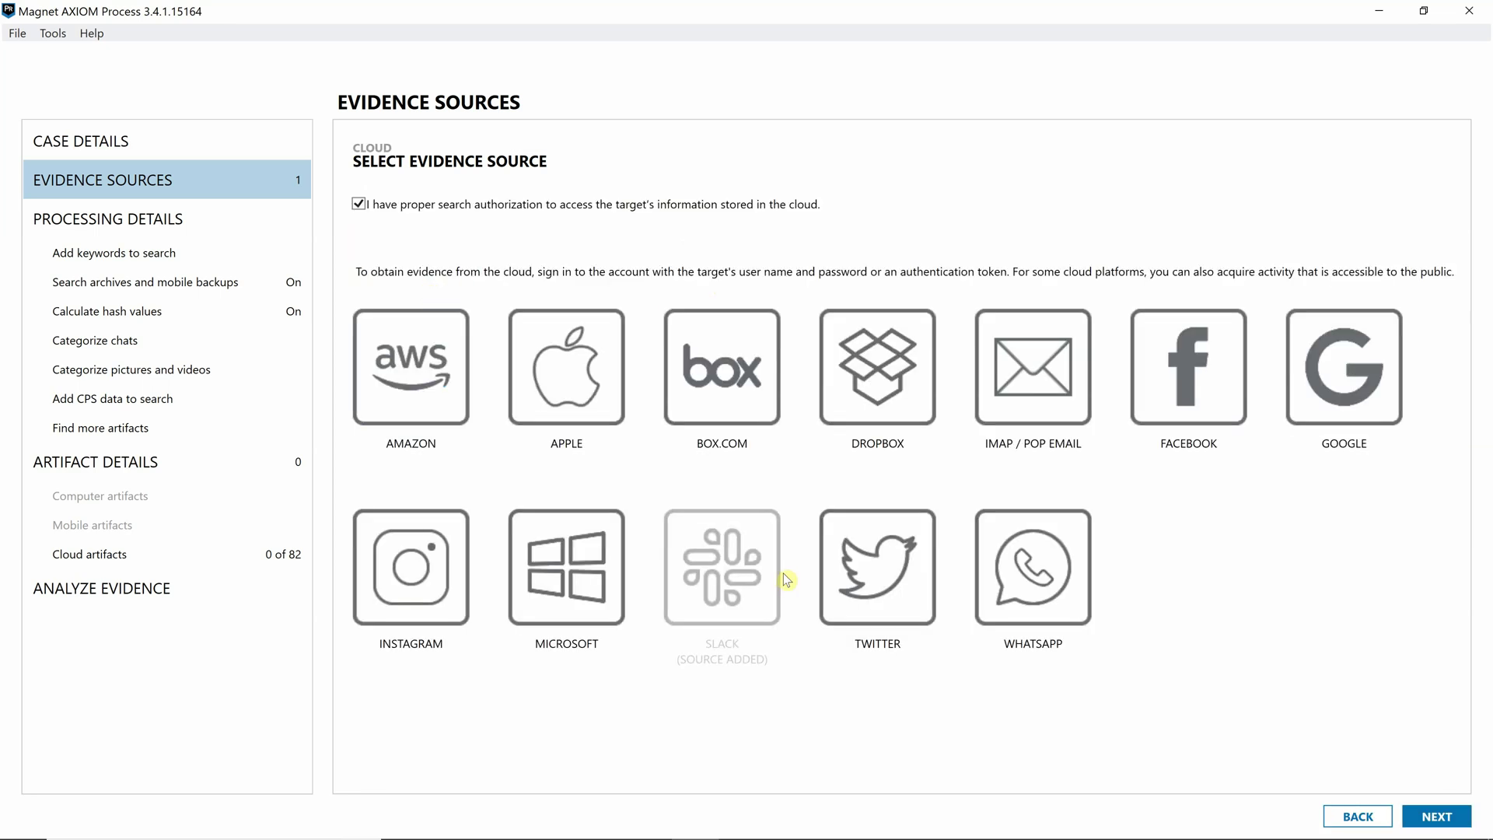
click(592, 579)
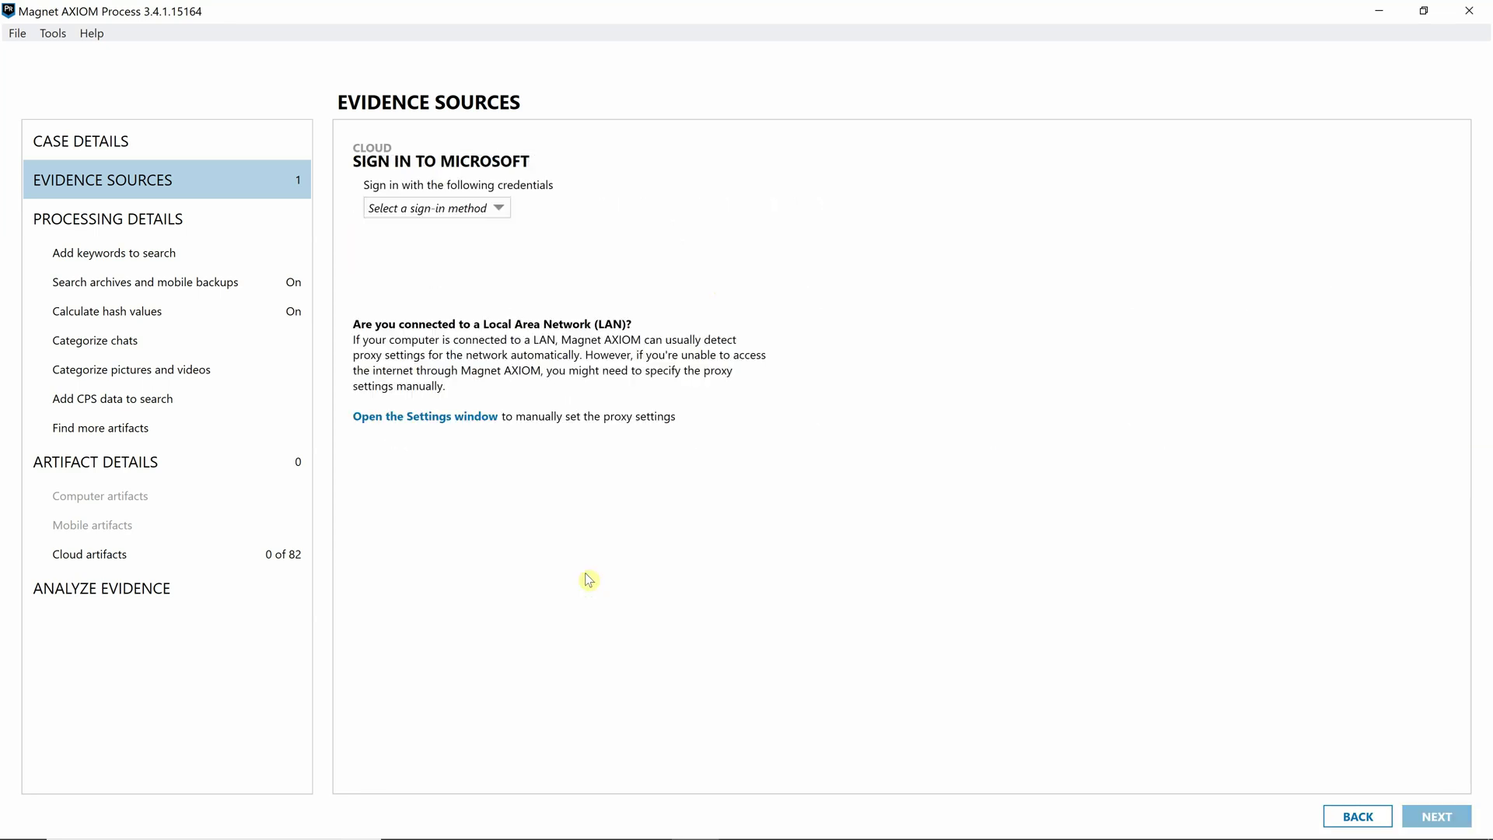
click(478, 208)
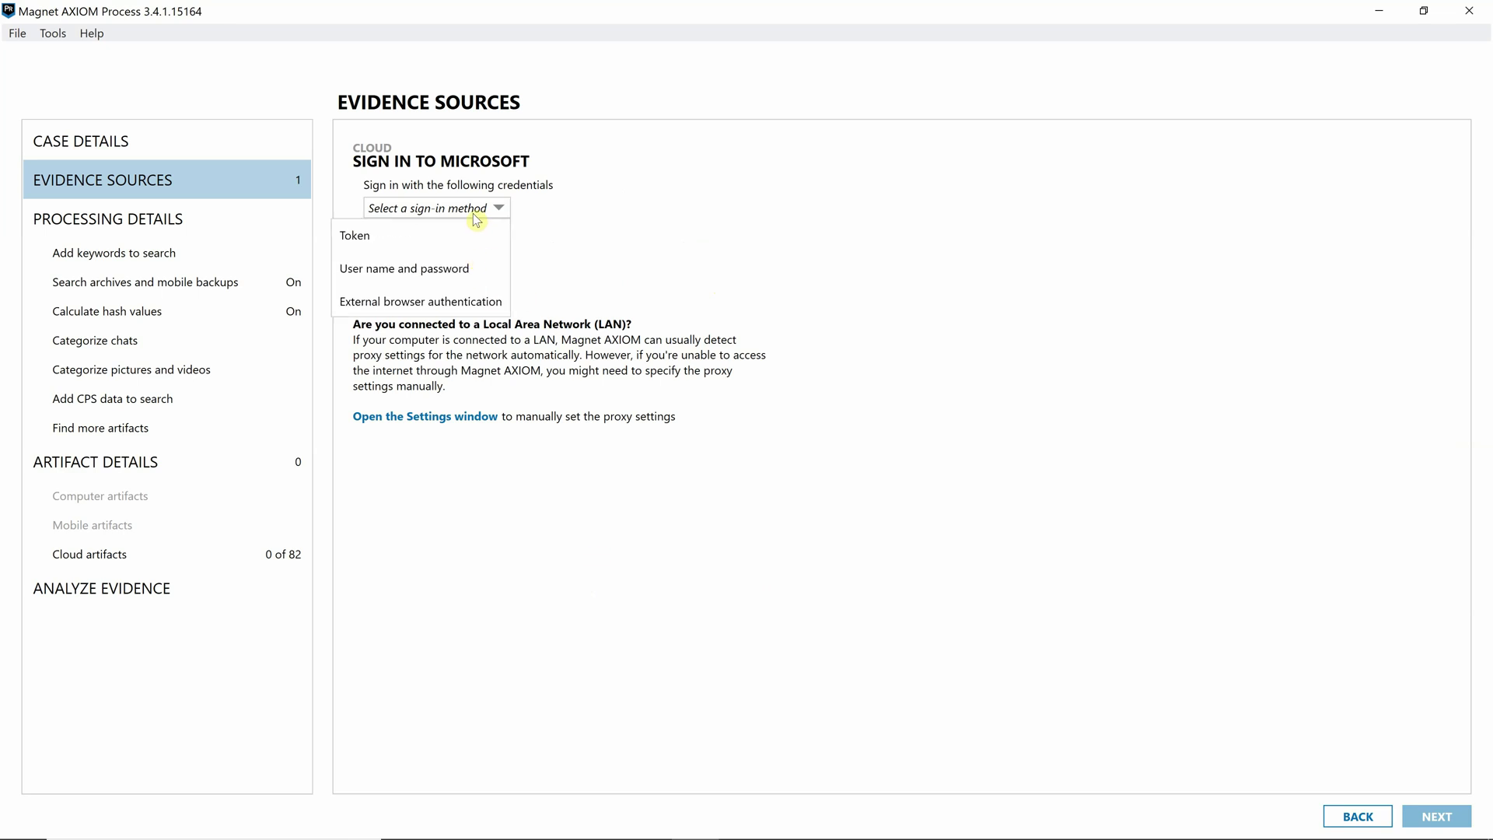
click(447, 270)
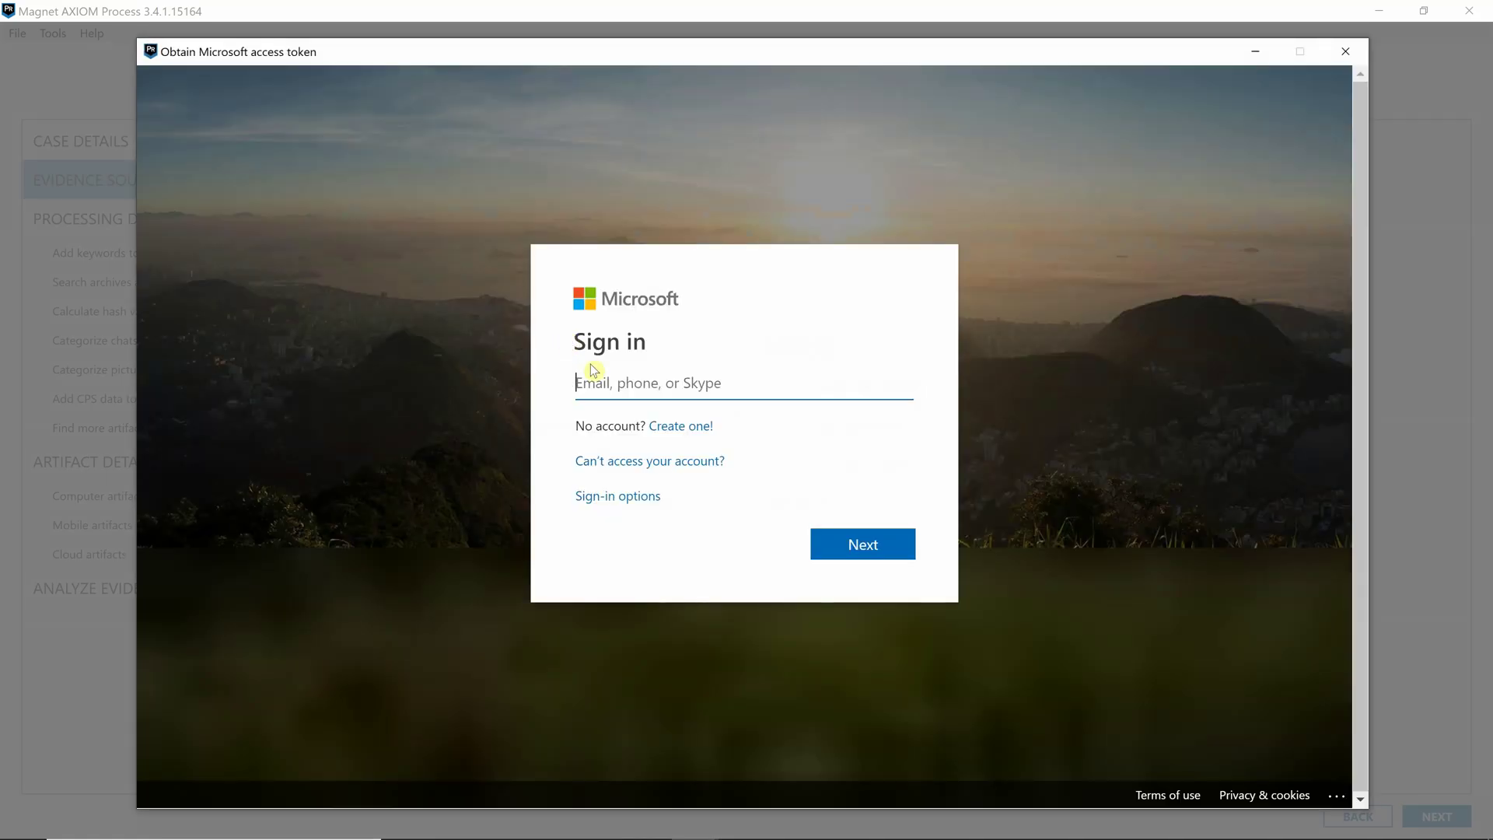
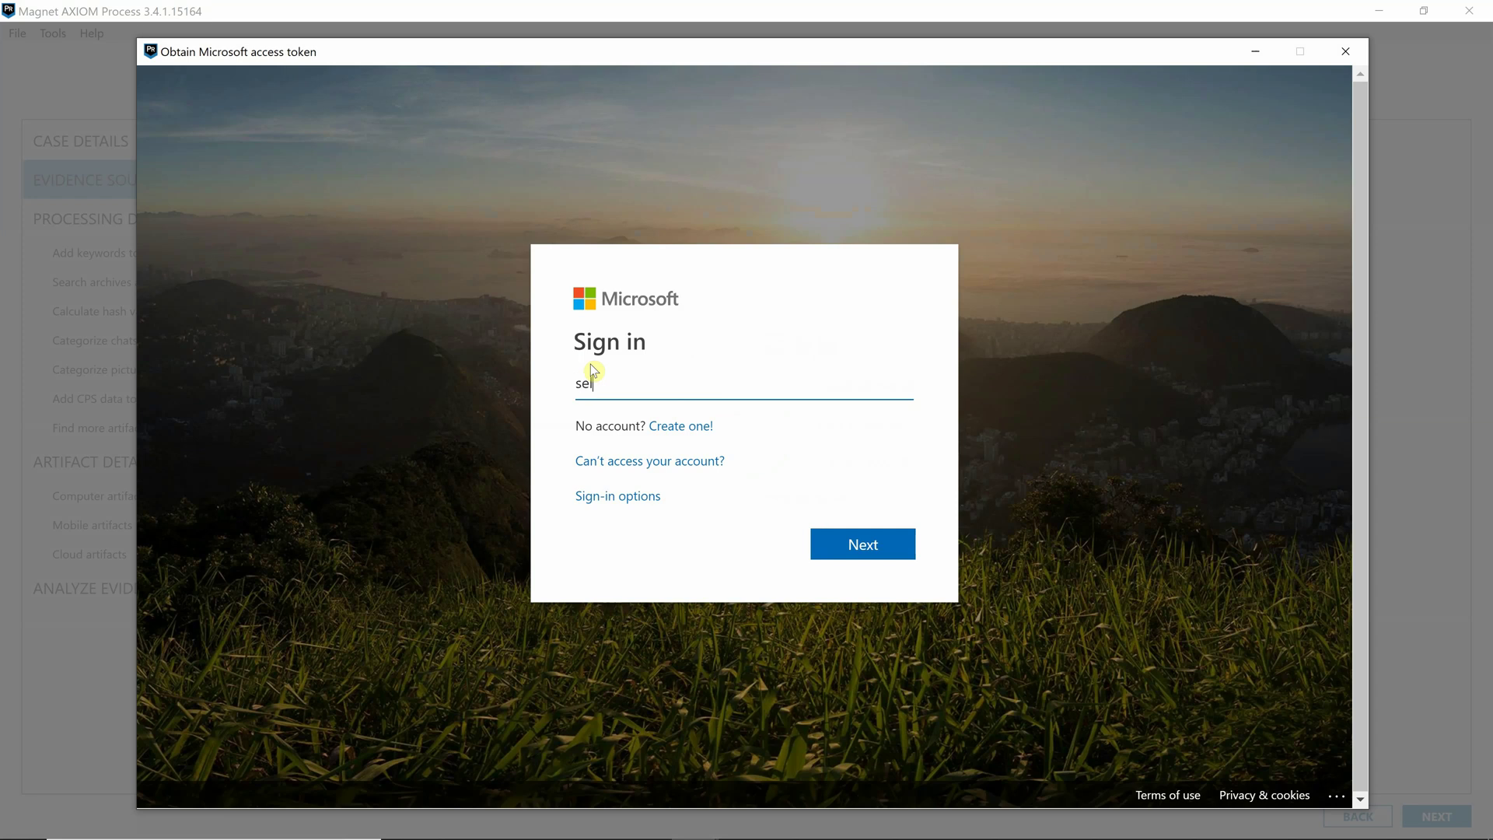
- Sign in with the Microsoft account e-mail and password
key(Return)
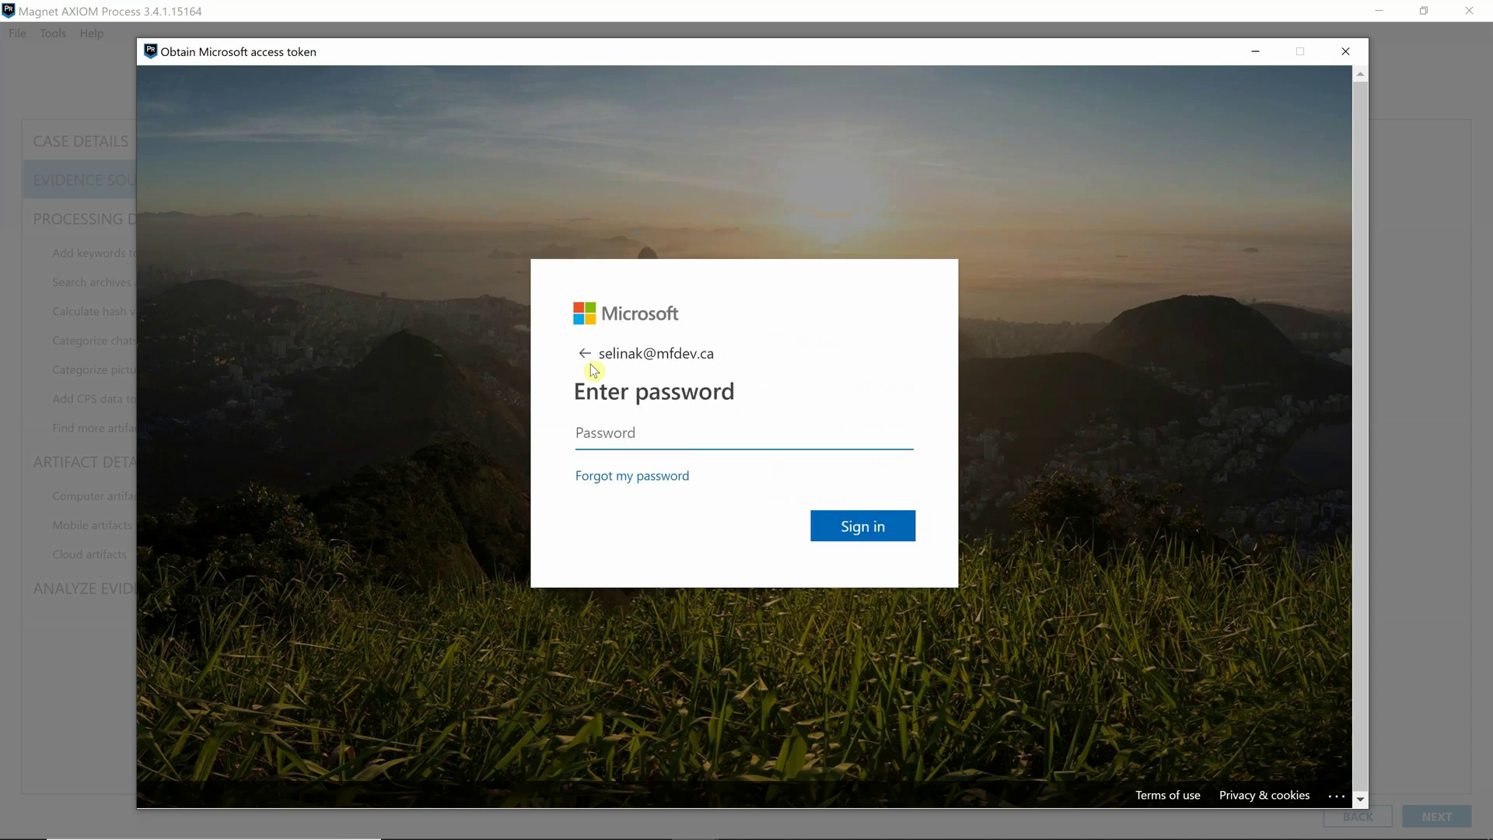
text(••••••••••••)
click(879, 528)
click(894, 529)
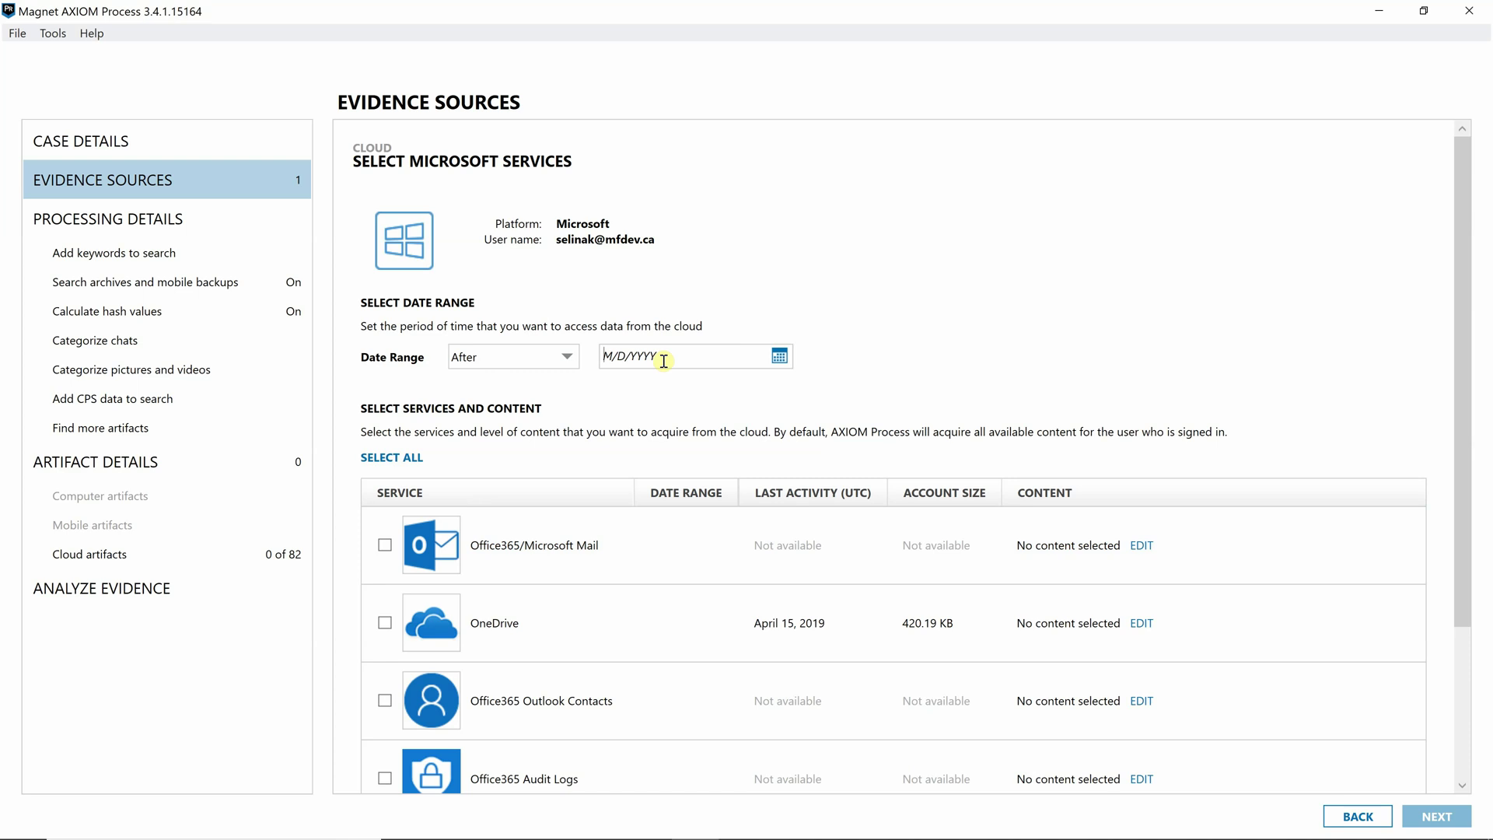
- Acquire Office365/Microsoft Mail after July 1, 2019 and add the Microsoft source to the case
click(780, 356)
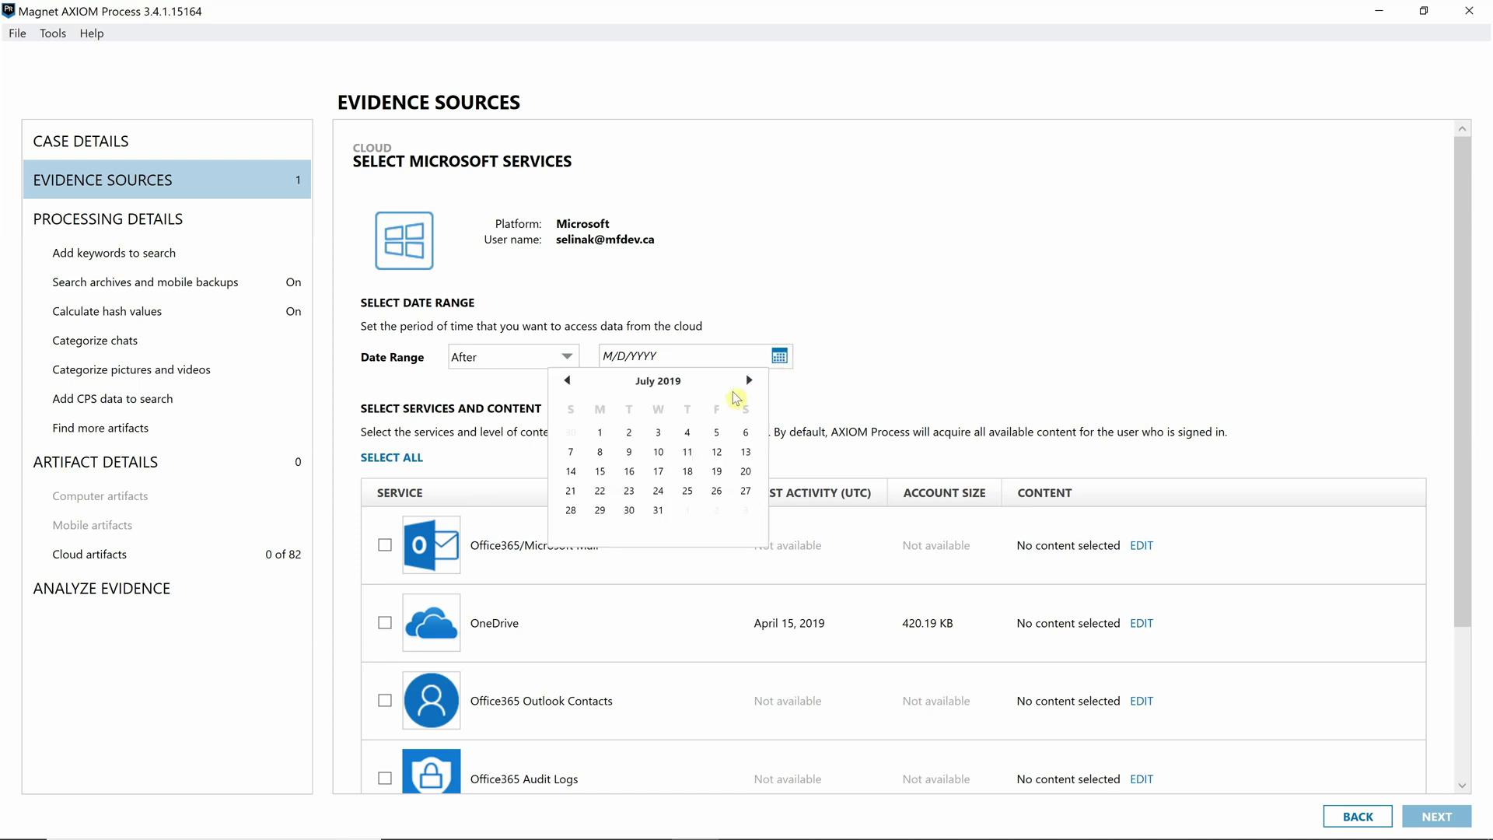
click(599, 432)
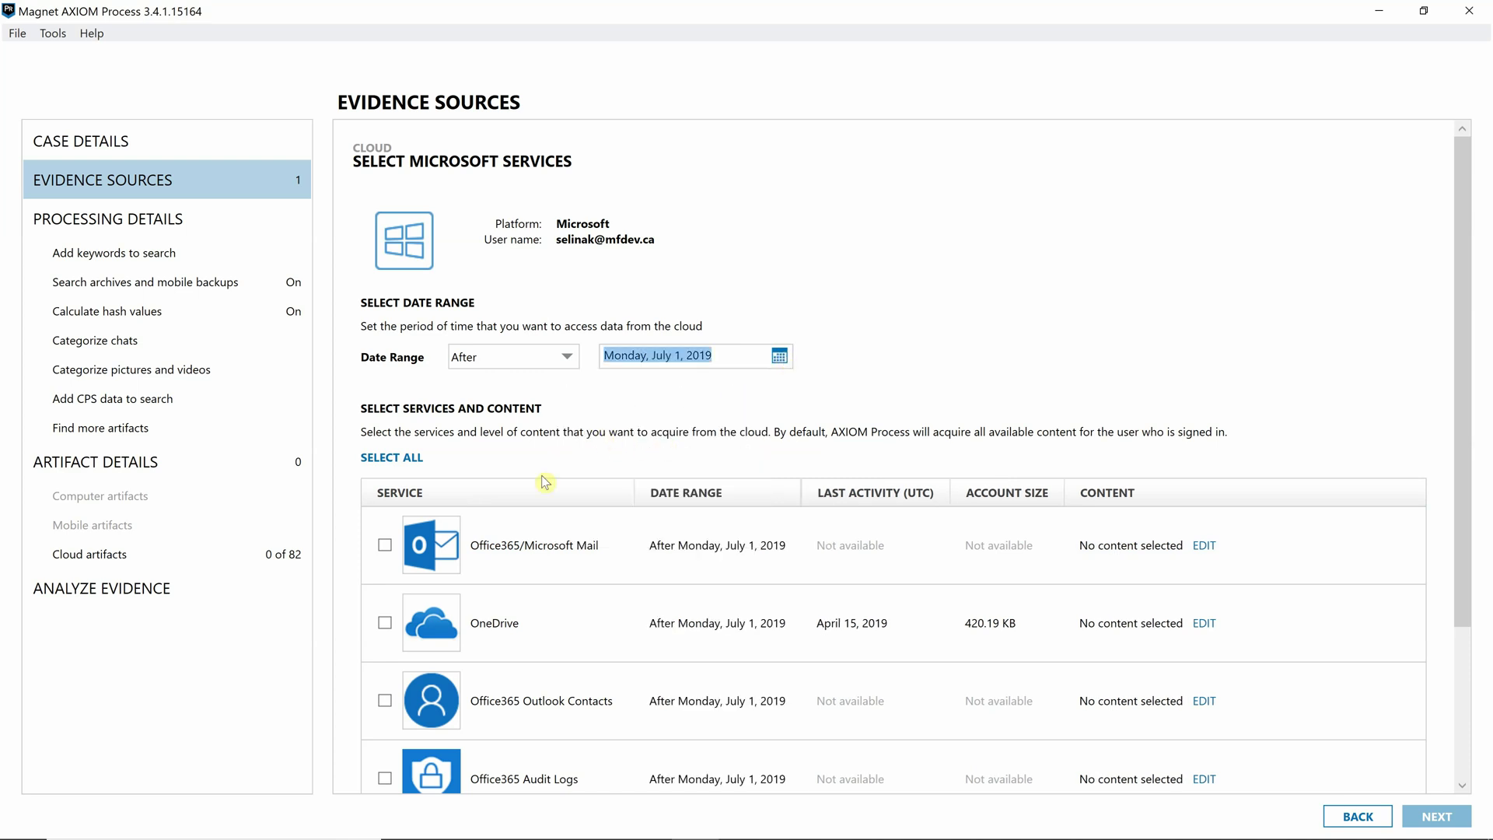
click(386, 546)
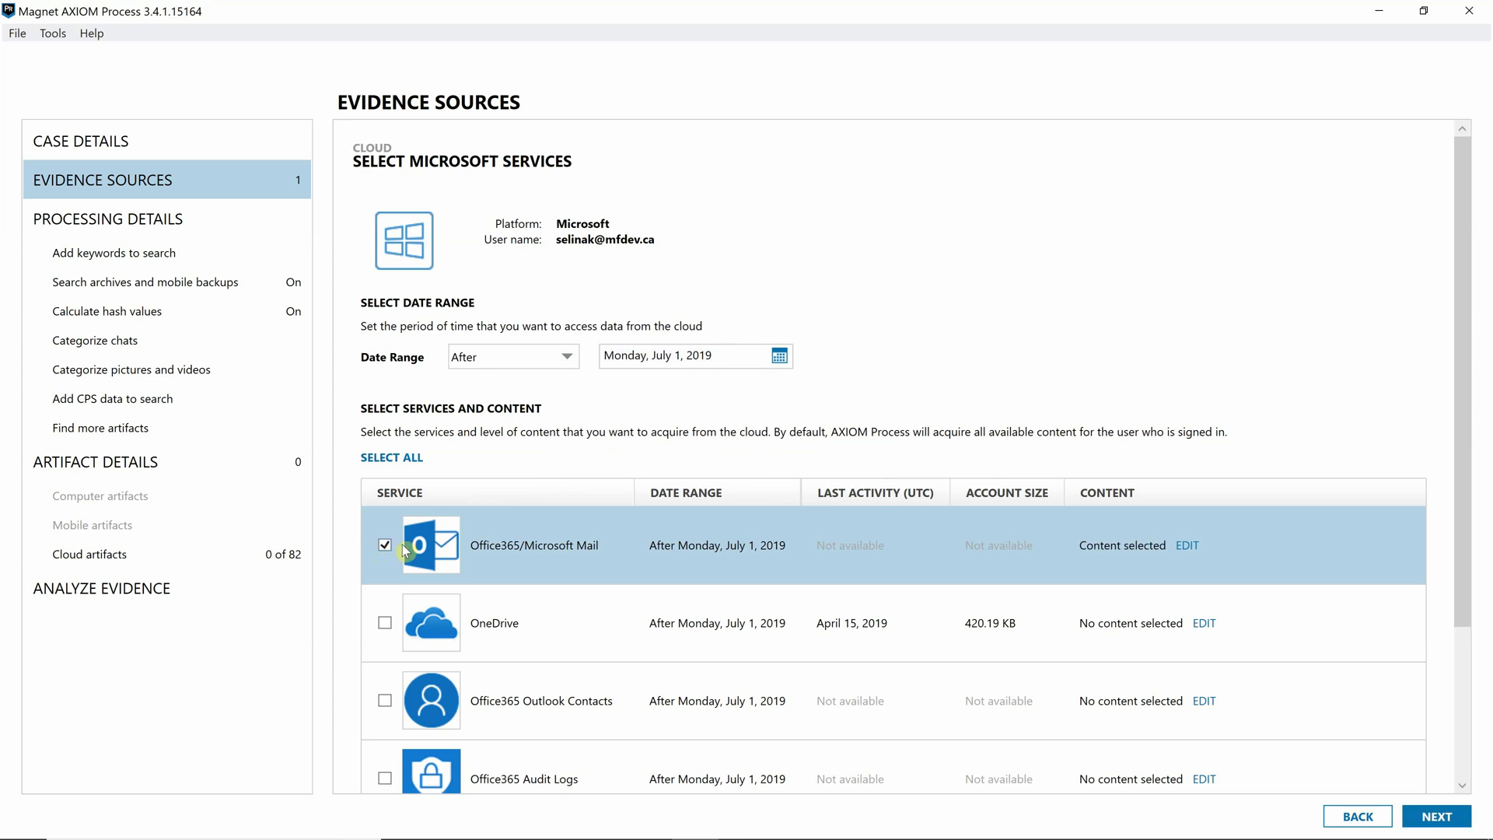
click(1438, 816)
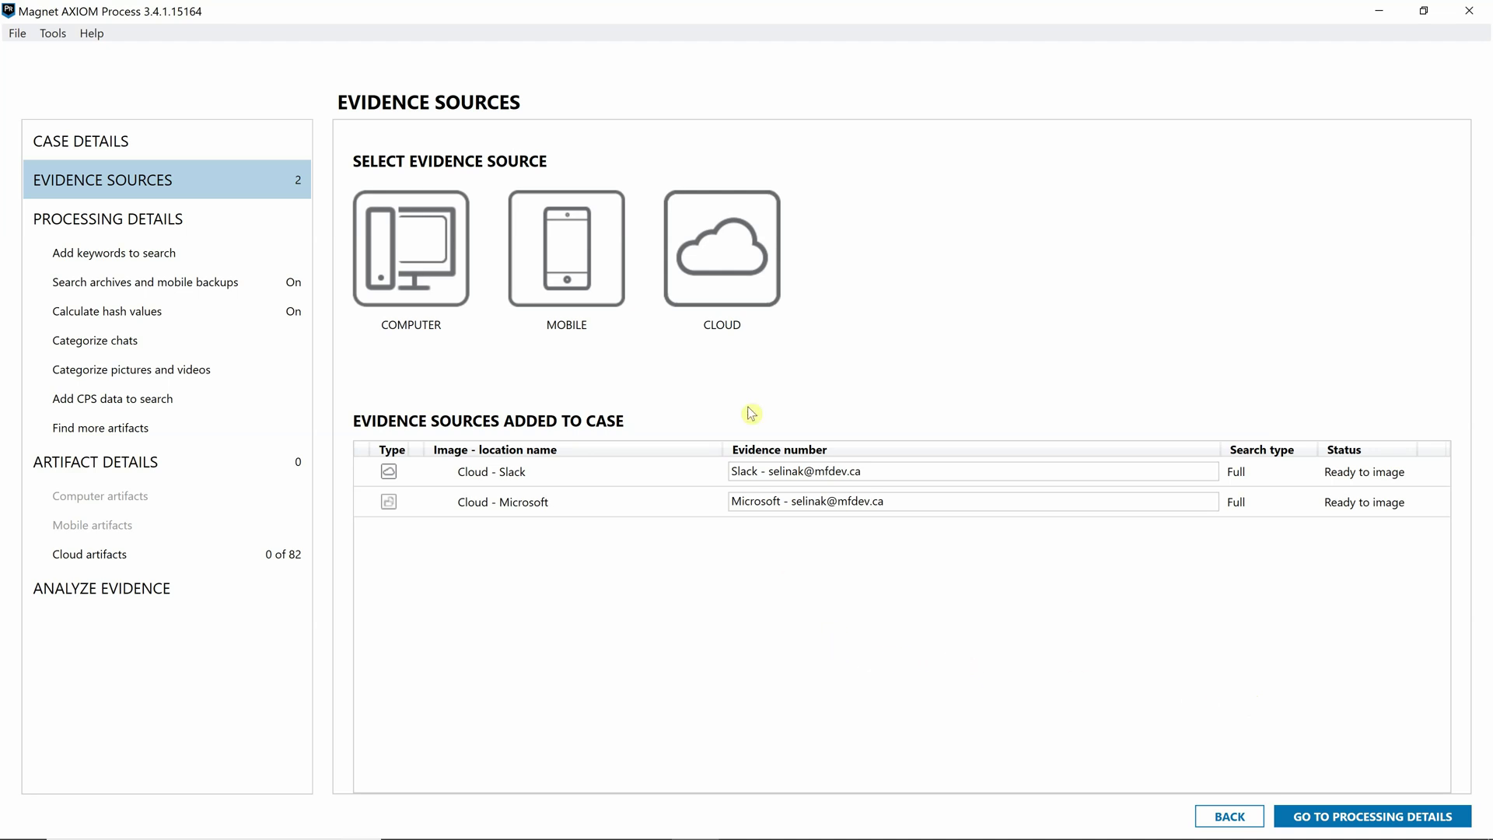
- Start a Facebook cloud acquisition using user name and password sign-in
click(722, 247)
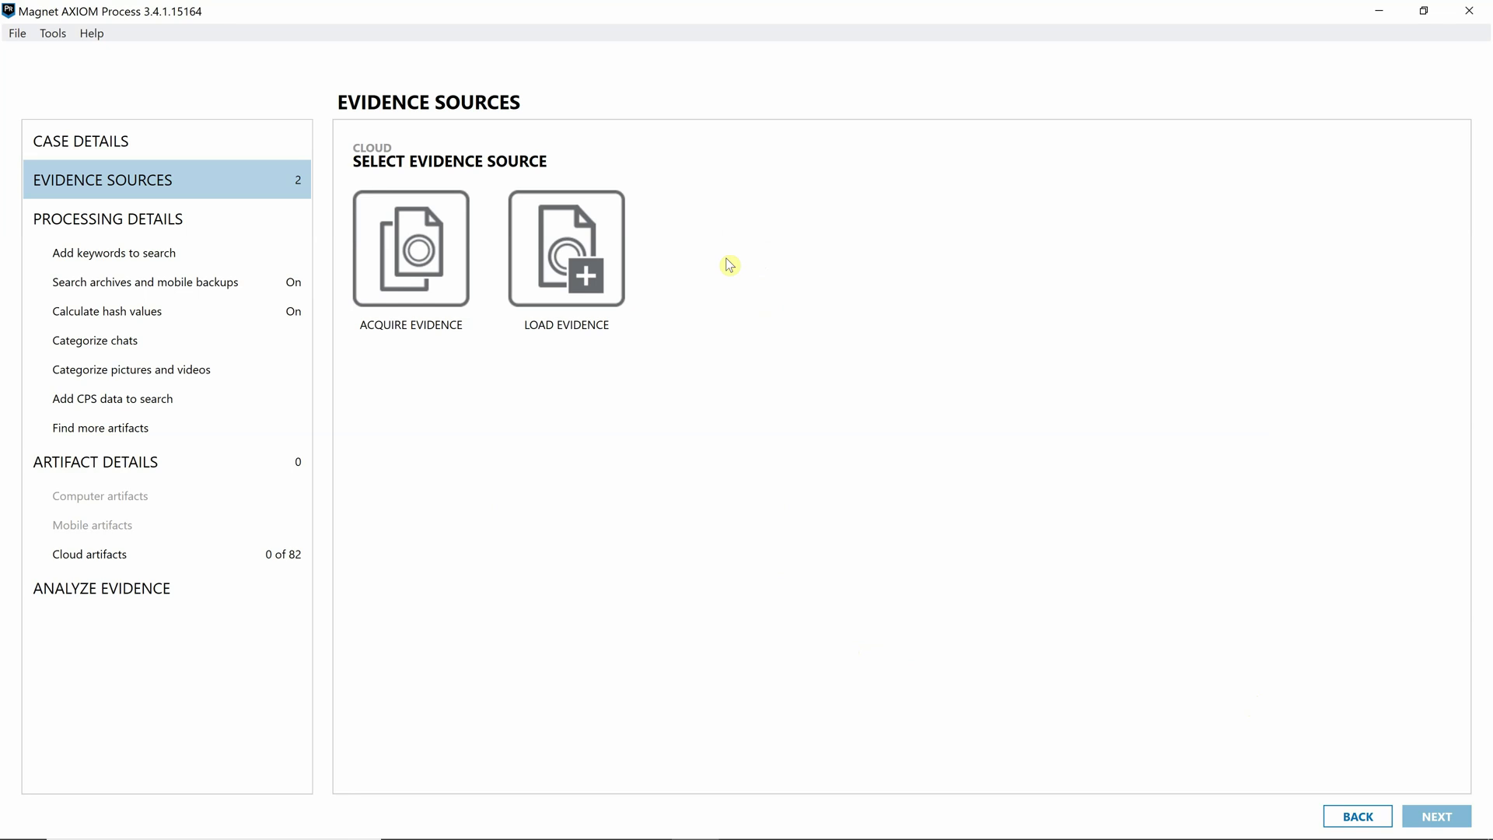
click(408, 283)
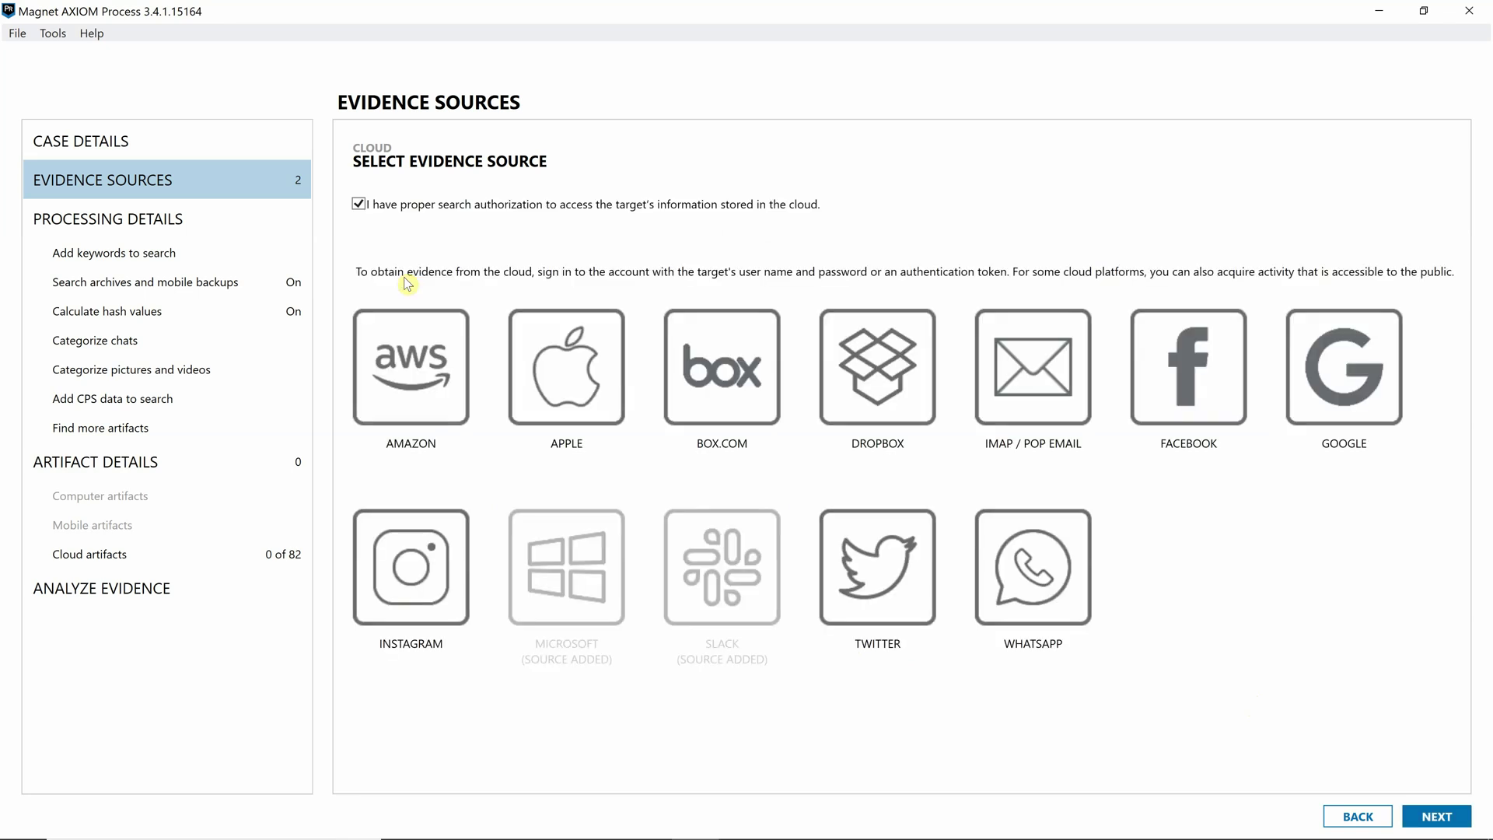
click(1218, 405)
click(404, 208)
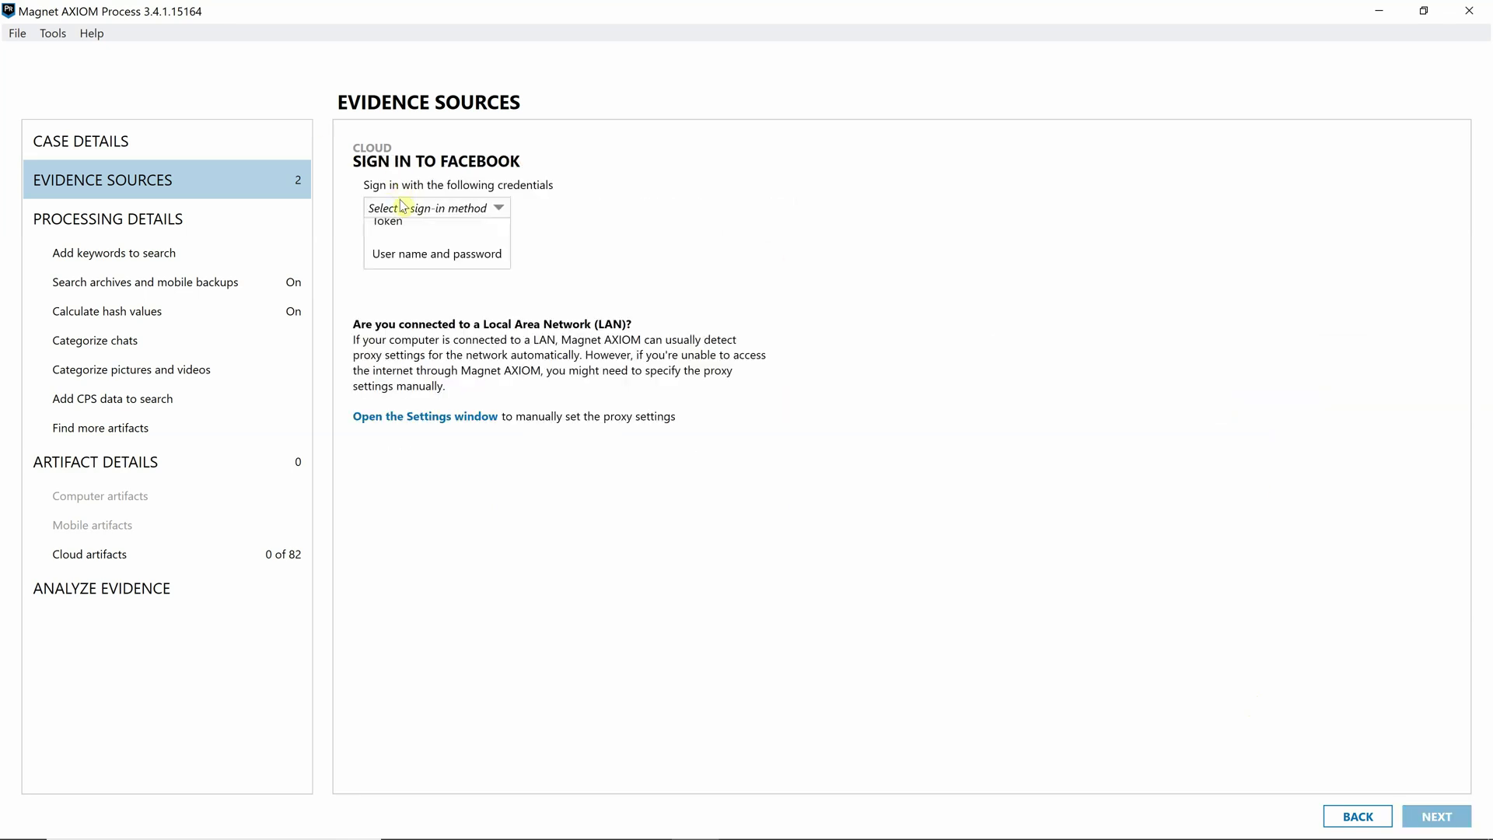
click(423, 269)
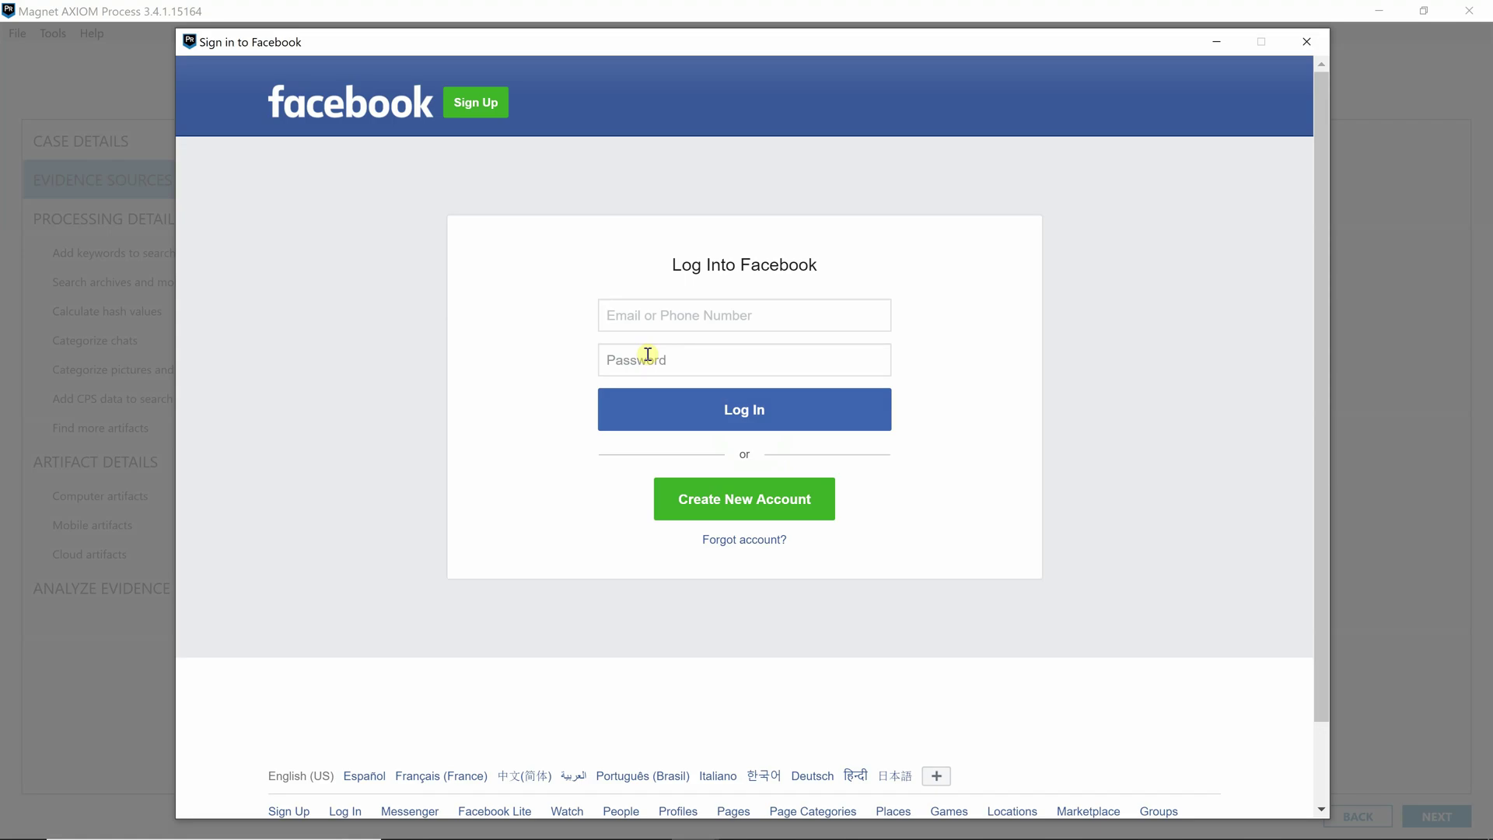
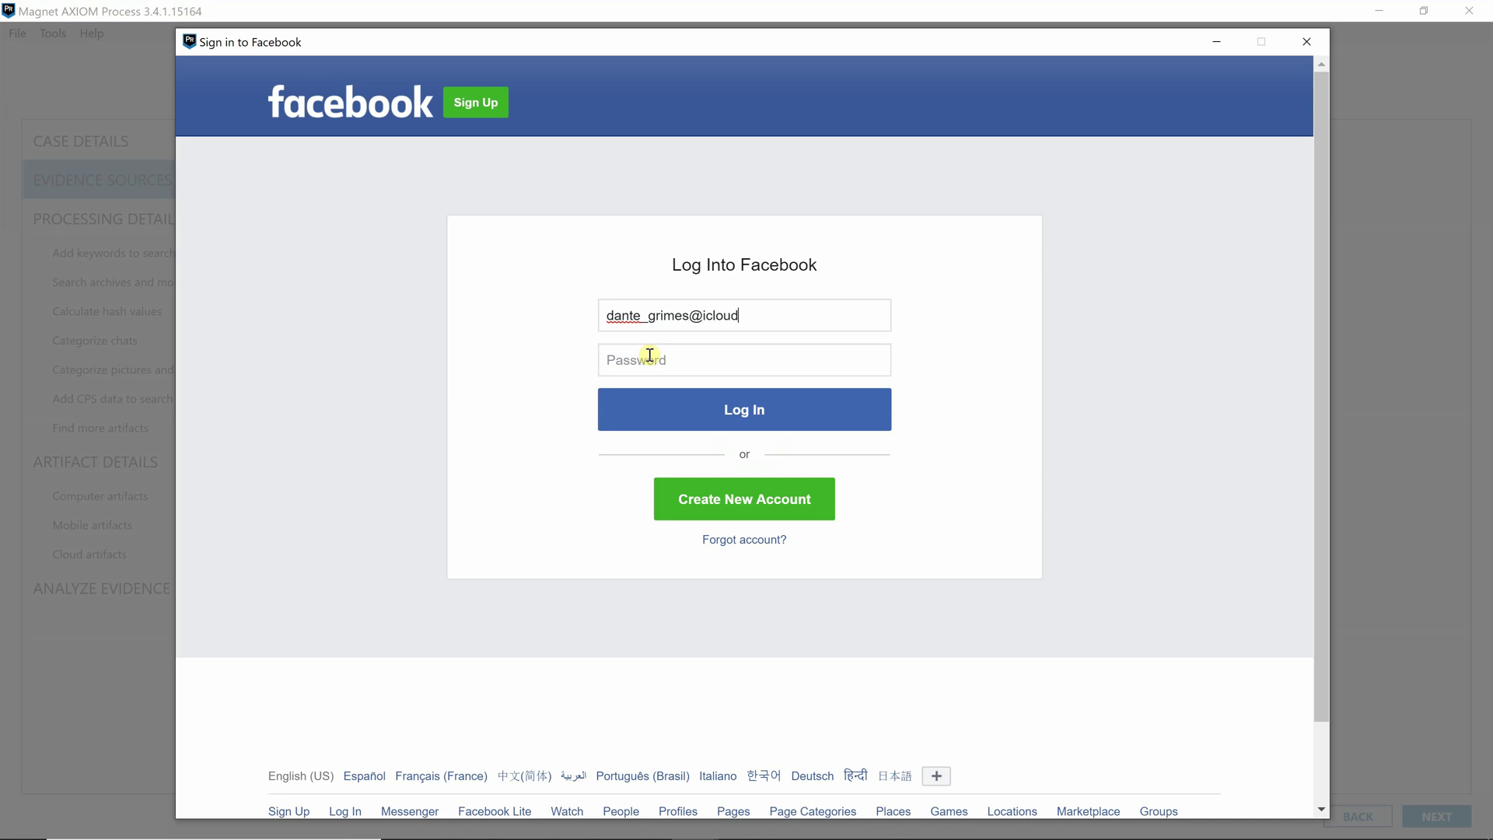
- Log in to Facebook with the account e-mail and password
click(650, 354)
text(•••••••••••••)
key(Return)
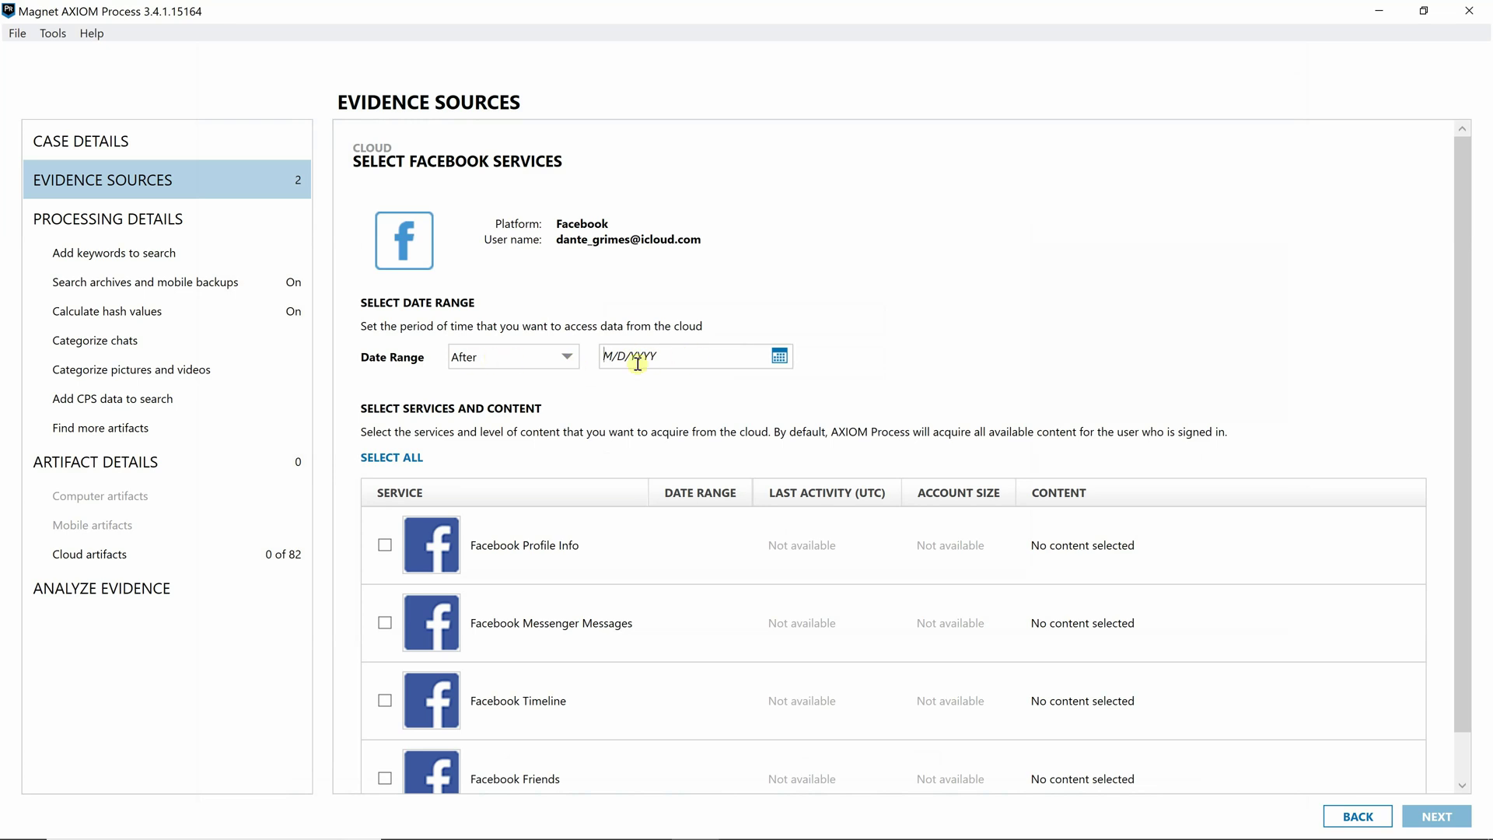
- Add all four Facebook services, limited to data after July 1, 2019, as a source
click(779, 357)
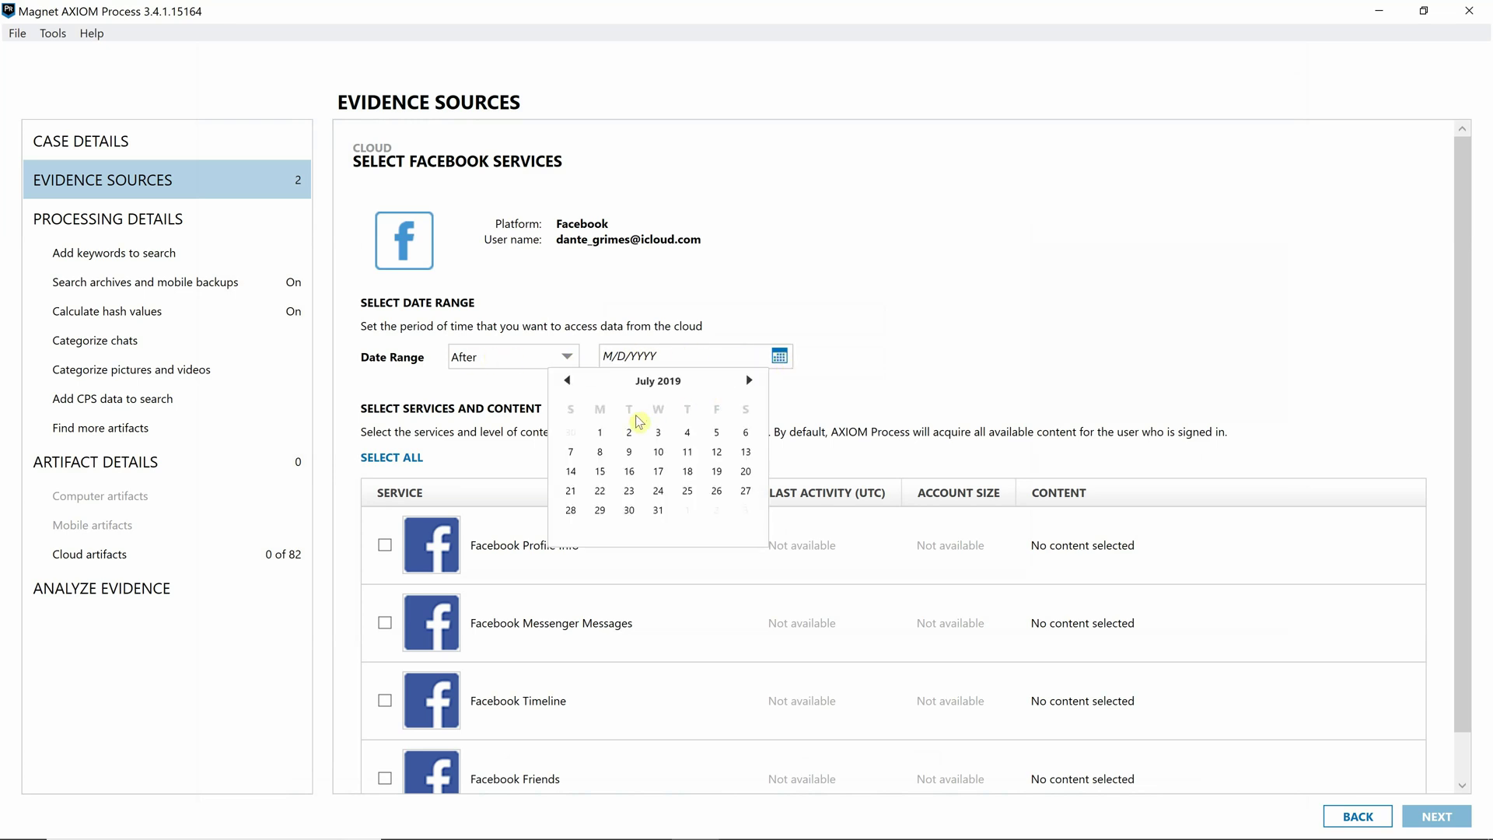
click(600, 432)
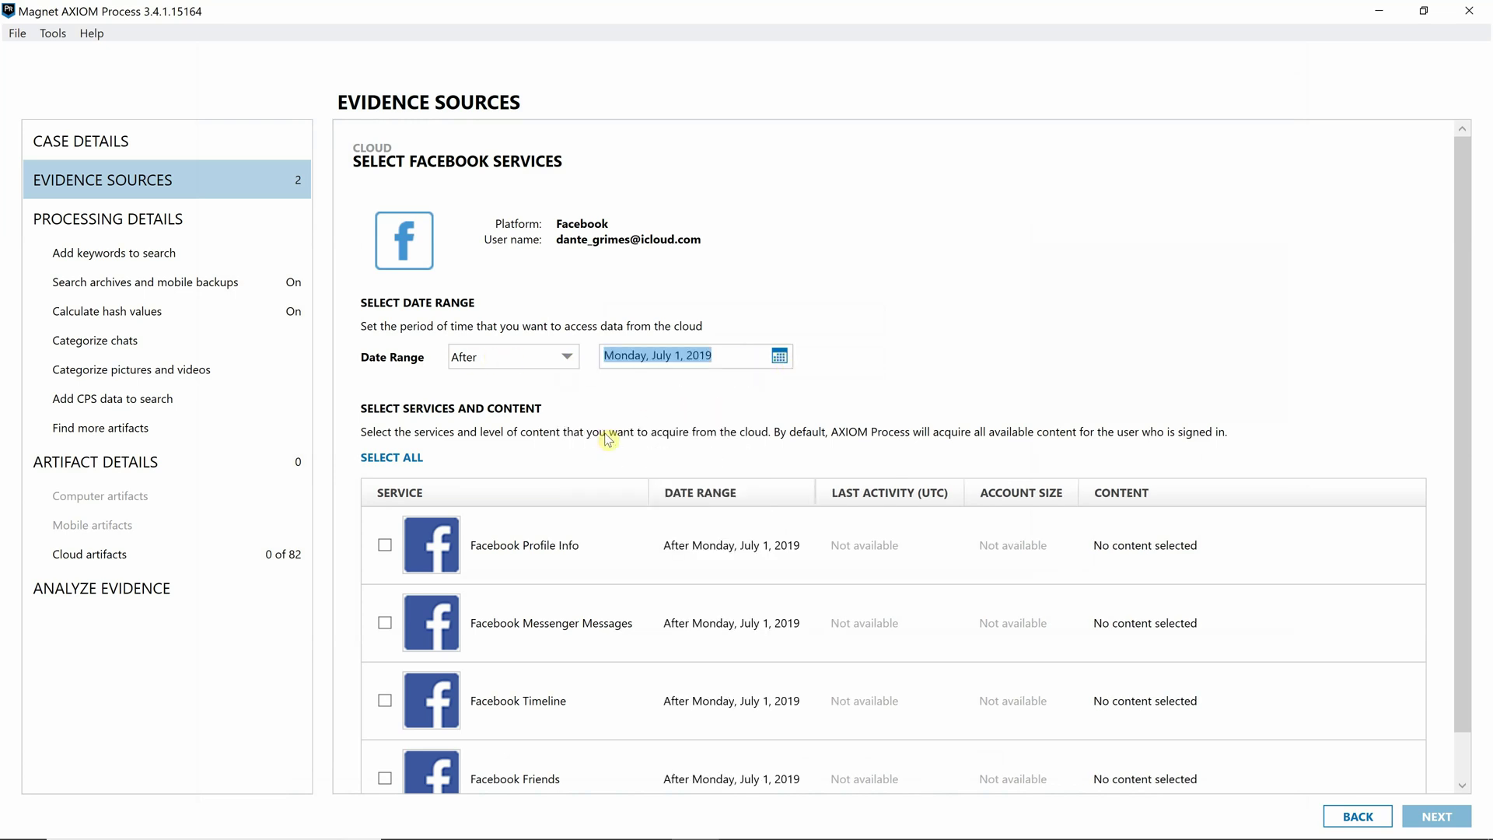
click(419, 462)
scroll(921, 473, down, 1)
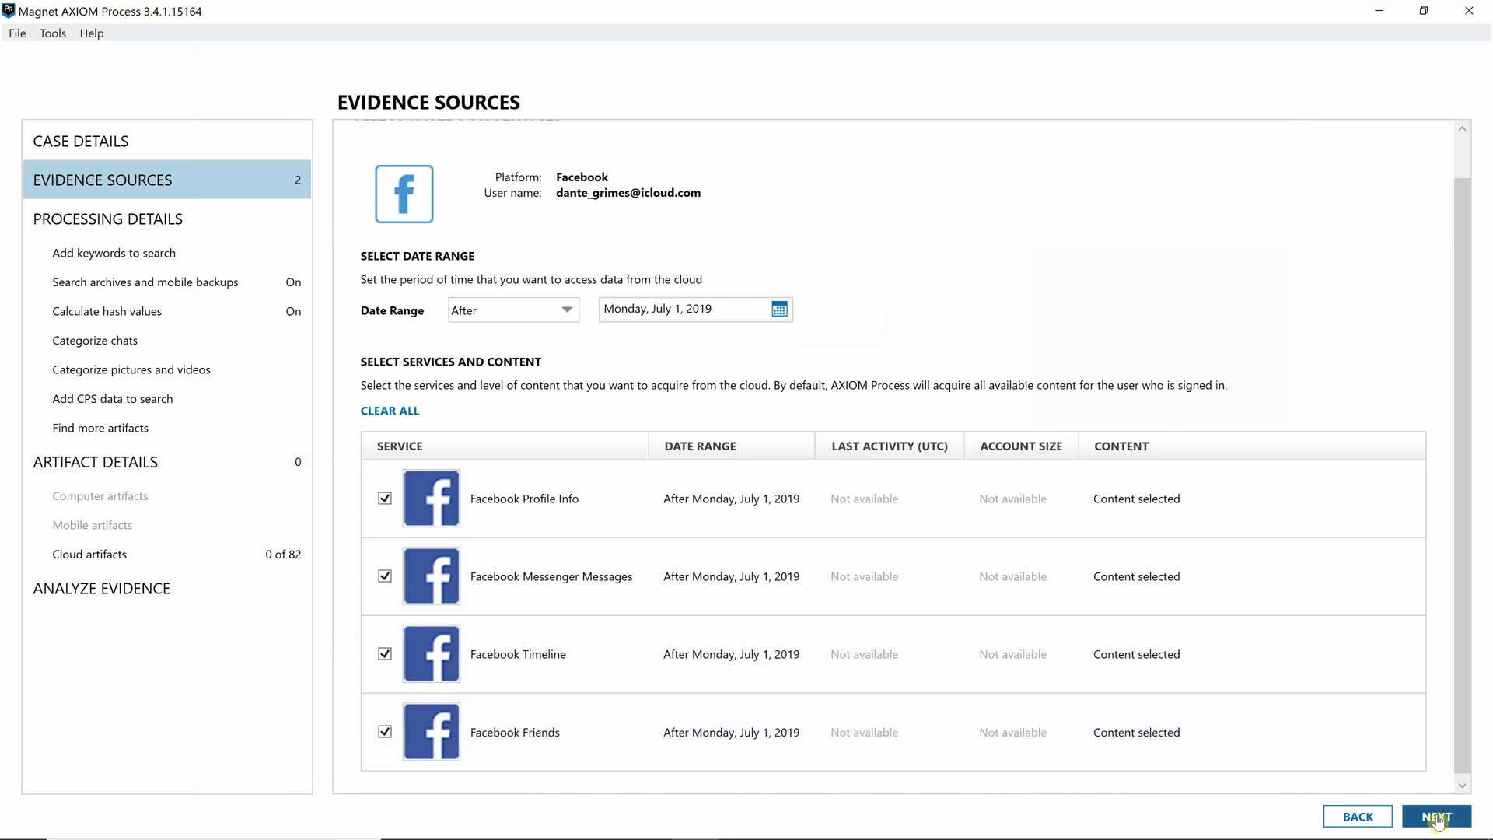
click(1437, 818)
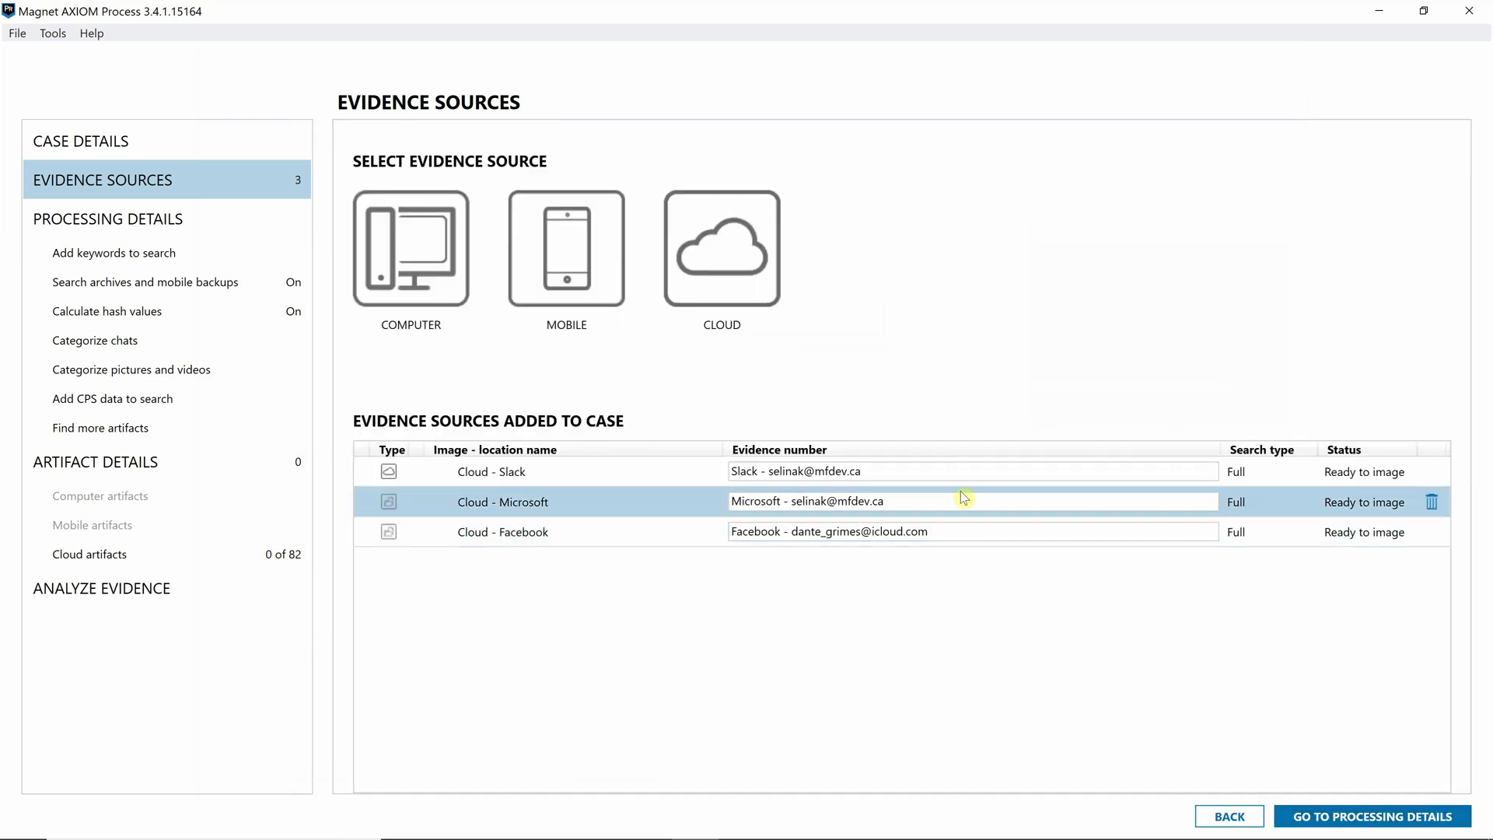
- Open Categorize Chats with Magnet.AI, keeping Grooming/luring and Sex-related enabled
click(1363, 818)
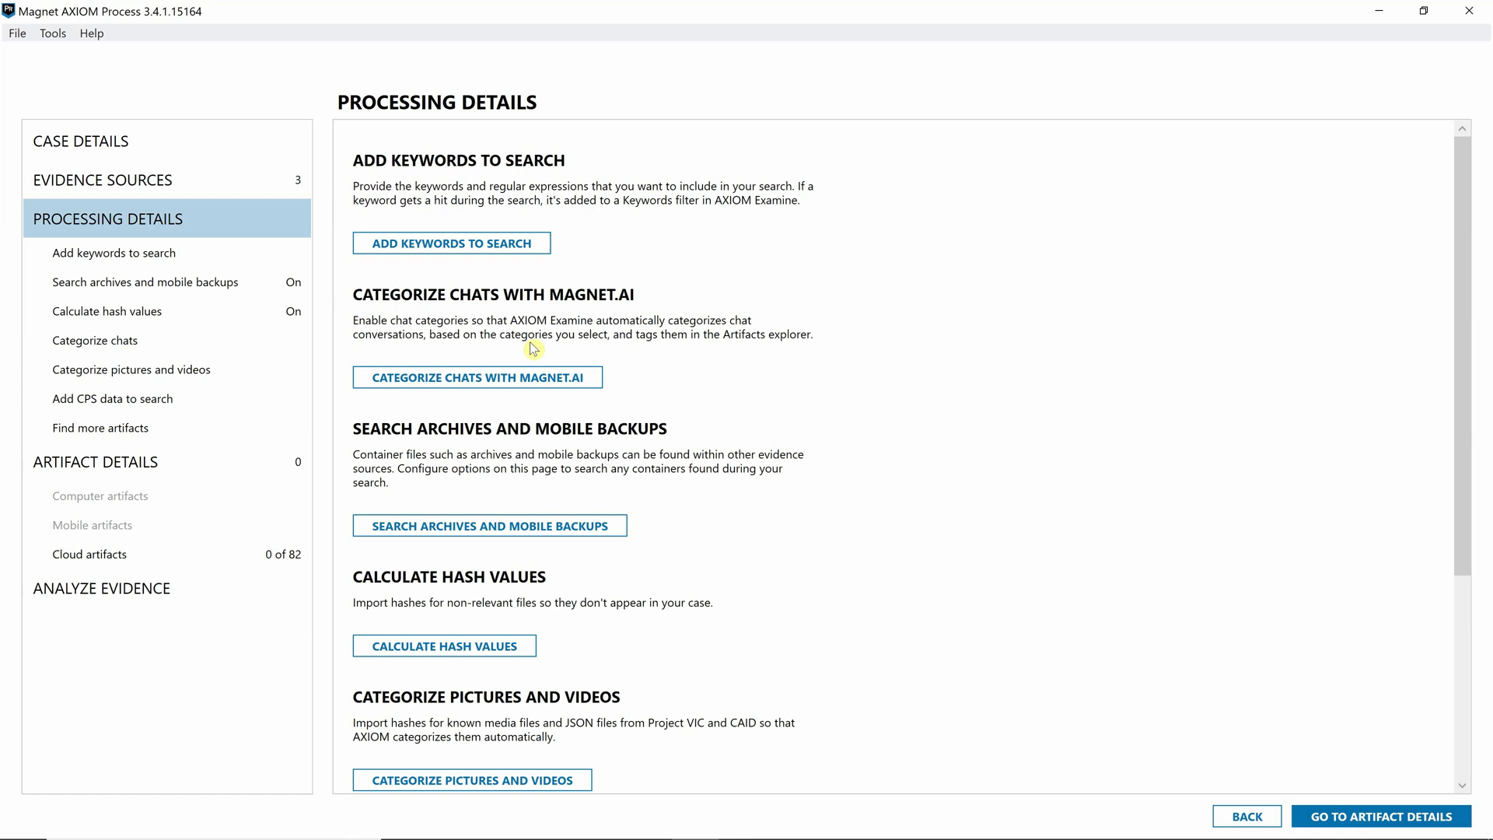
click(514, 377)
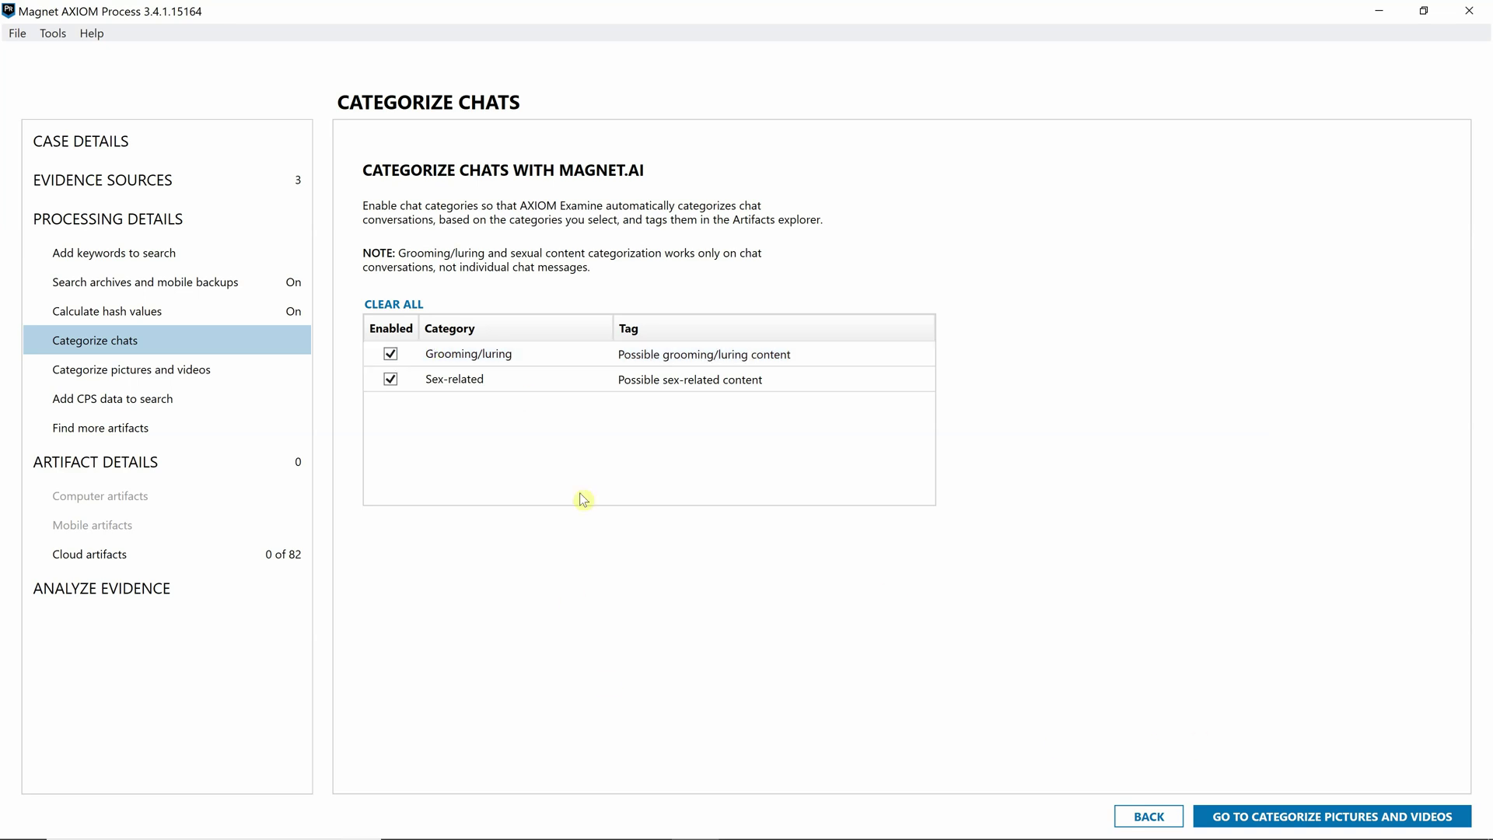
- Select Microsoft, Slack and Facebook cloud artifacts and start analyzing the evidence
click(108, 566)
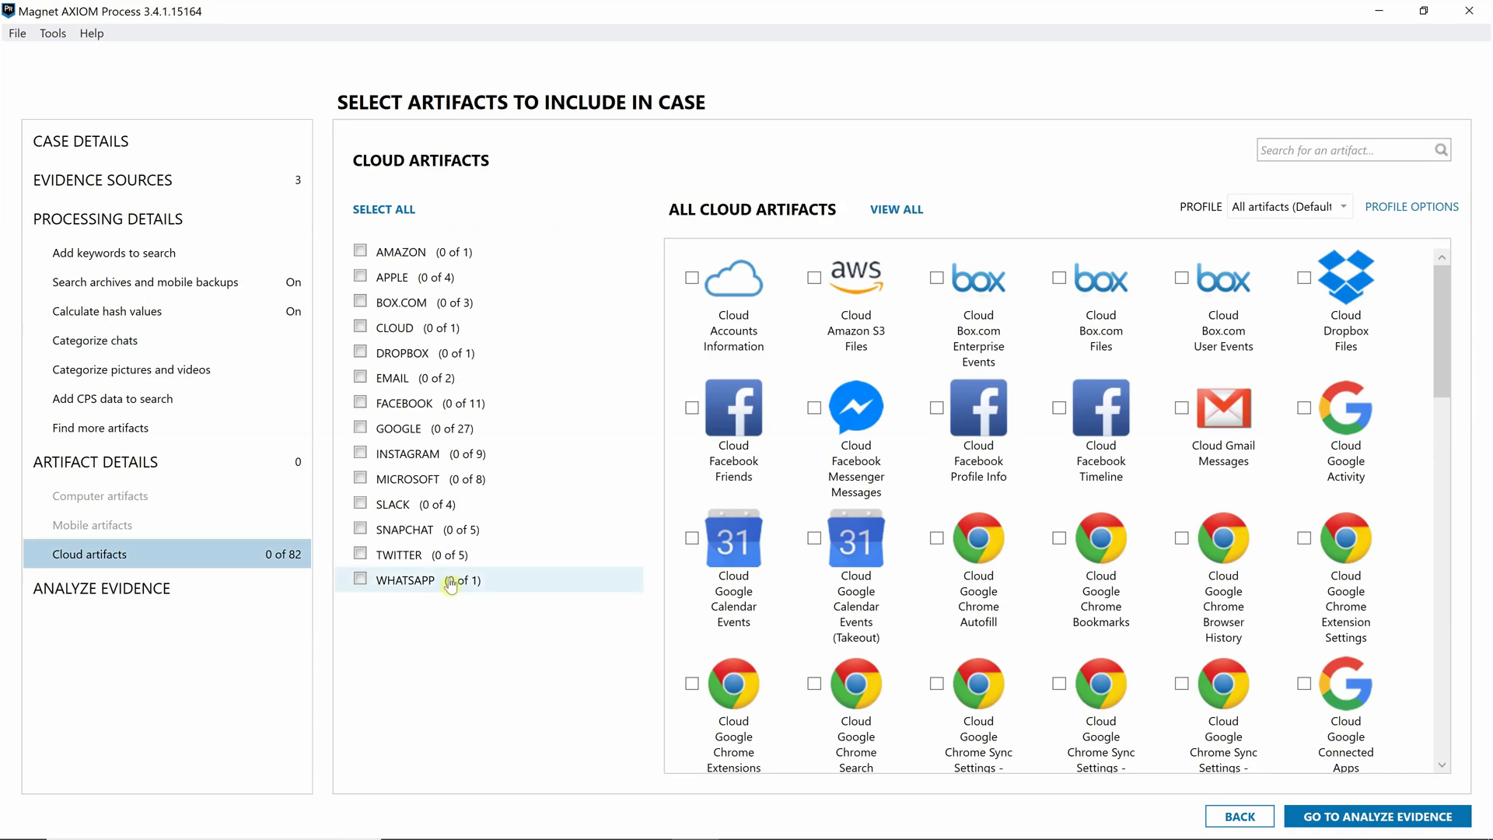
click(360, 480)
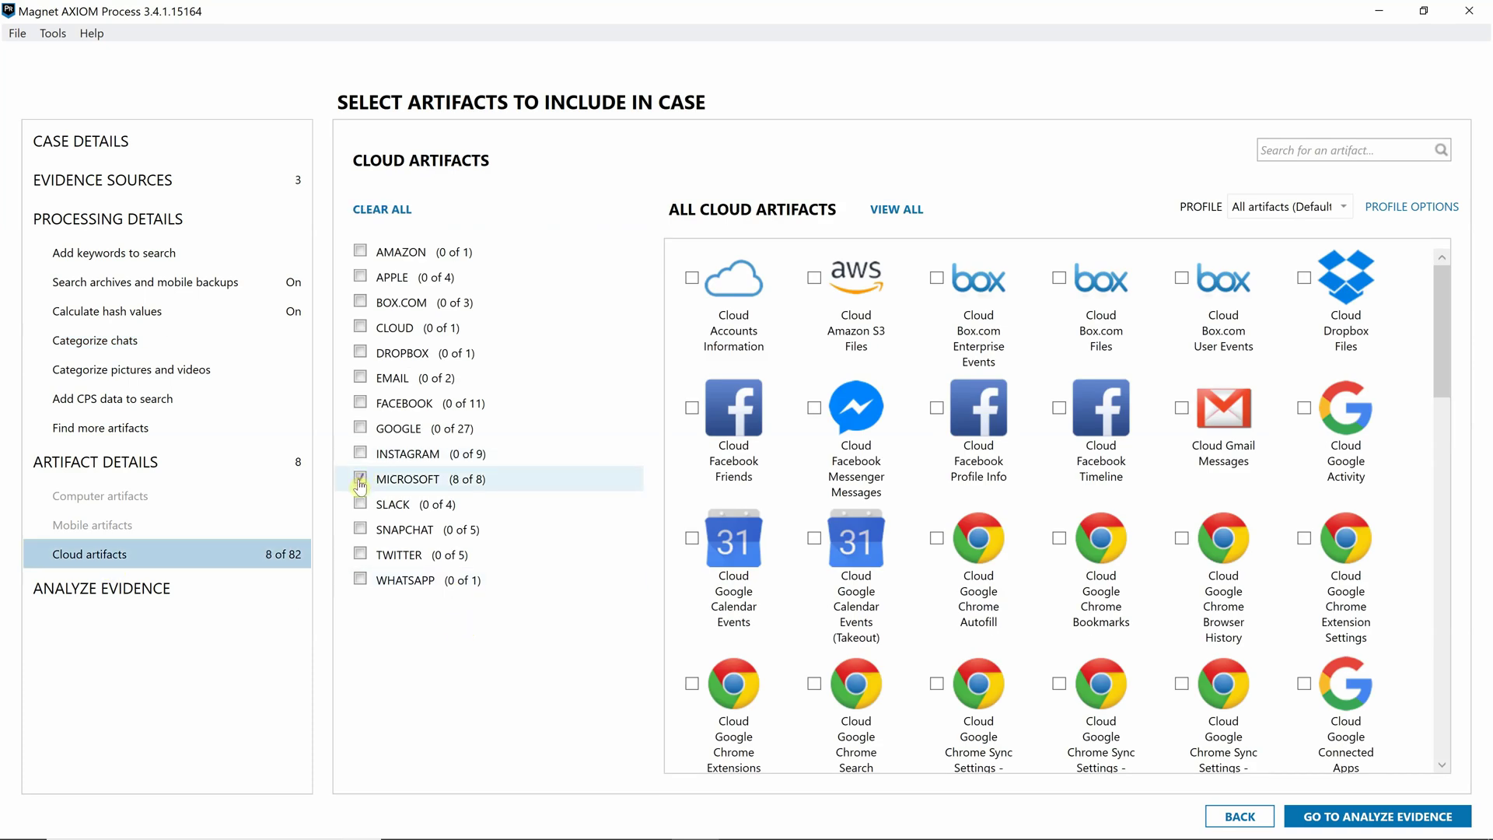
click(360, 505)
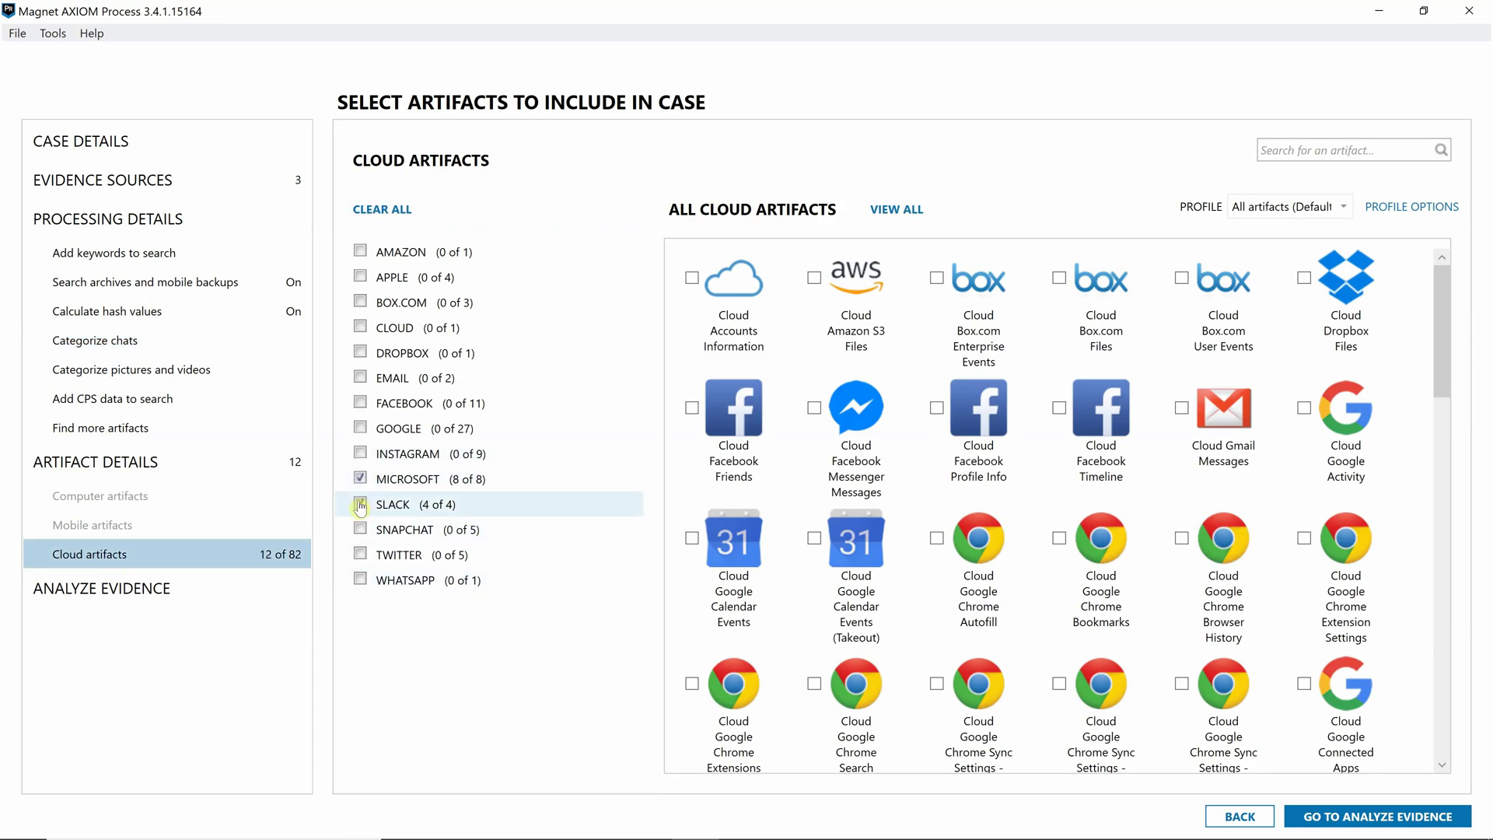
click(360, 403)
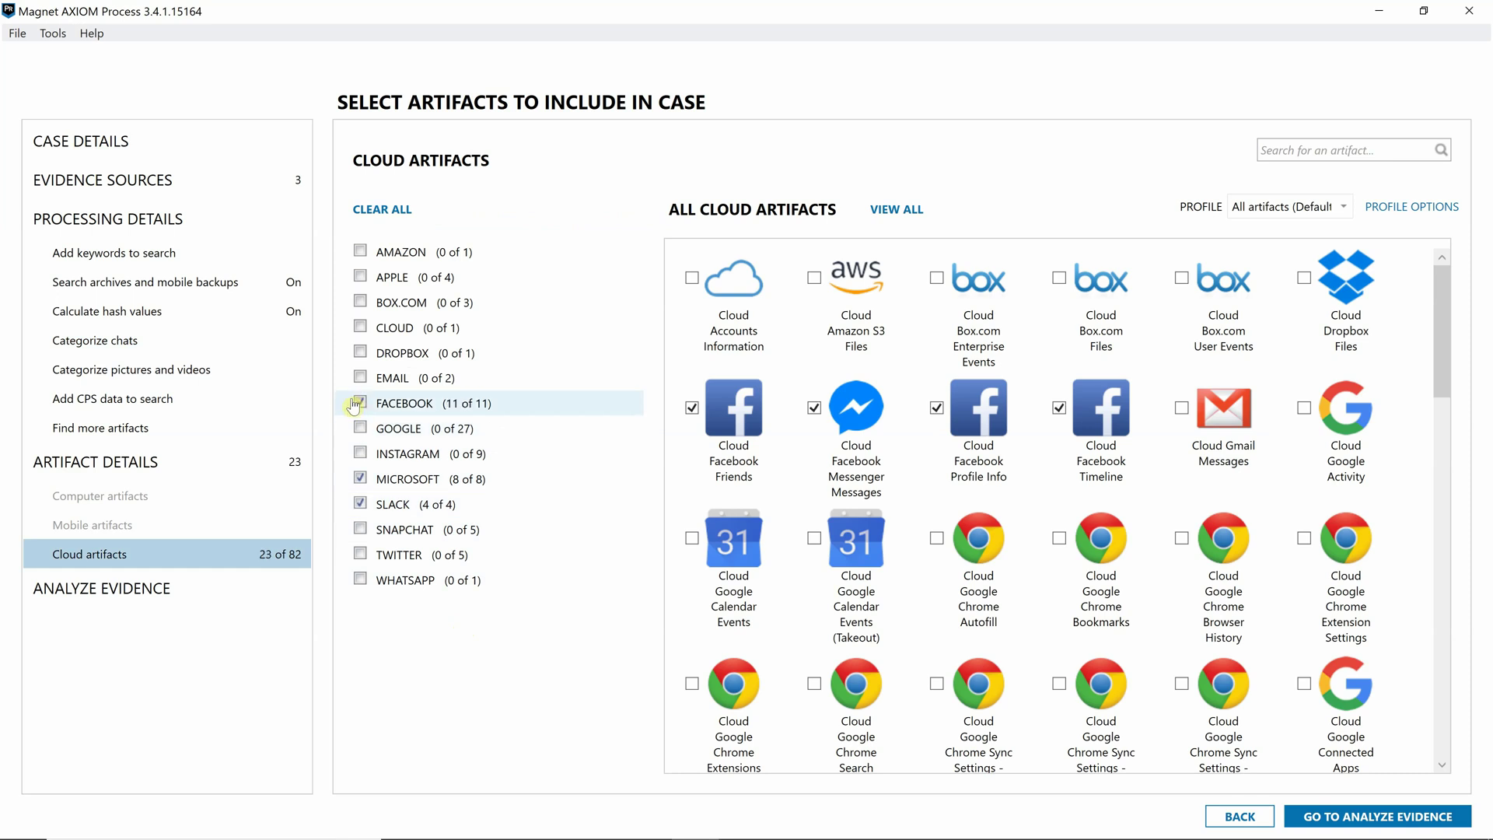
click(1310, 818)
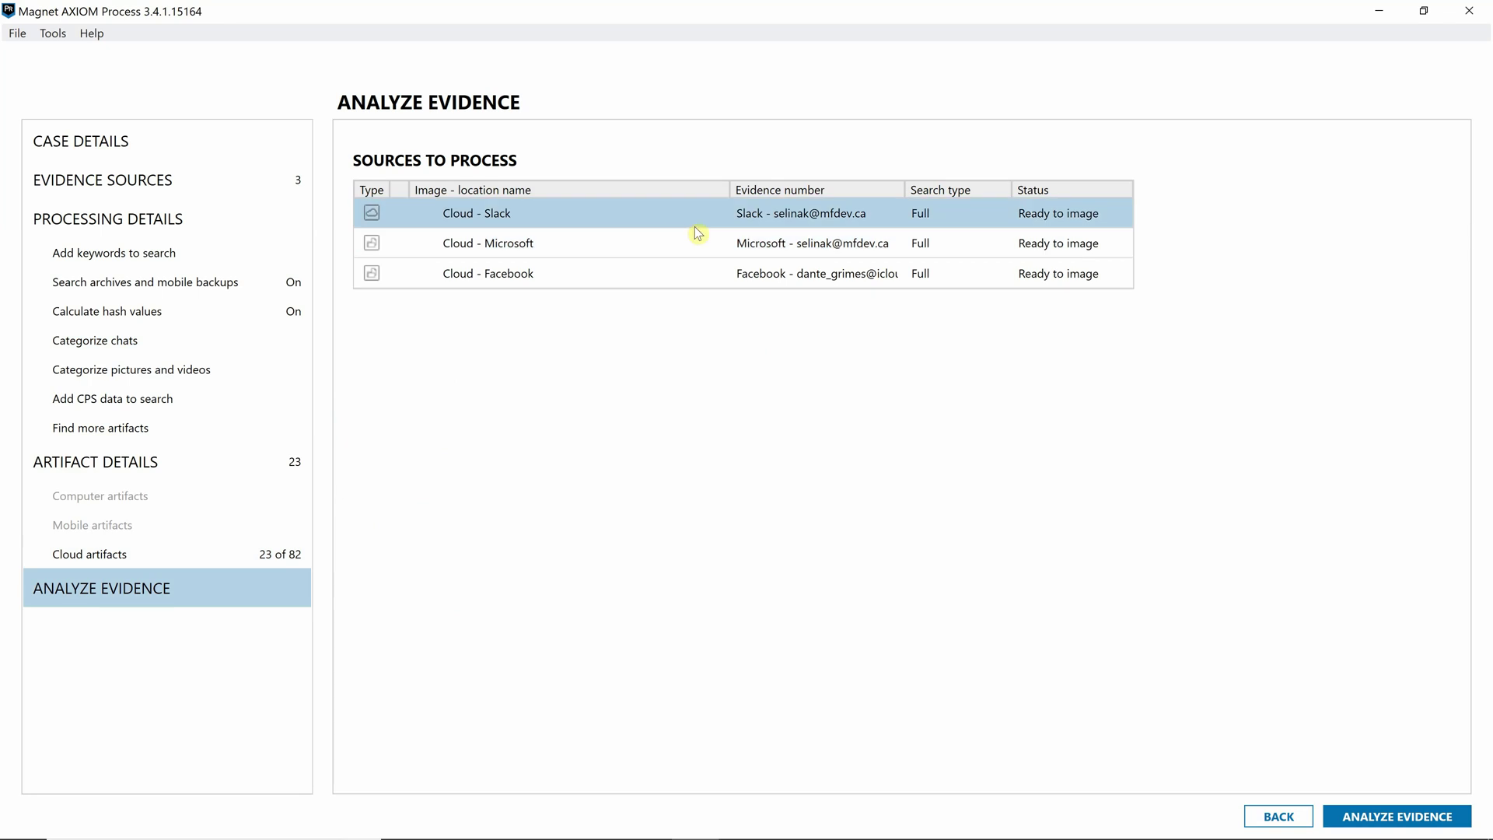
click(1378, 818)
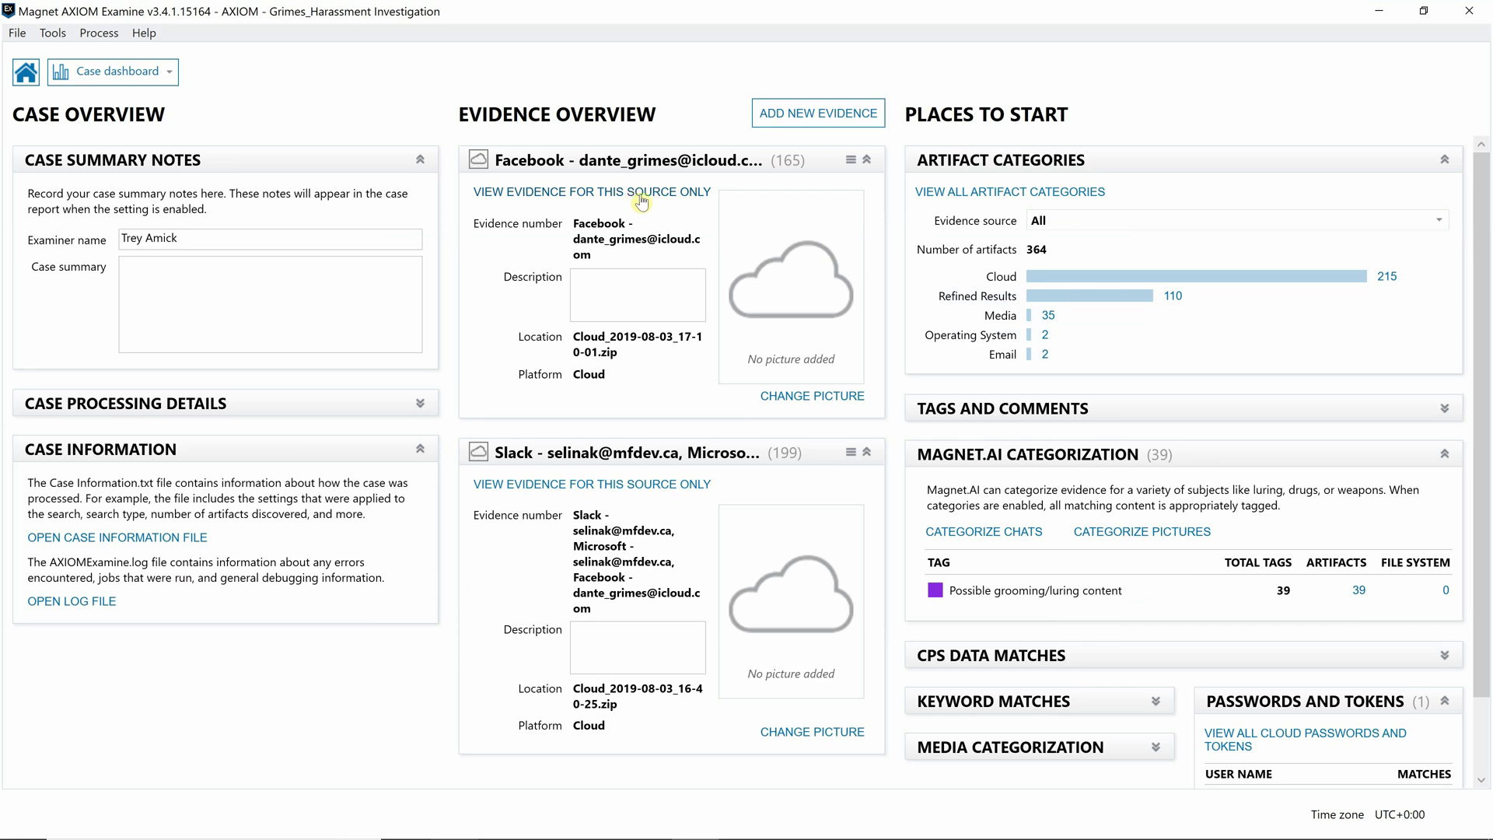
- Filter the results to Cloud Facebook Friends records from the Facebook source
click(640, 202)
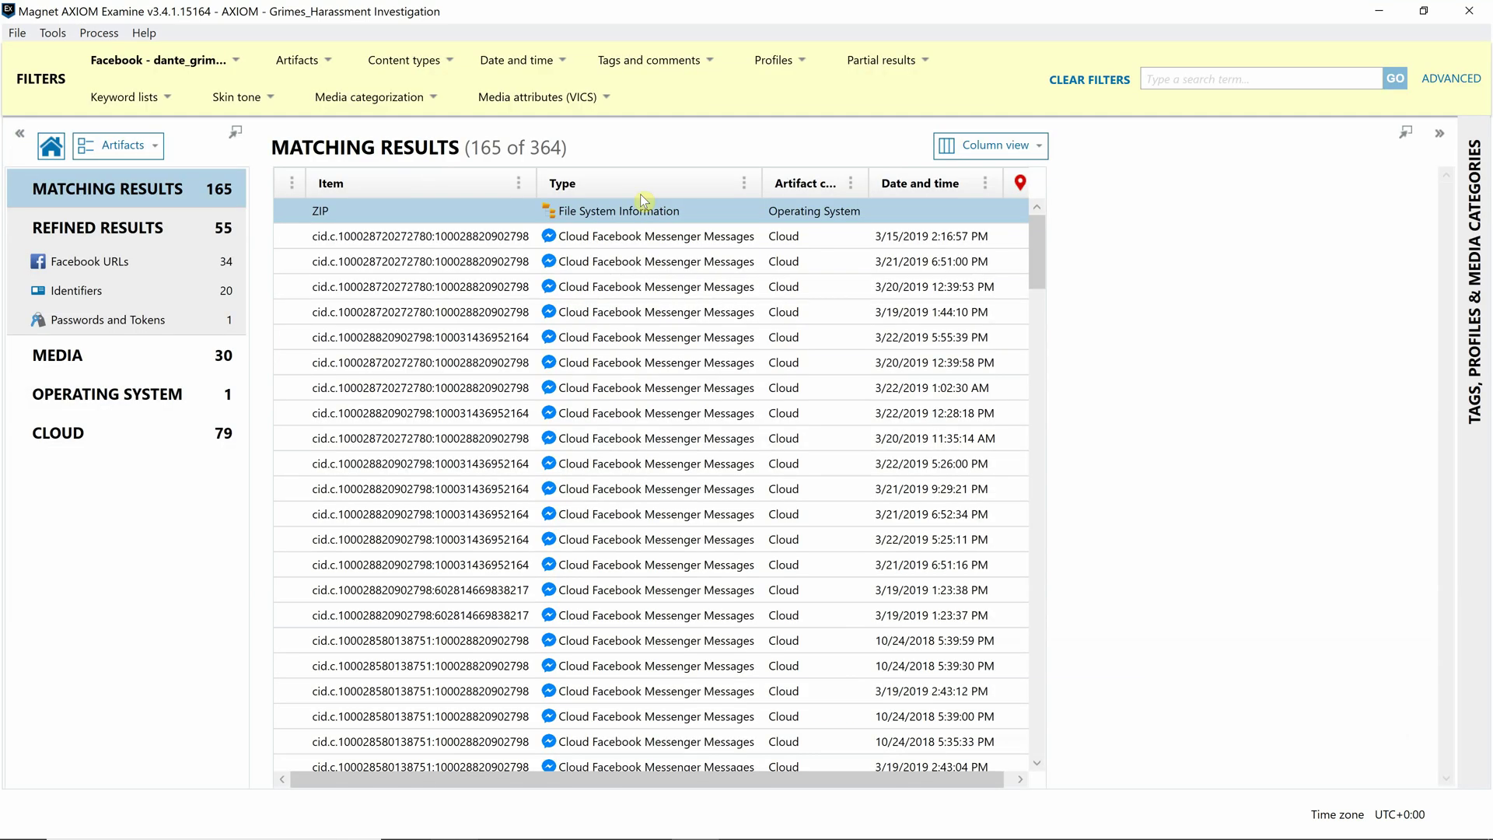
click(47, 435)
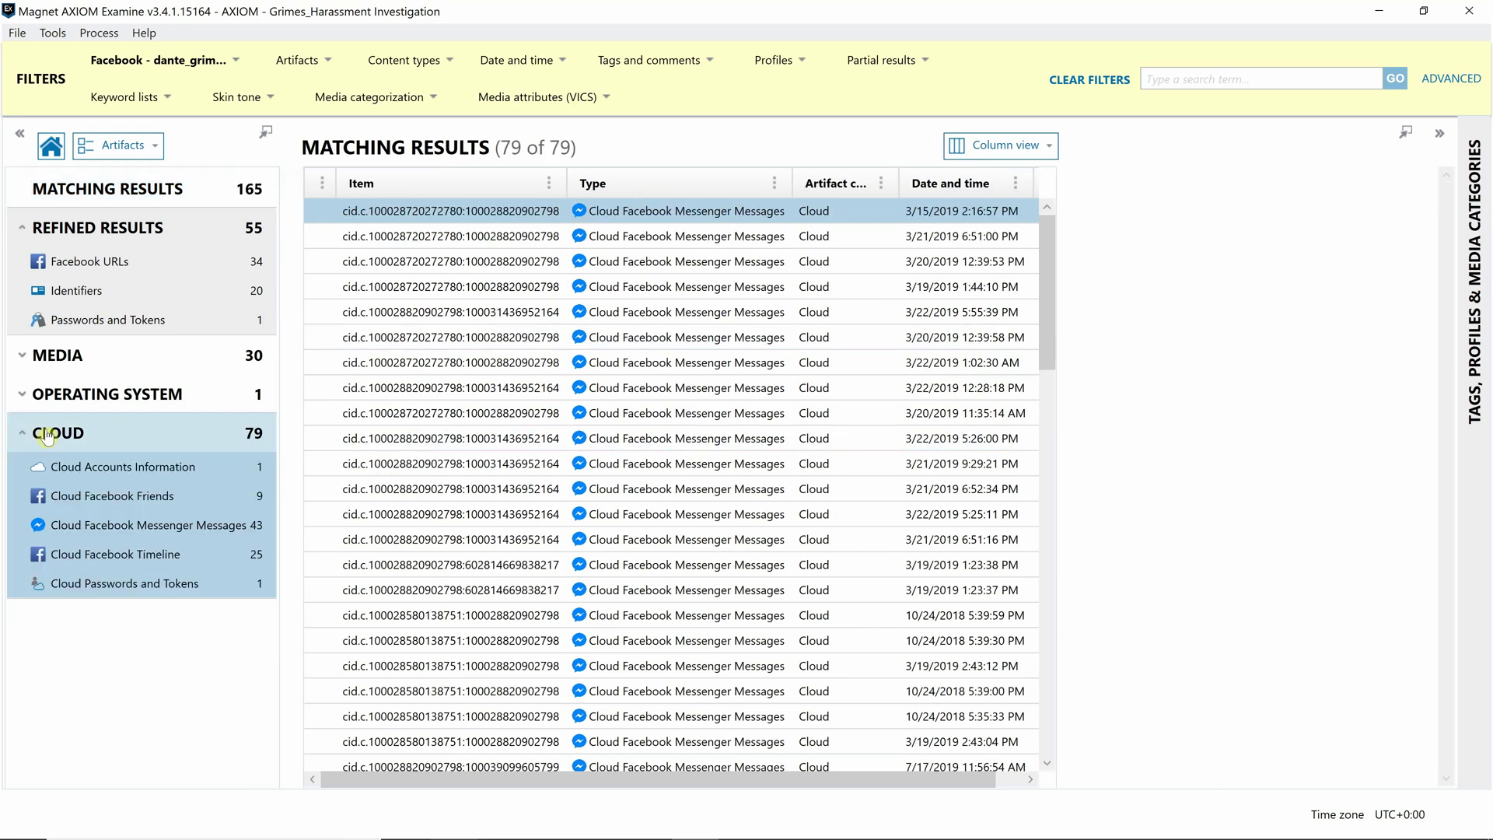
click(185, 500)
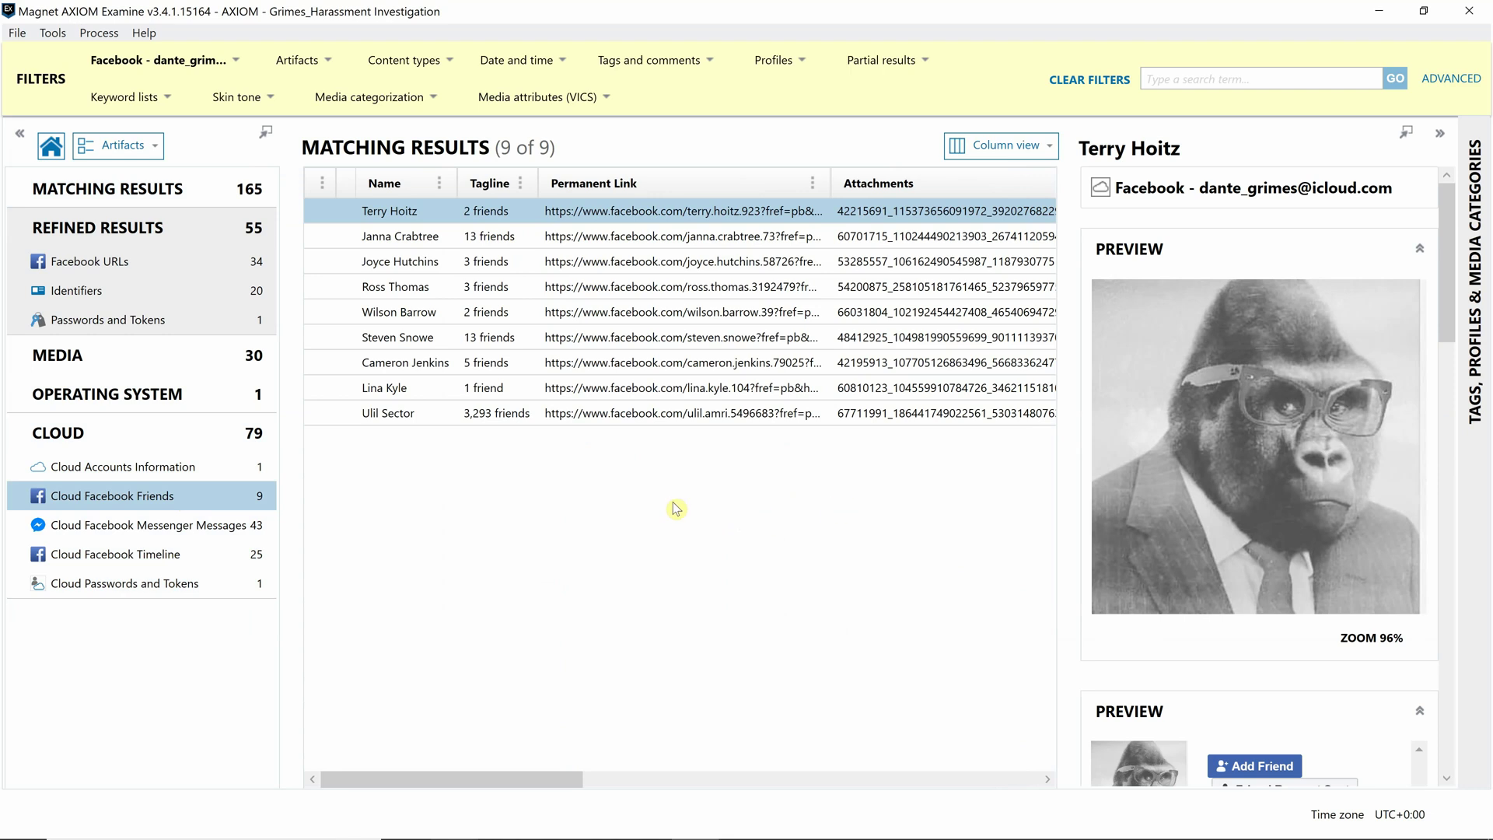
- Tag the friend entry with Bookmark via Add / remove tag
click(390, 394)
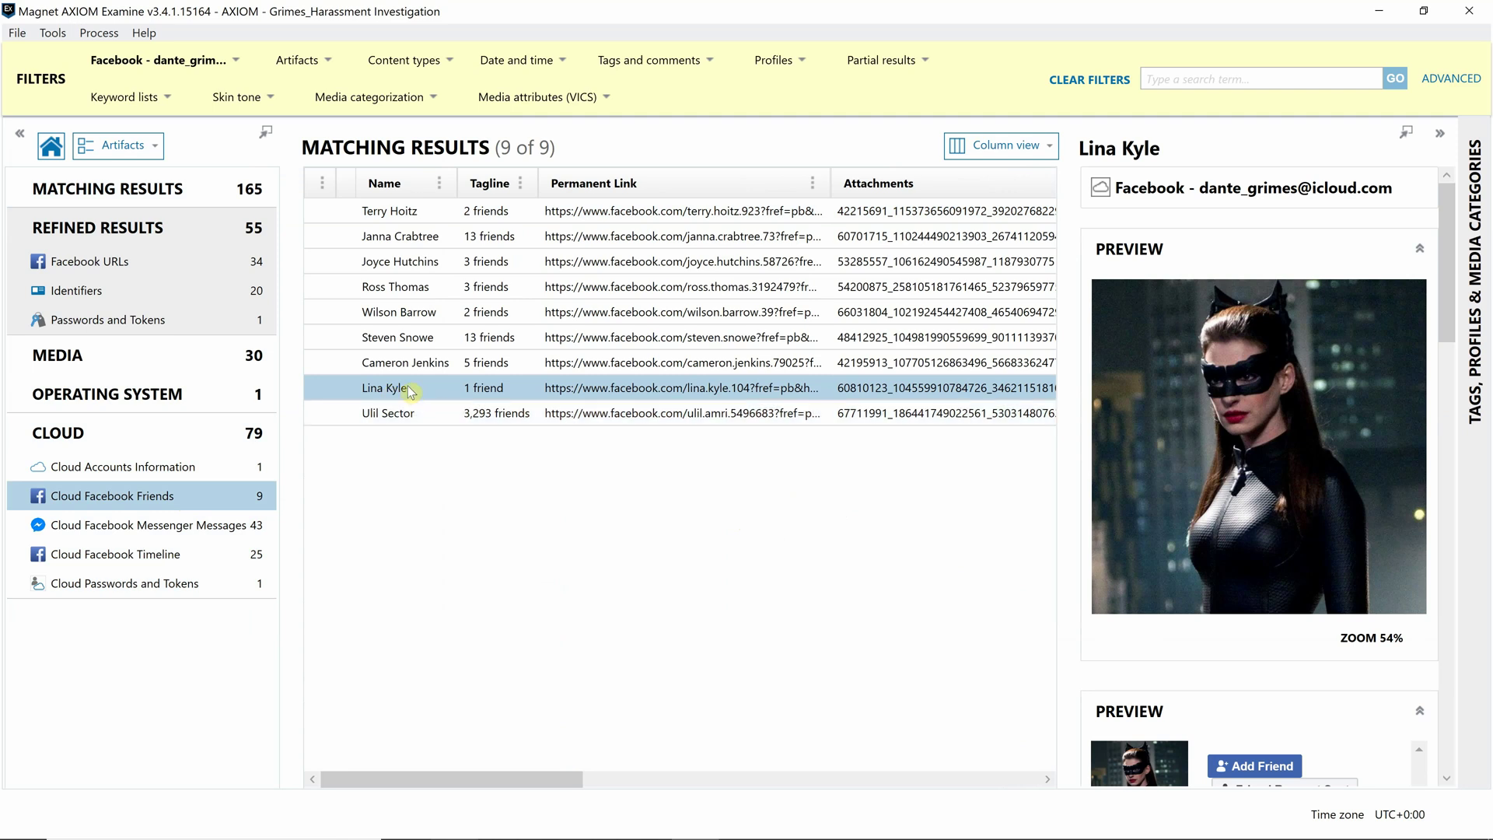
right_click(409, 392)
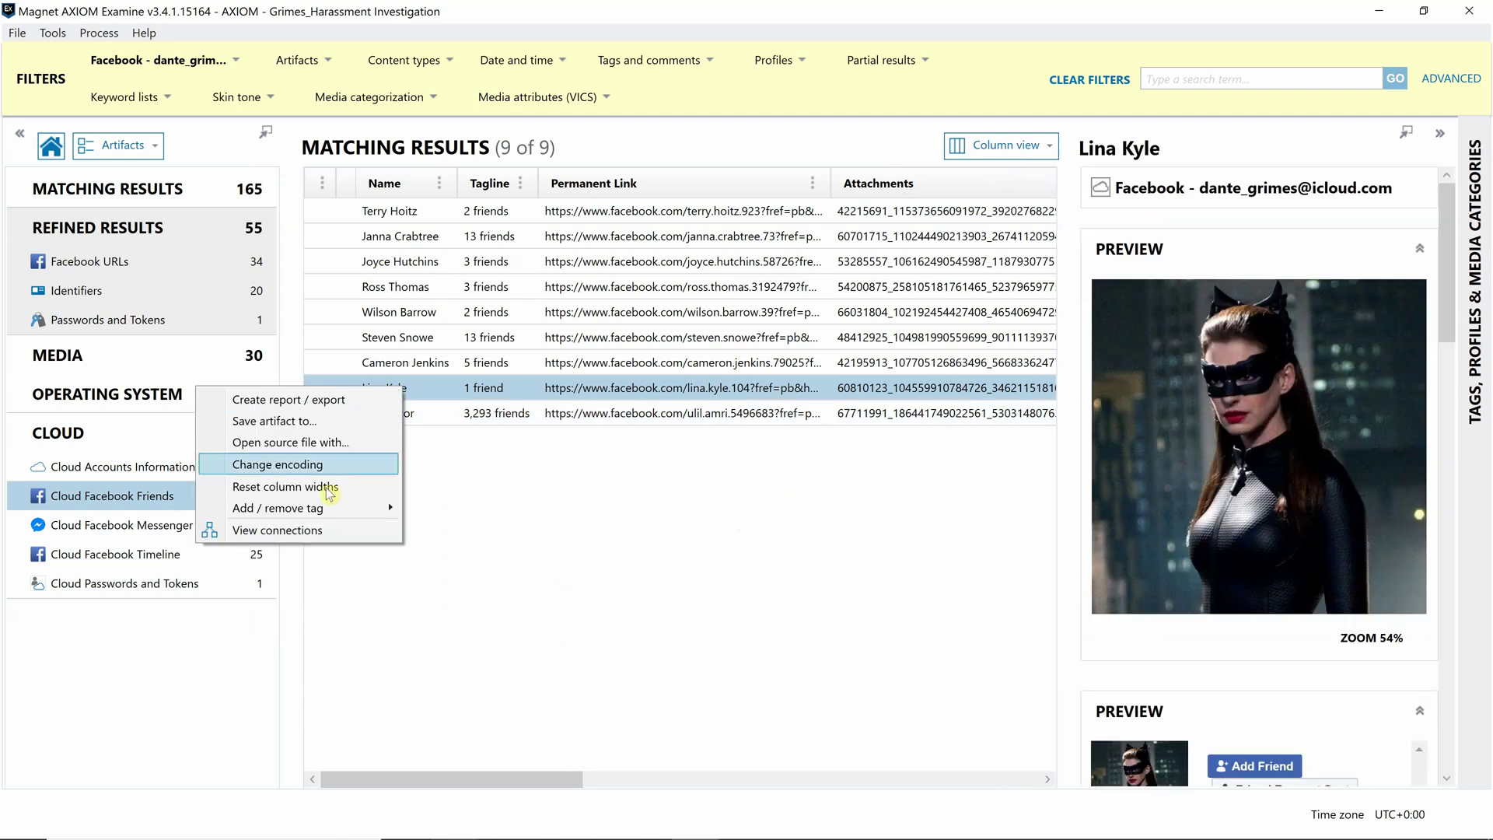
click(408, 513)
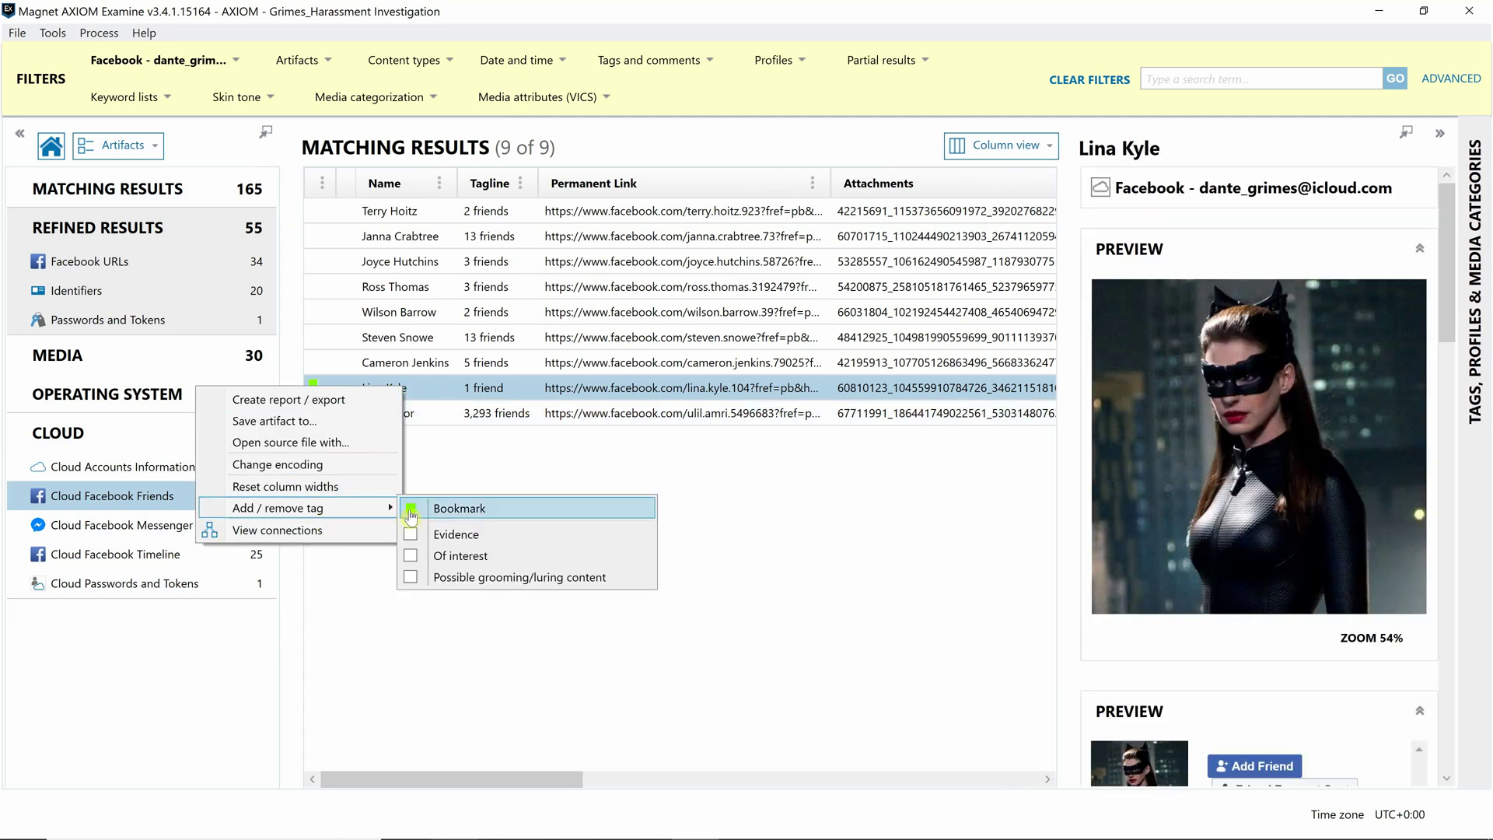
click(573, 467)
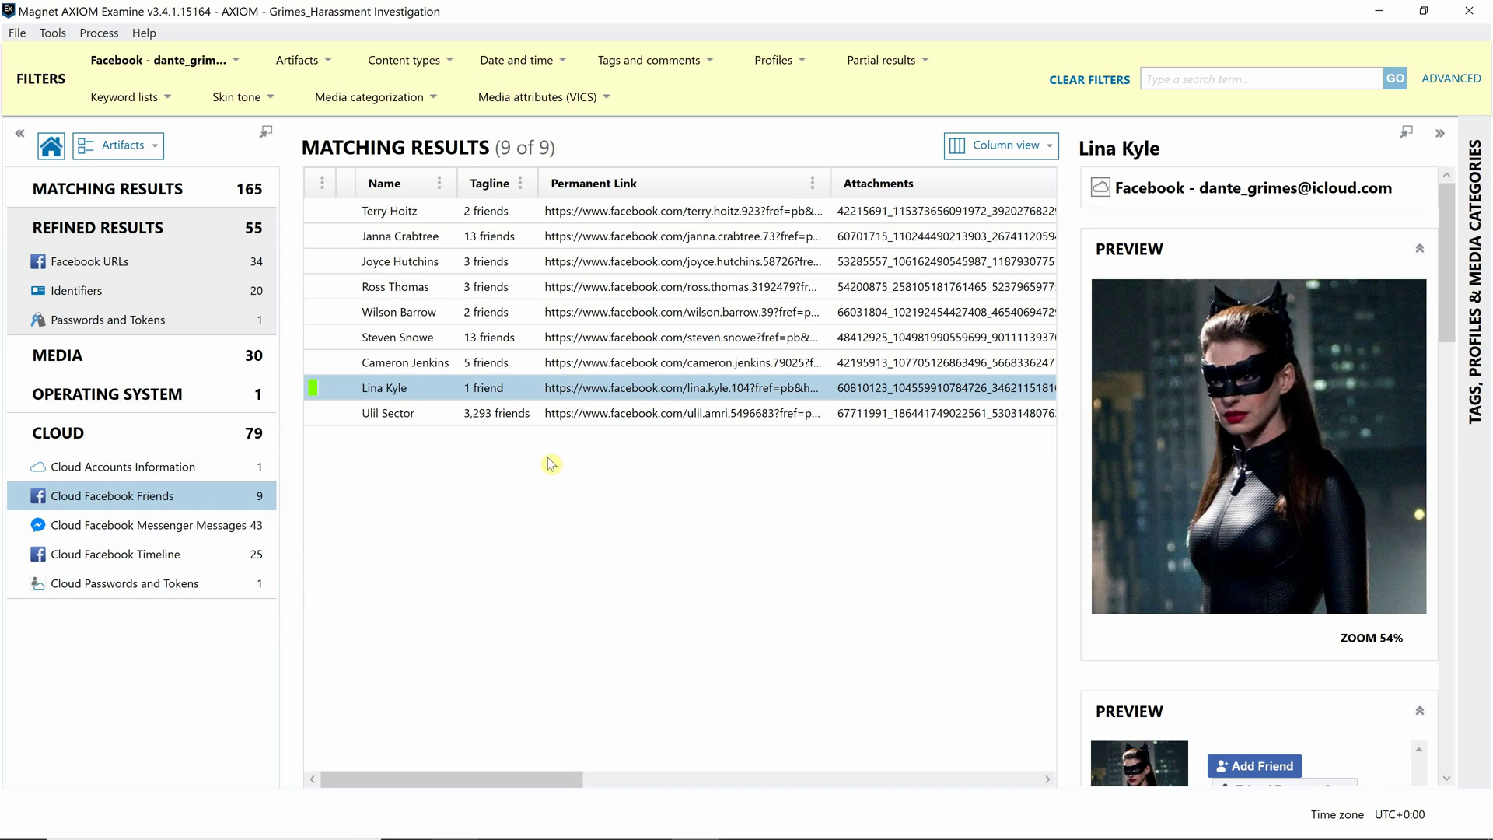
ctrl+click(426, 412)
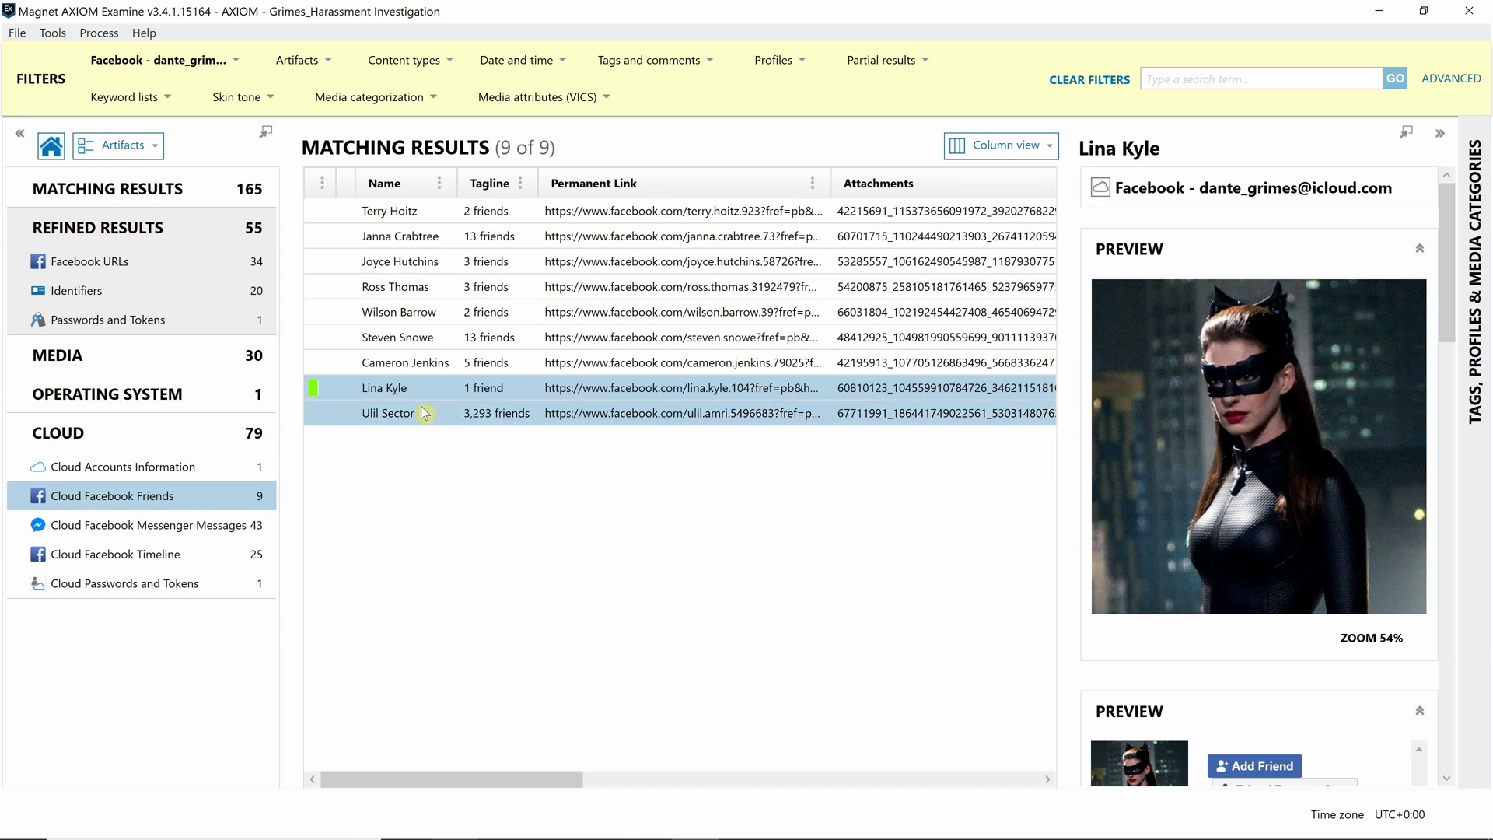
- Search results for the friend's name and show the matching Cloud Facebook Timeline posts
ctrl+click(337, 410)
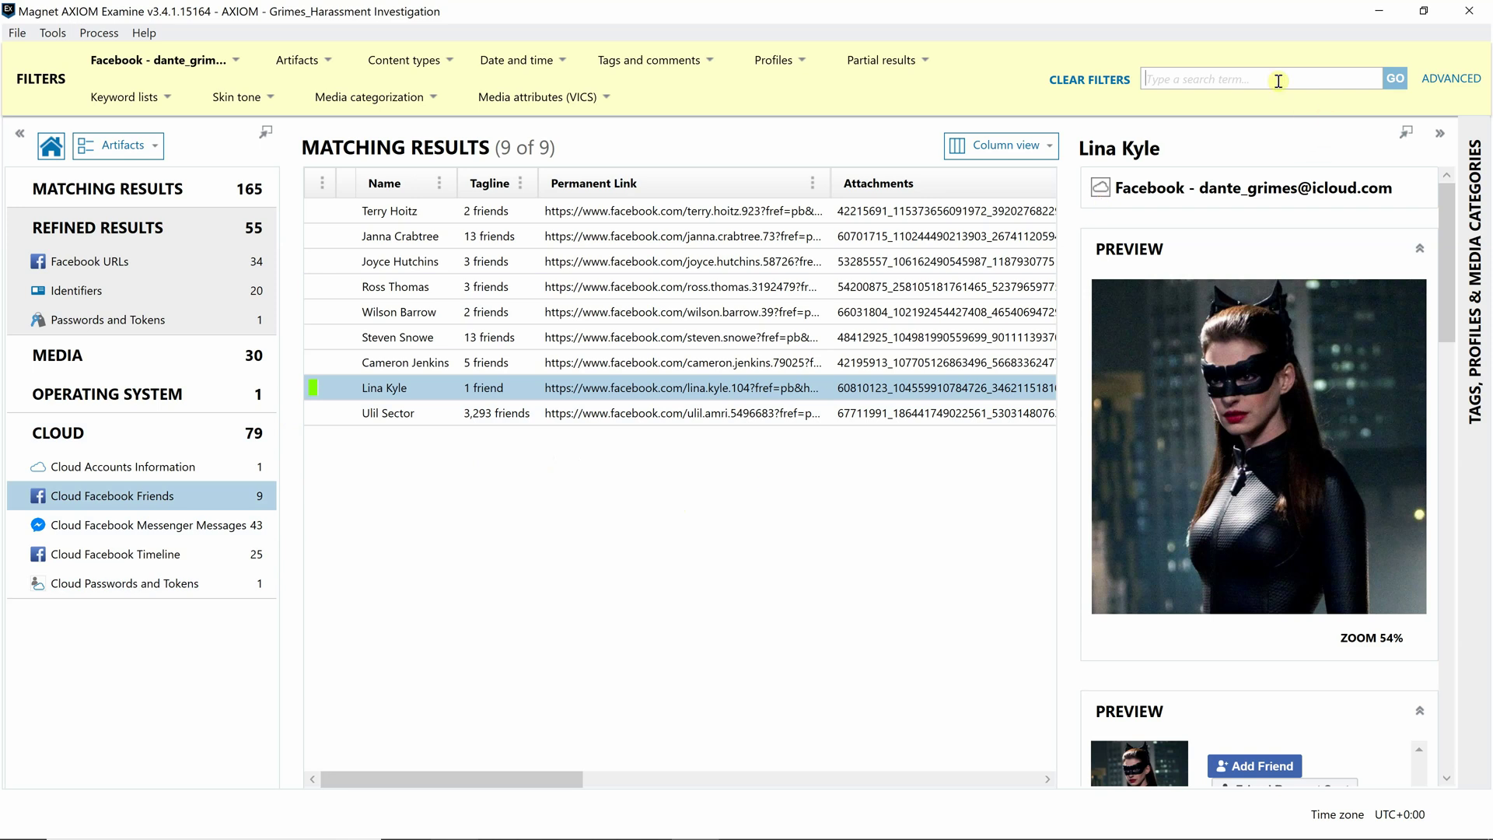
text(kyle)
key(Return)
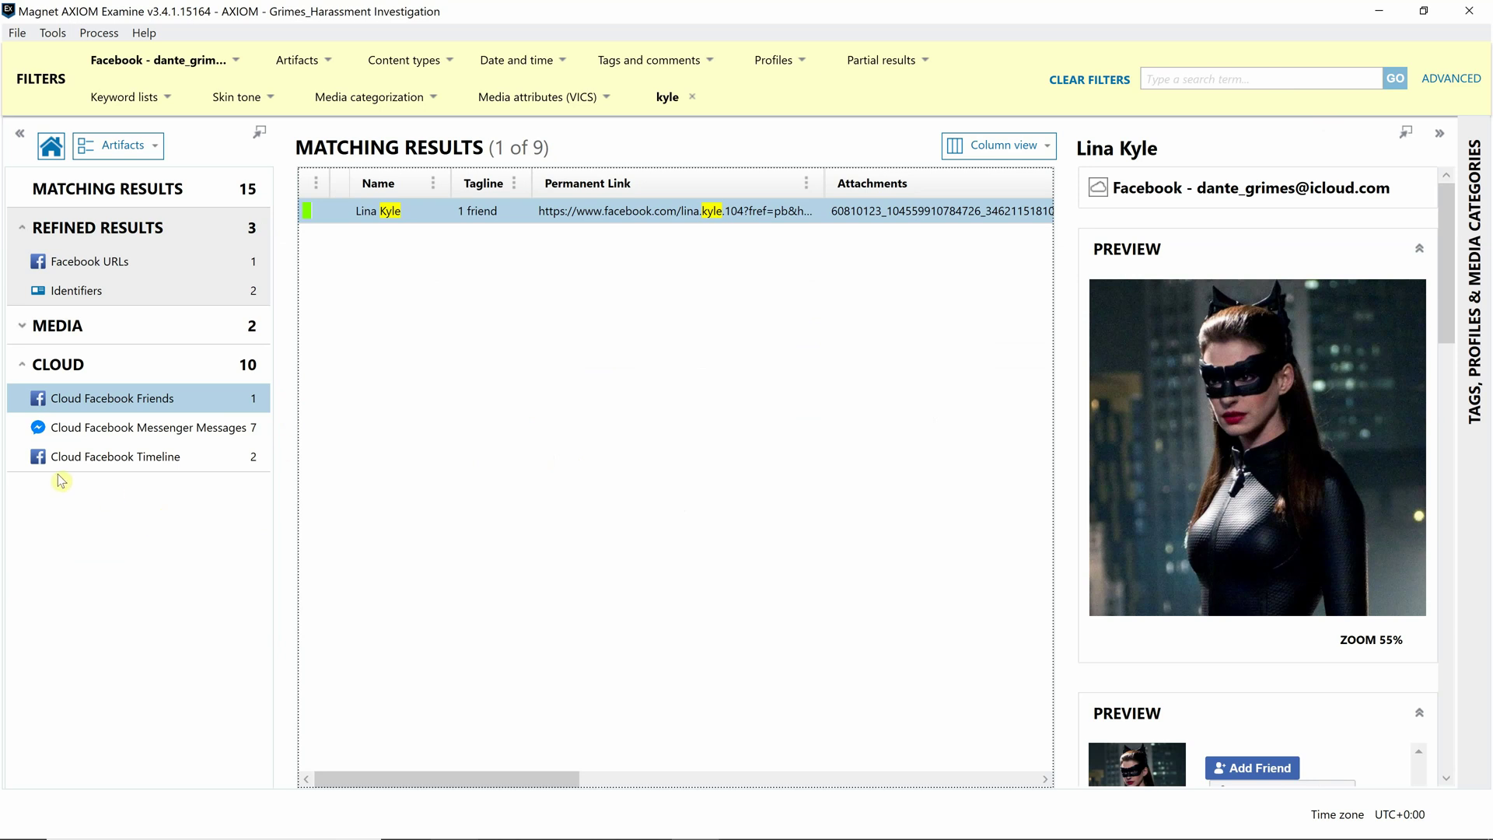
click(138, 465)
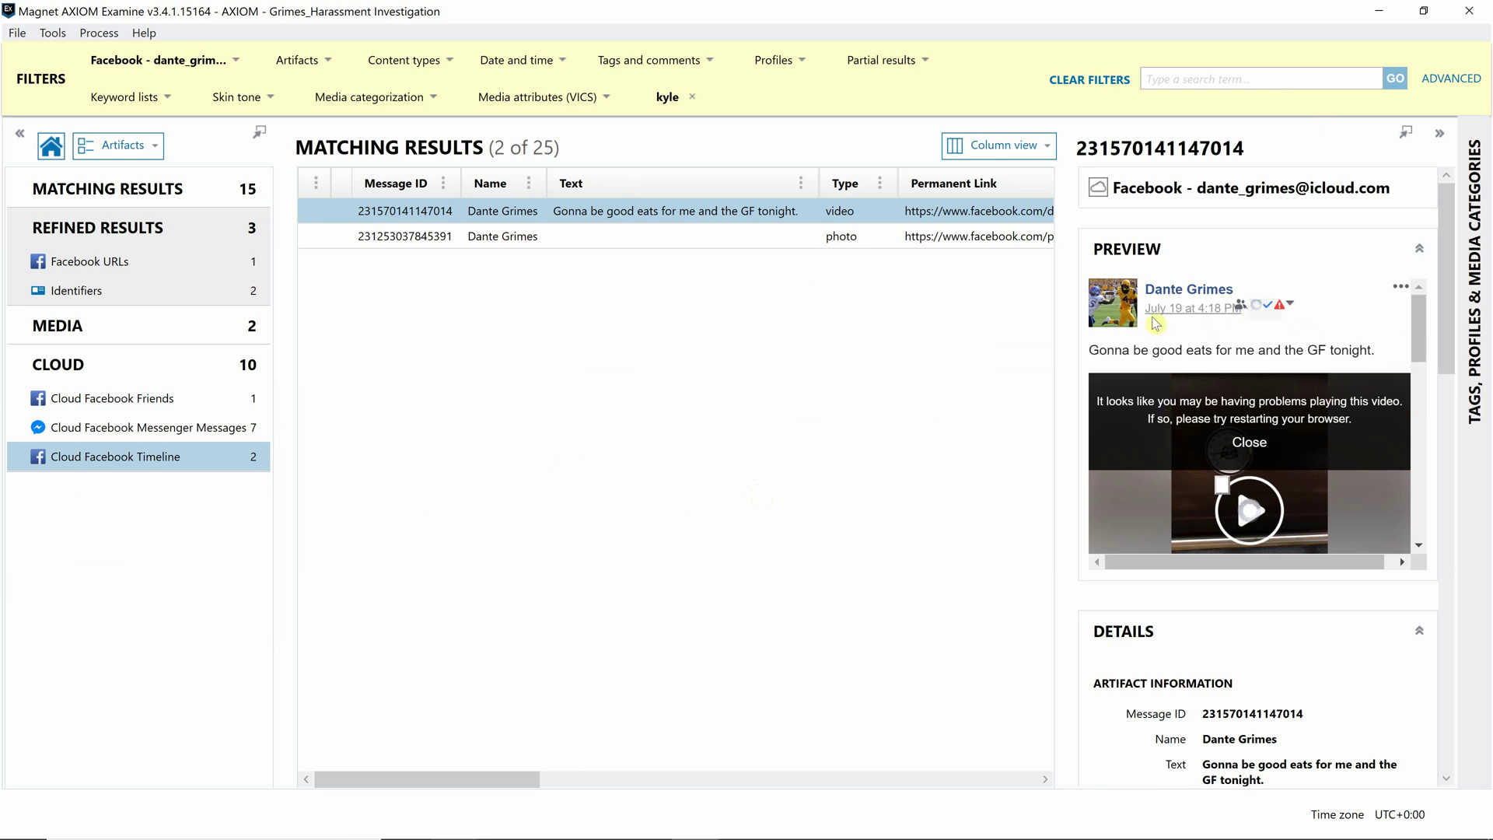
- Bookmark the video post 'Gonna be good eats for me and the GF tonight.'
drag(1425, 332, 1410, 434)
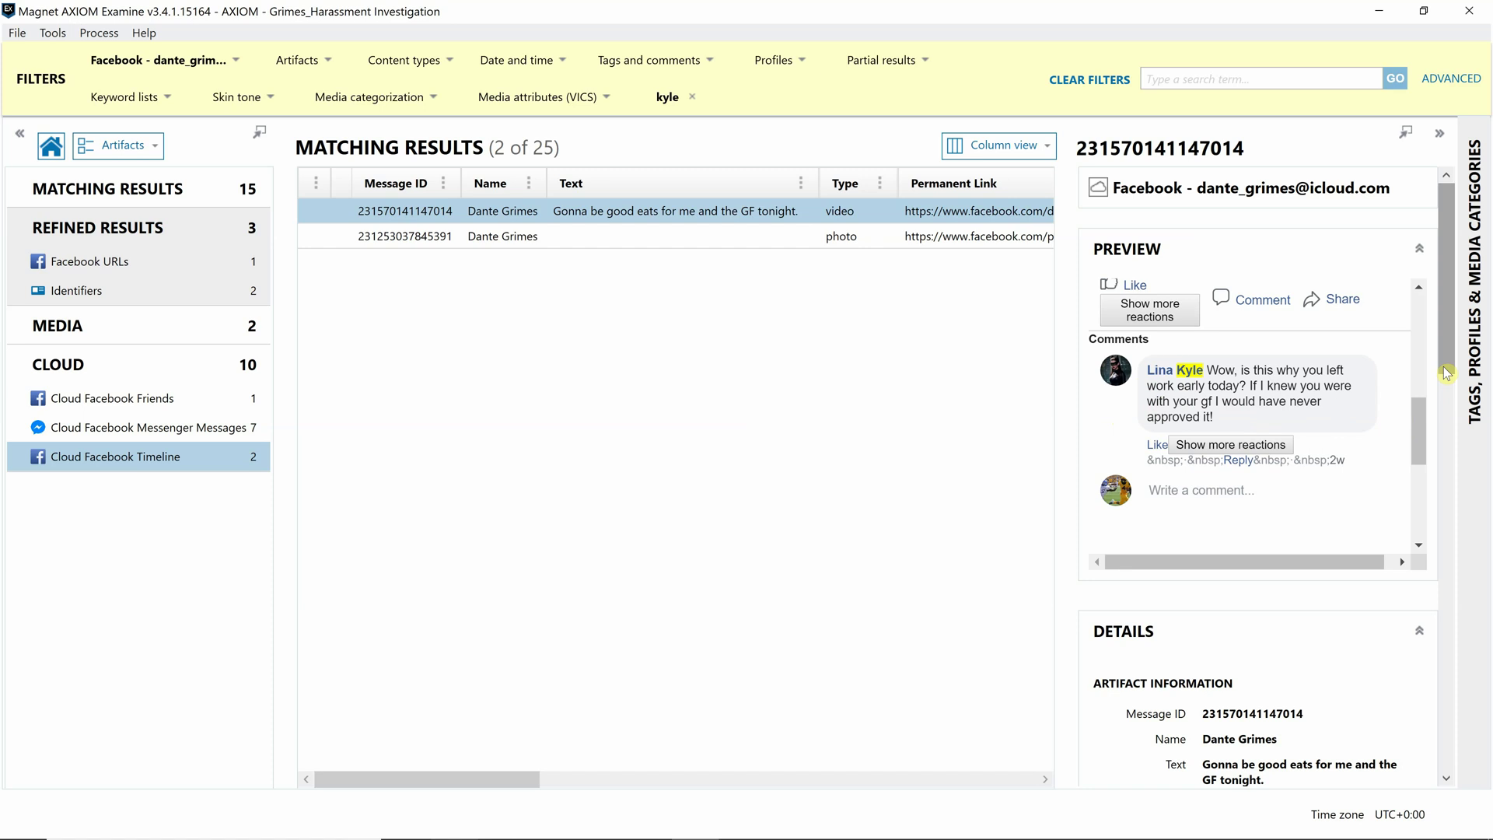
ctrl+click(636, 232)
click(606, 220)
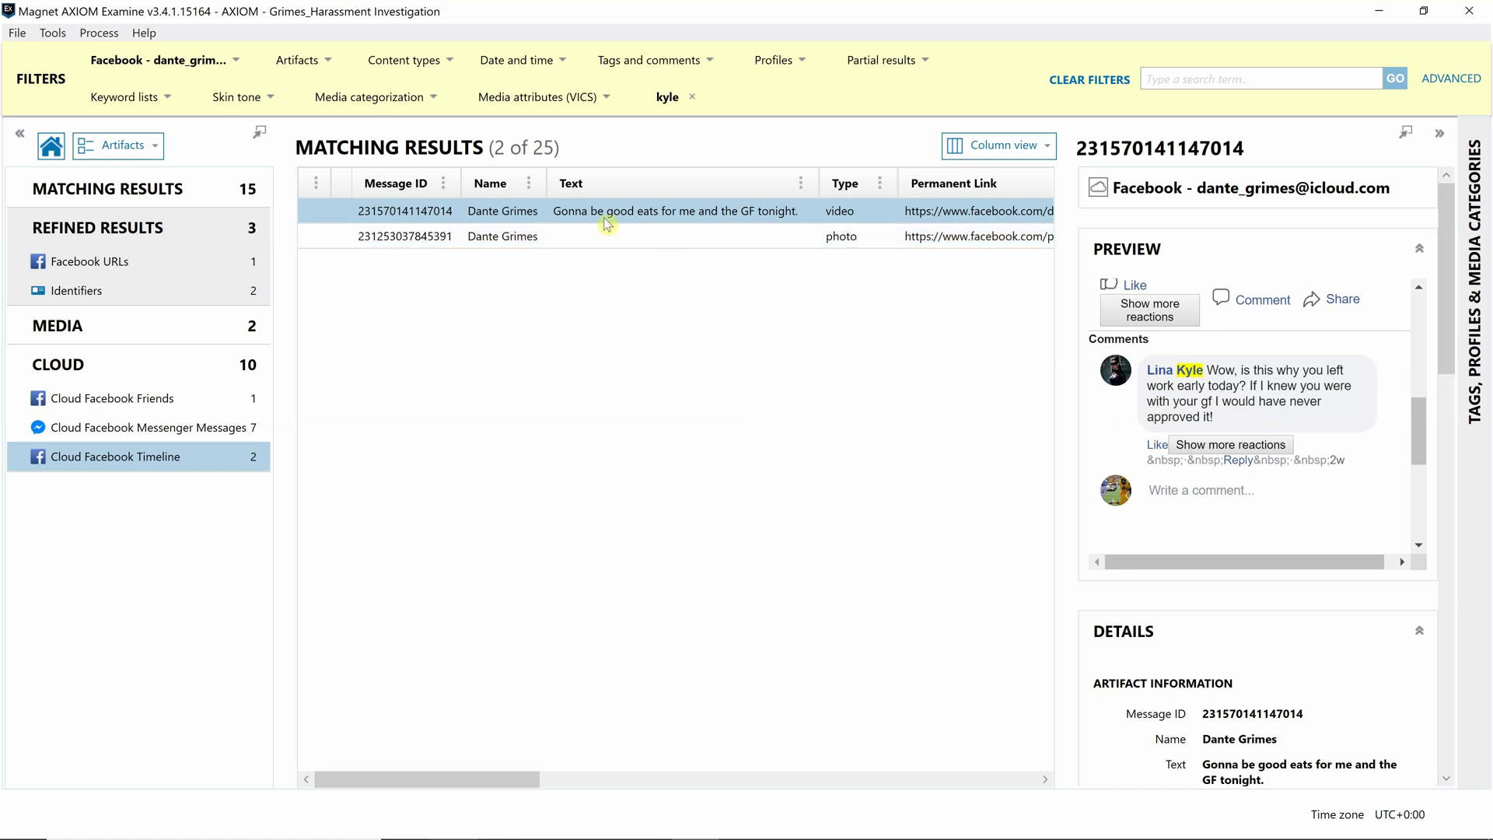
right_click(607, 223)
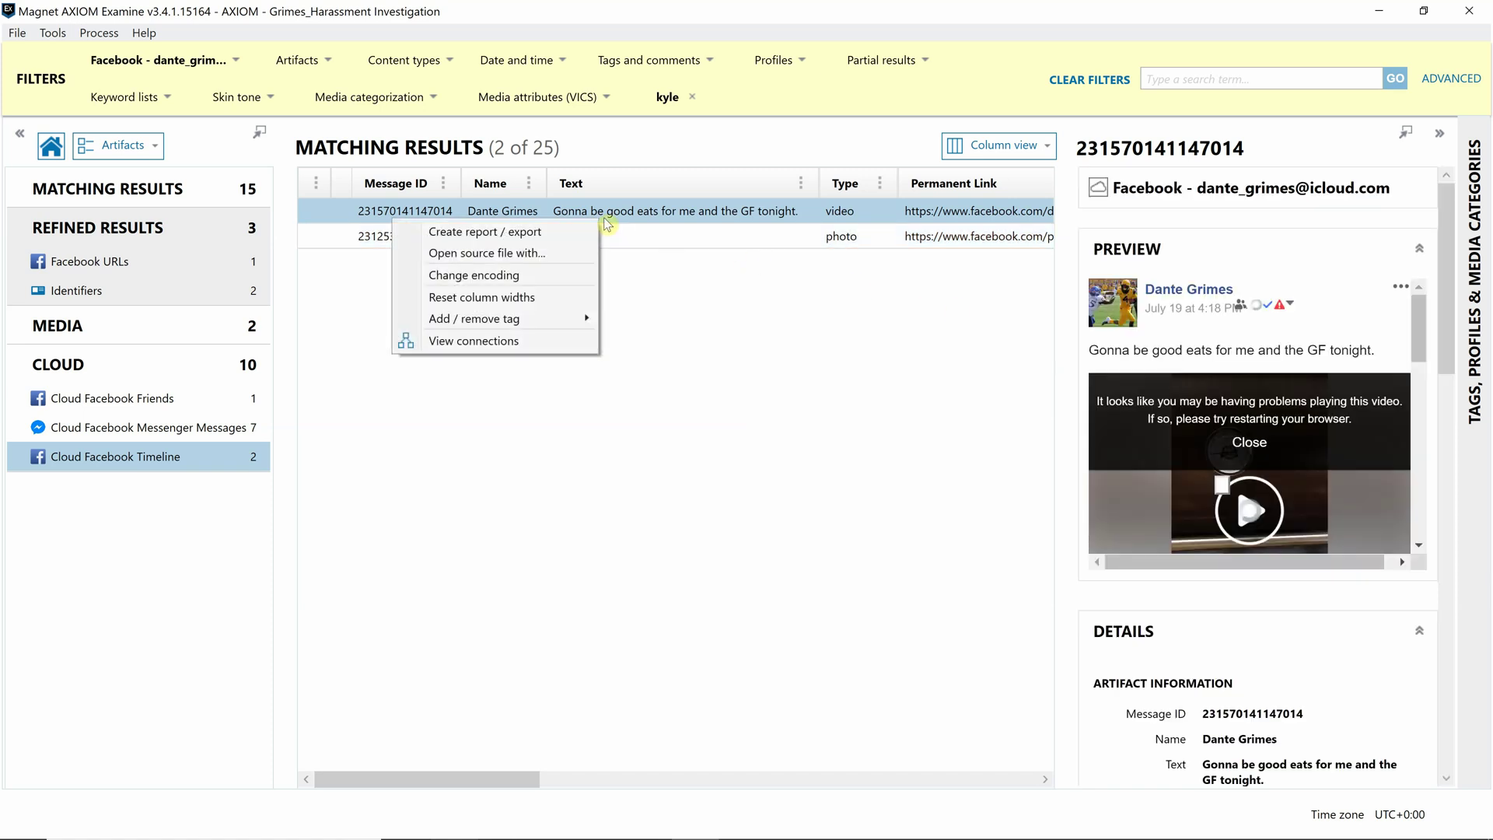
mouse_move(550, 323)
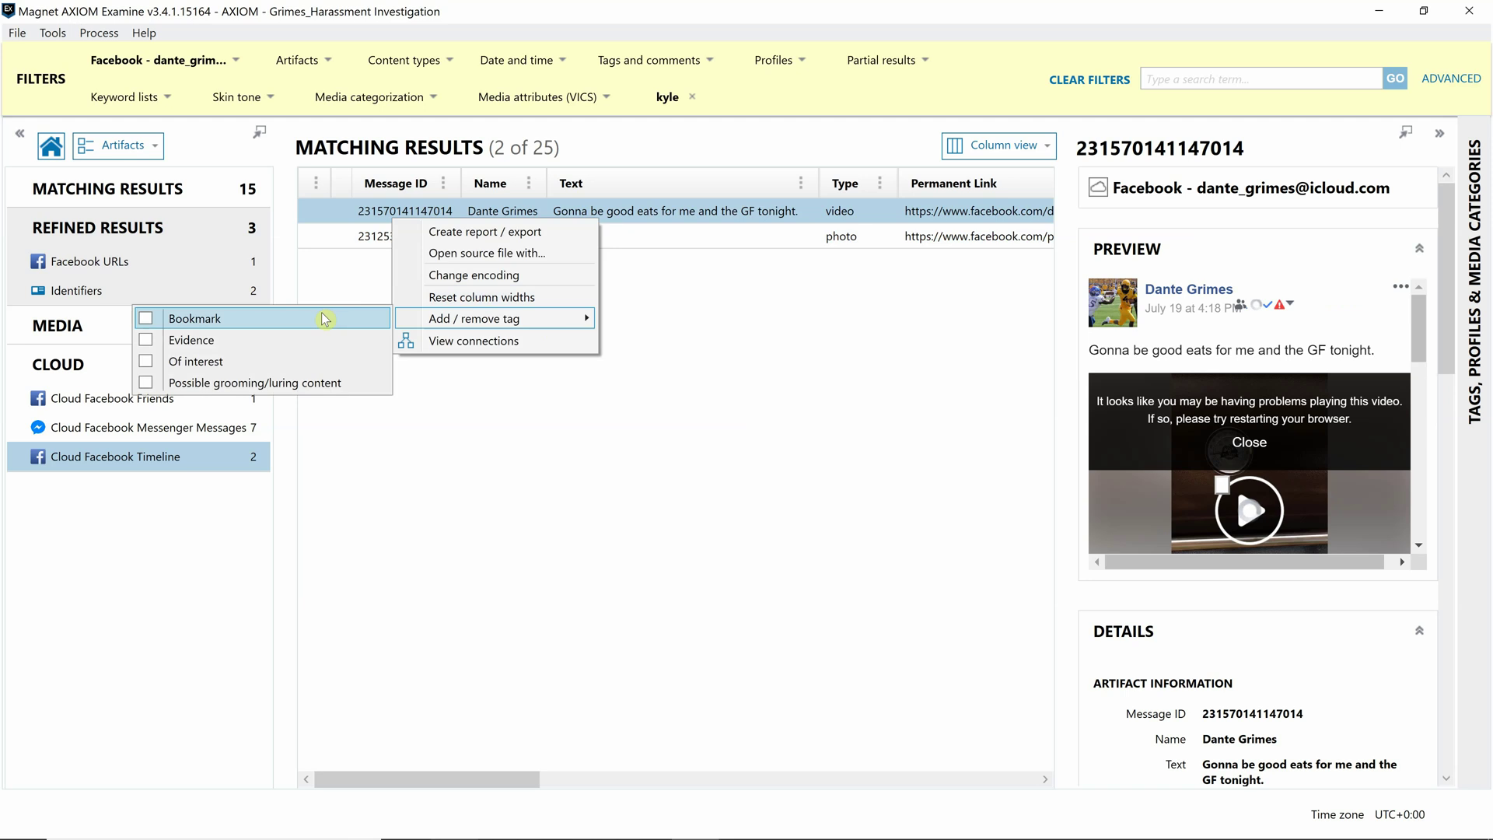
click(328, 315)
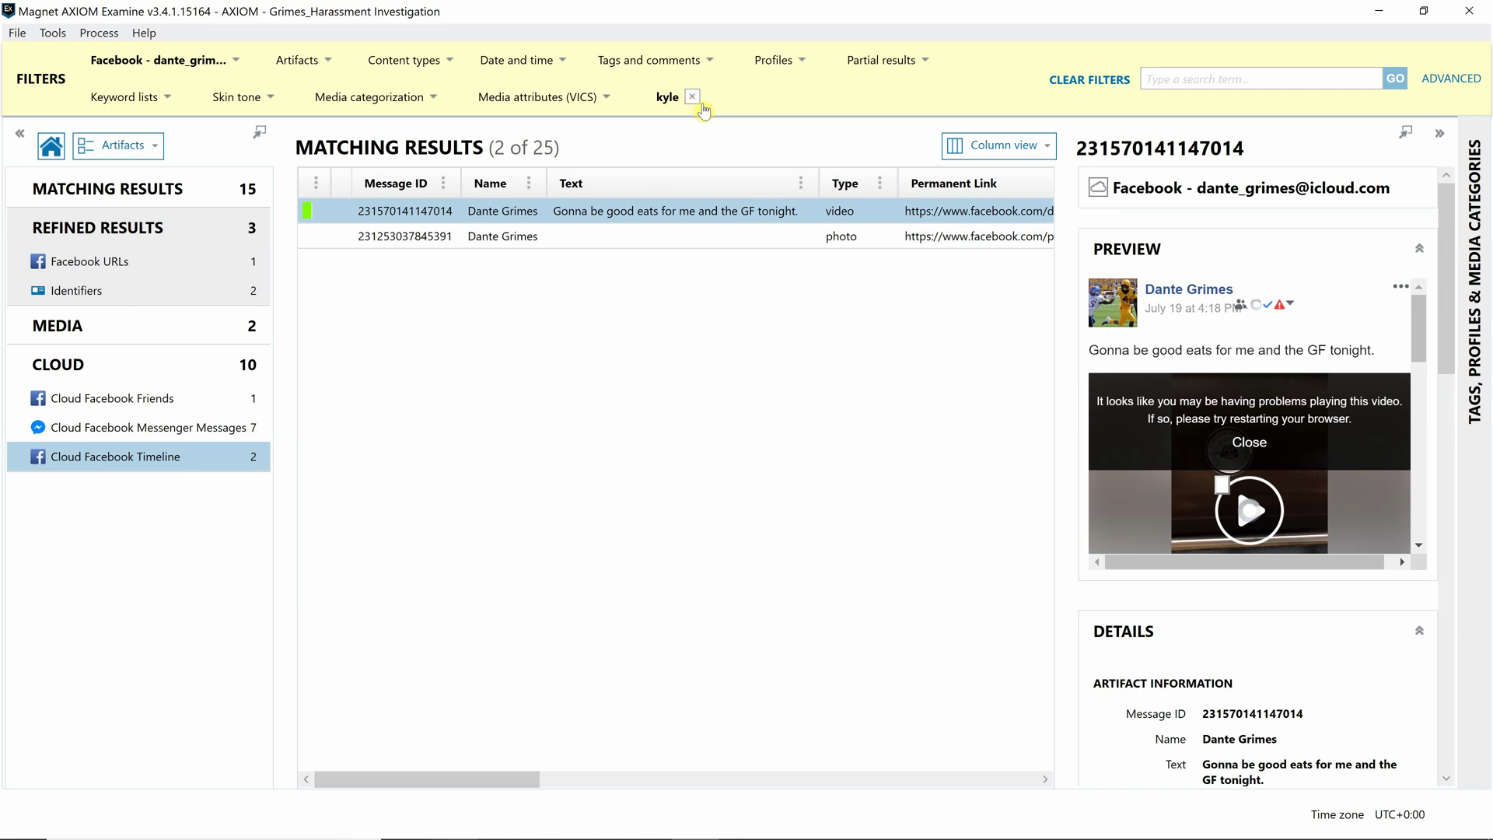
- Clear the name filter and list the 39 artifacts tagged Possible grooming/luring content
click(698, 101)
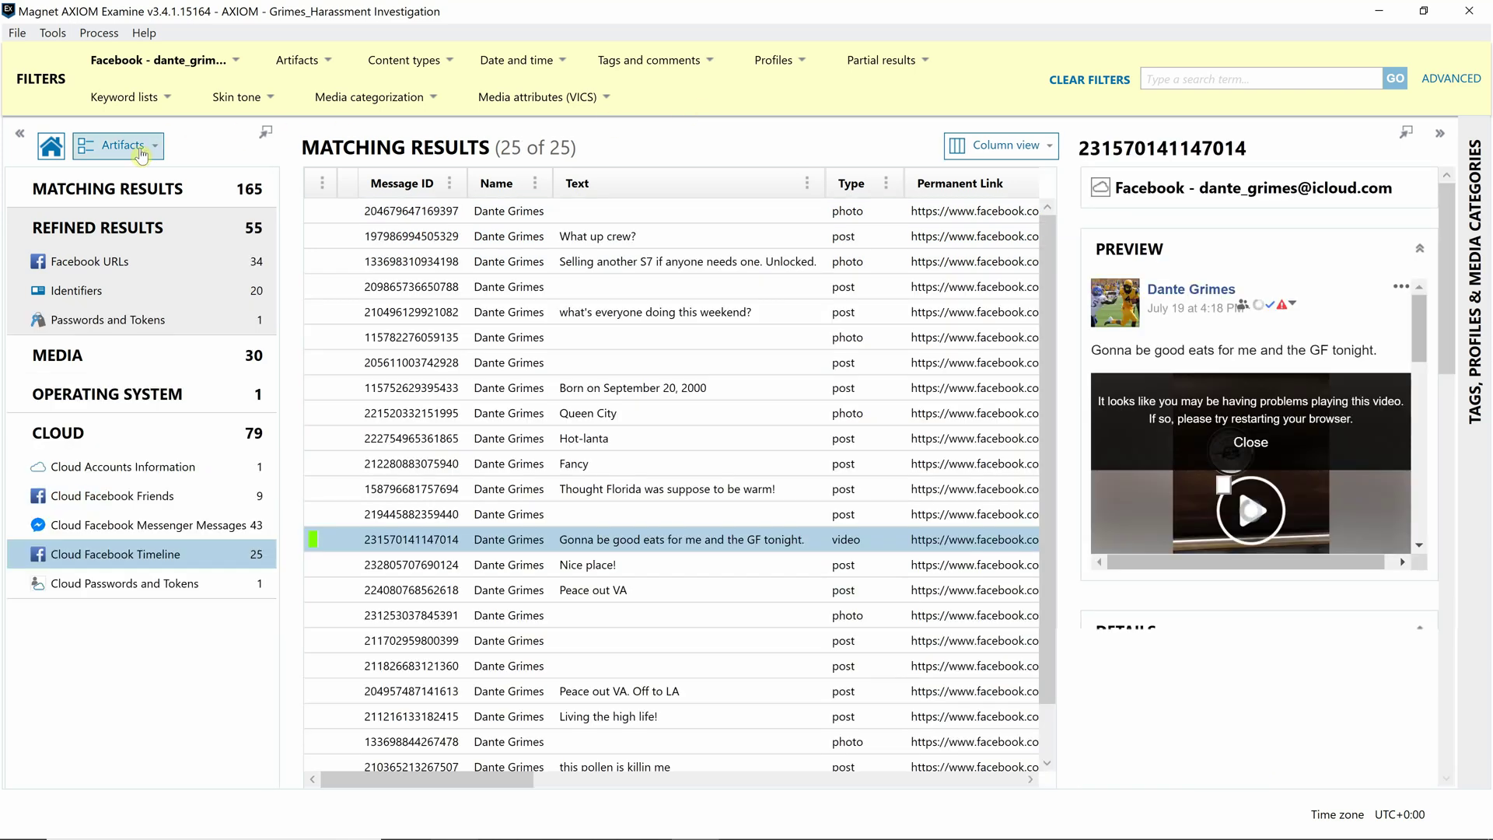
click(52, 147)
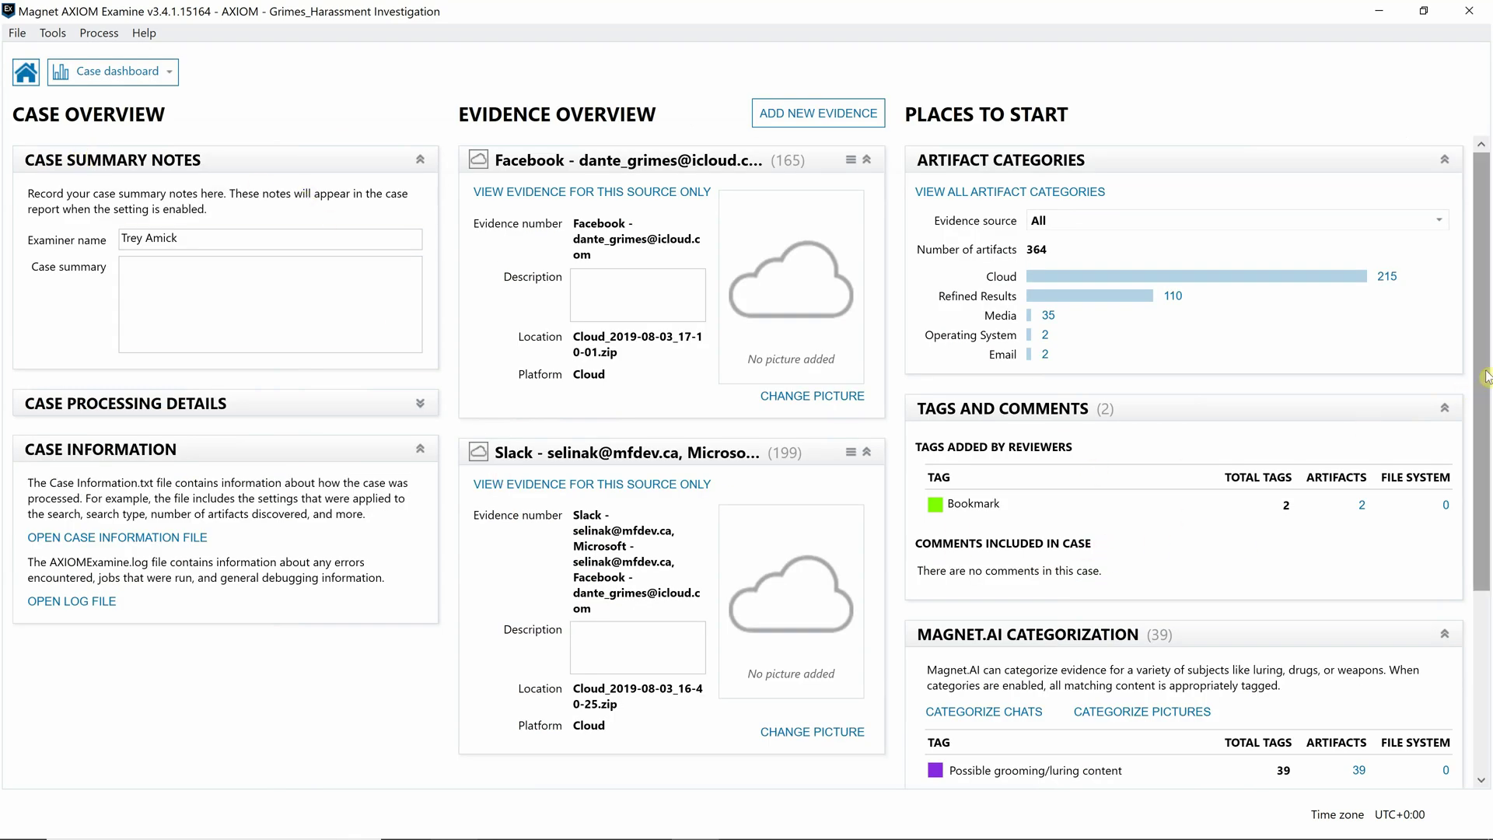
drag(1482, 385, 1486, 528)
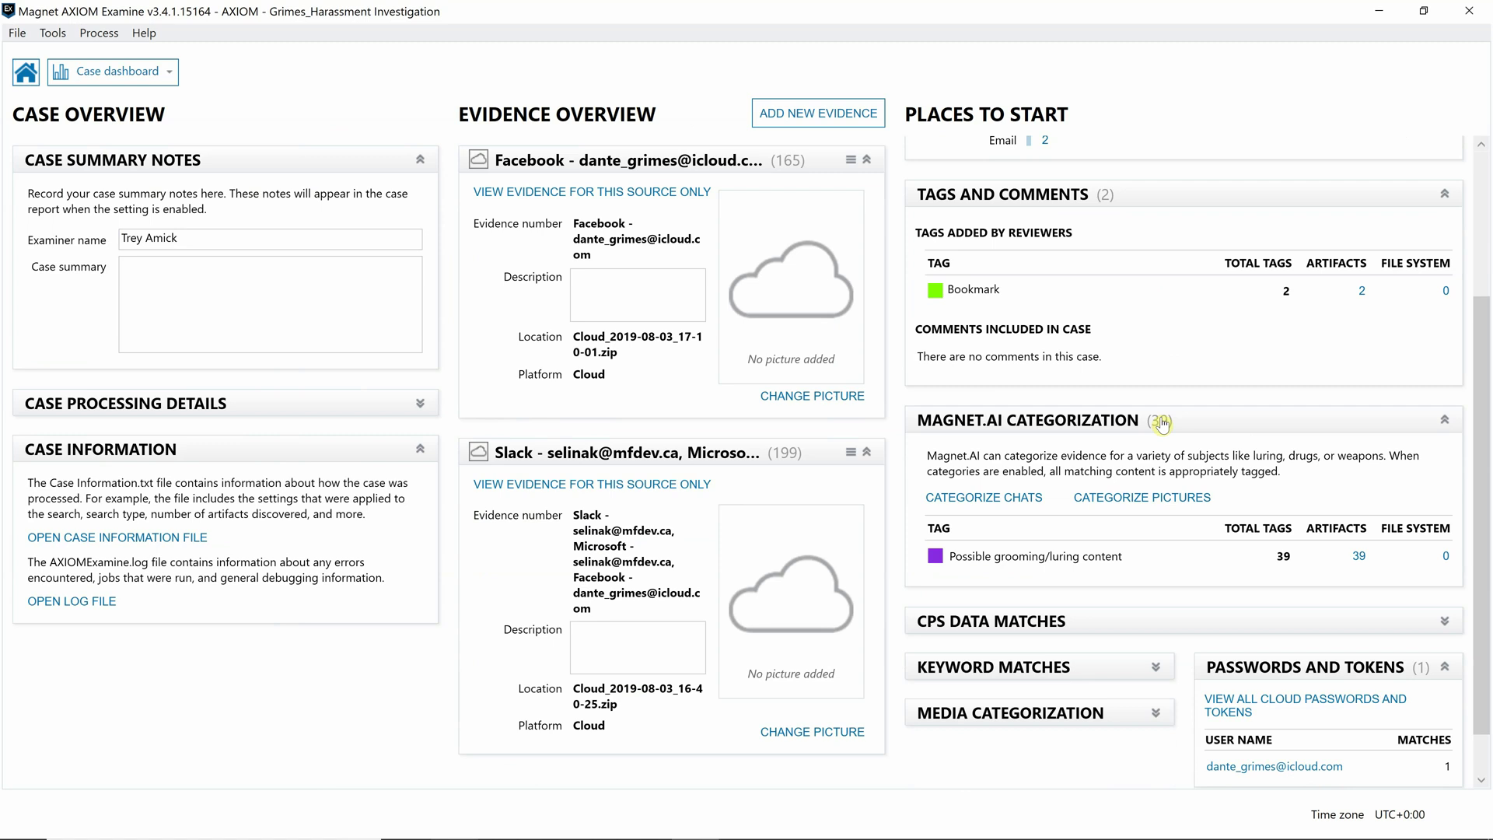
click(1358, 557)
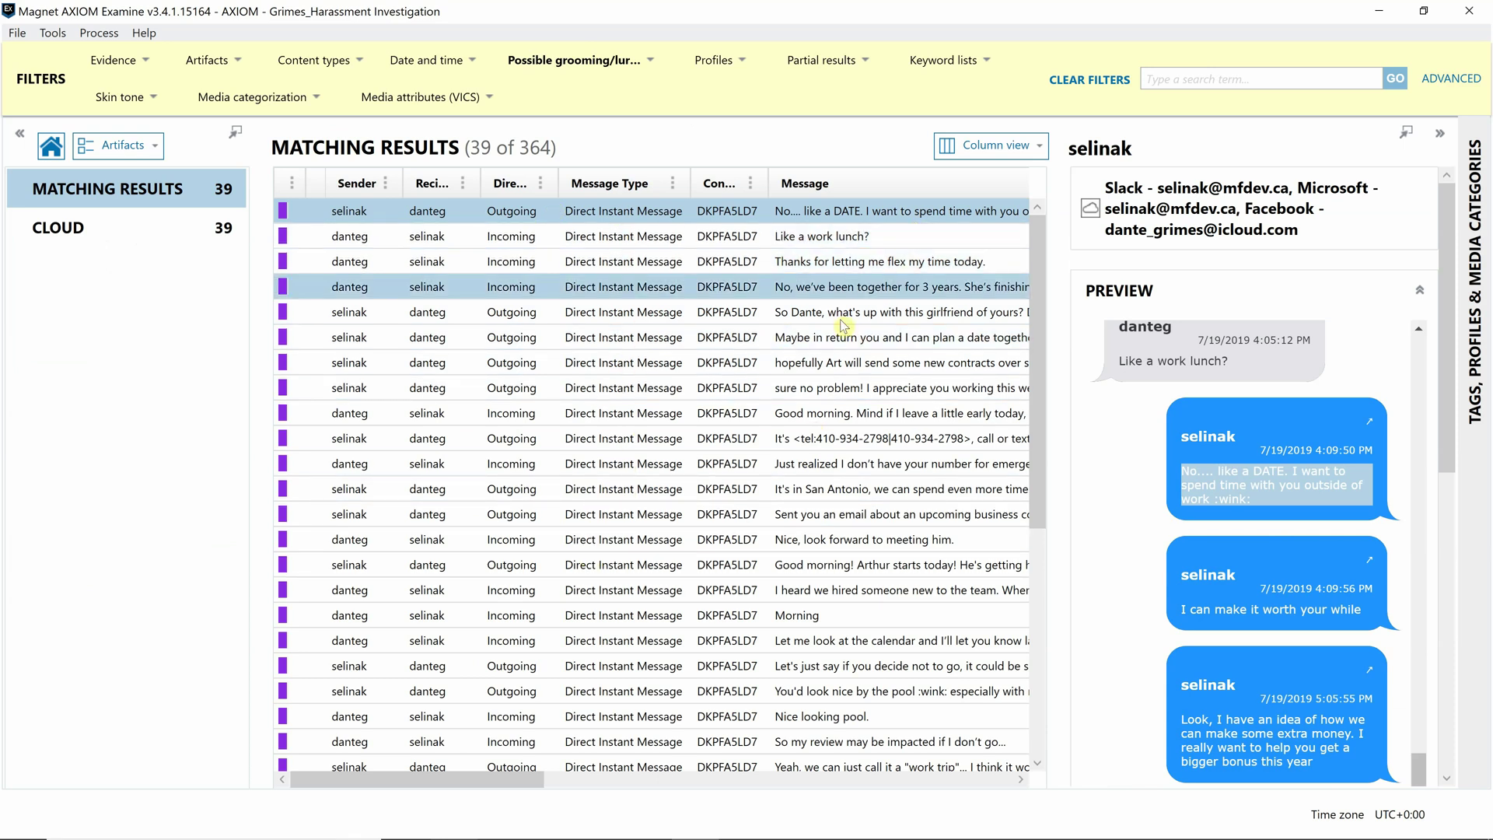
- Switch to Conversation view and expand the flagged Slack conversation into its individual messages
click(1004, 147)
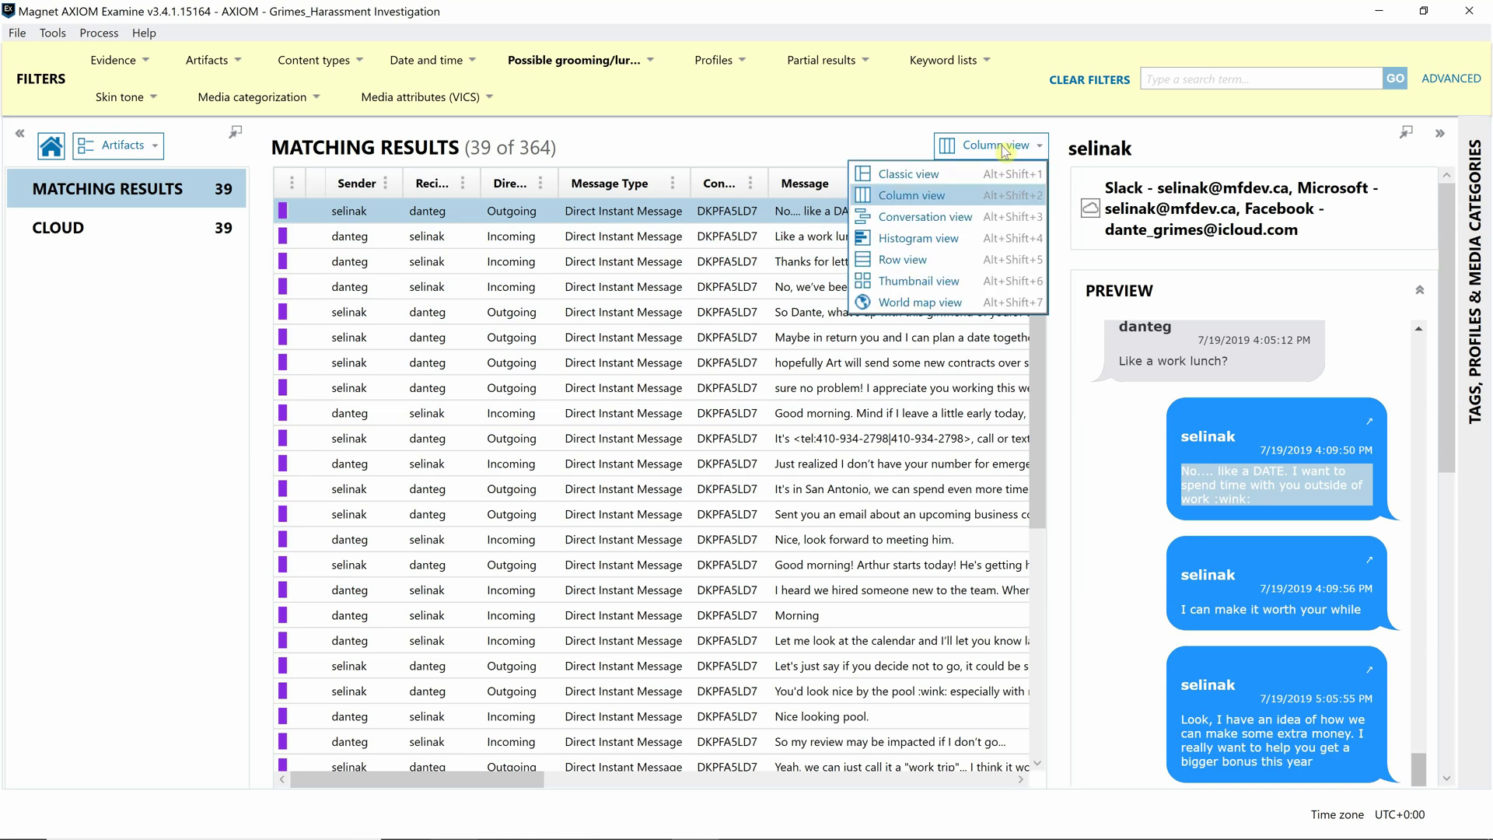
click(948, 220)
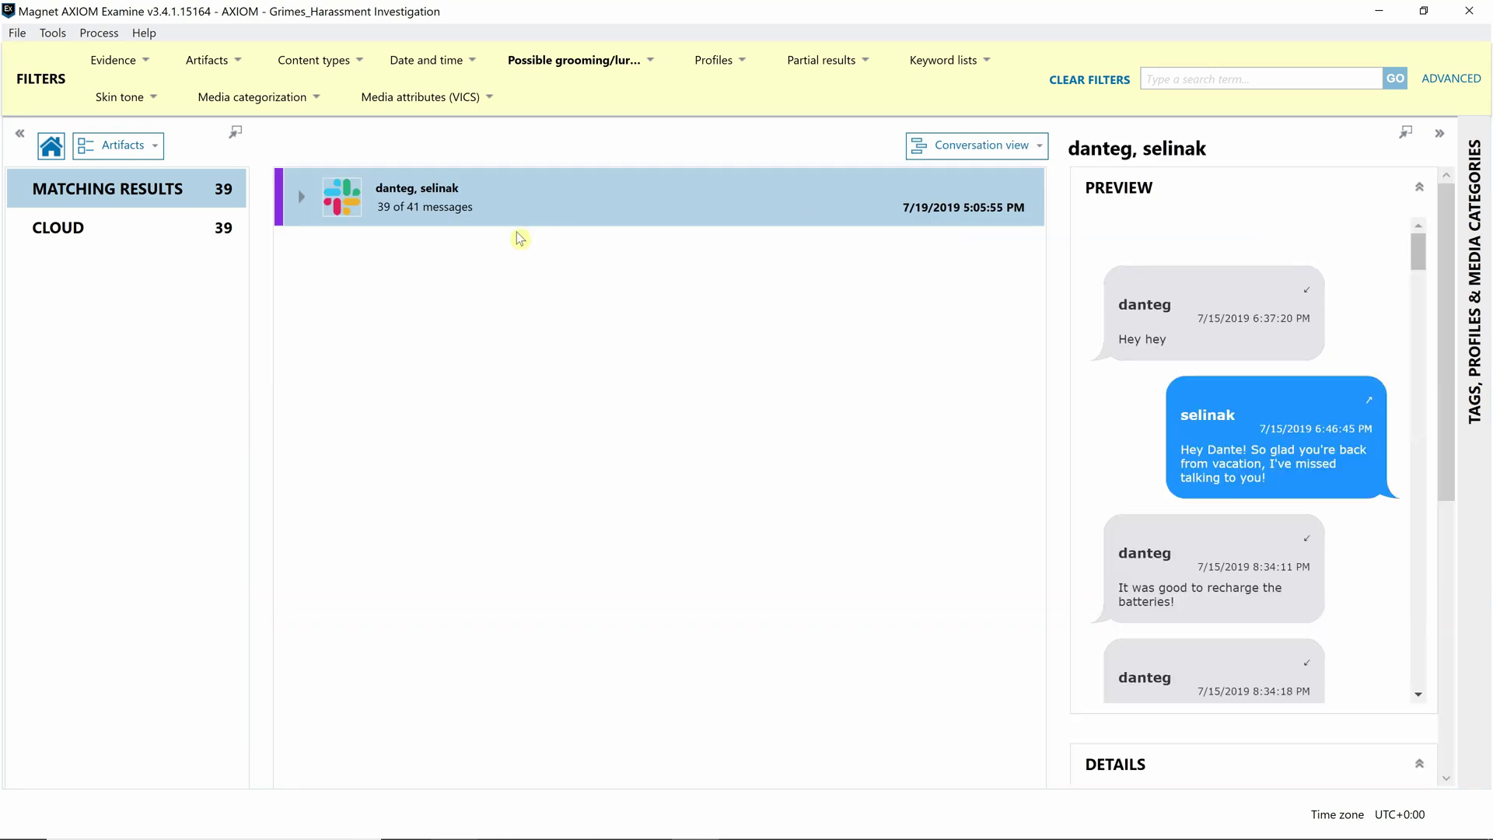
click(302, 199)
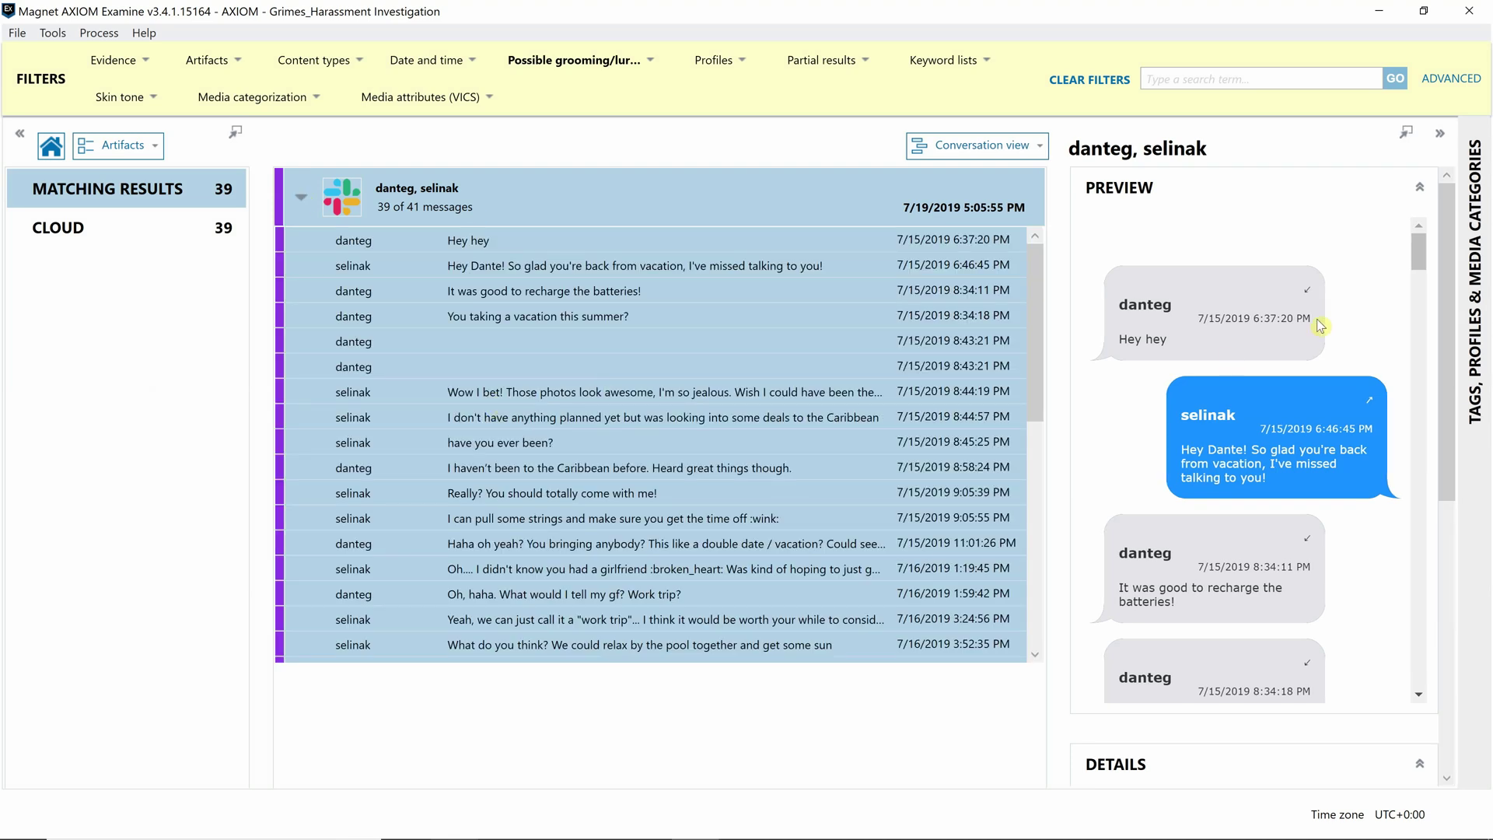
drag(1420, 254, 1418, 247)
drag(1420, 251, 1408, 329)
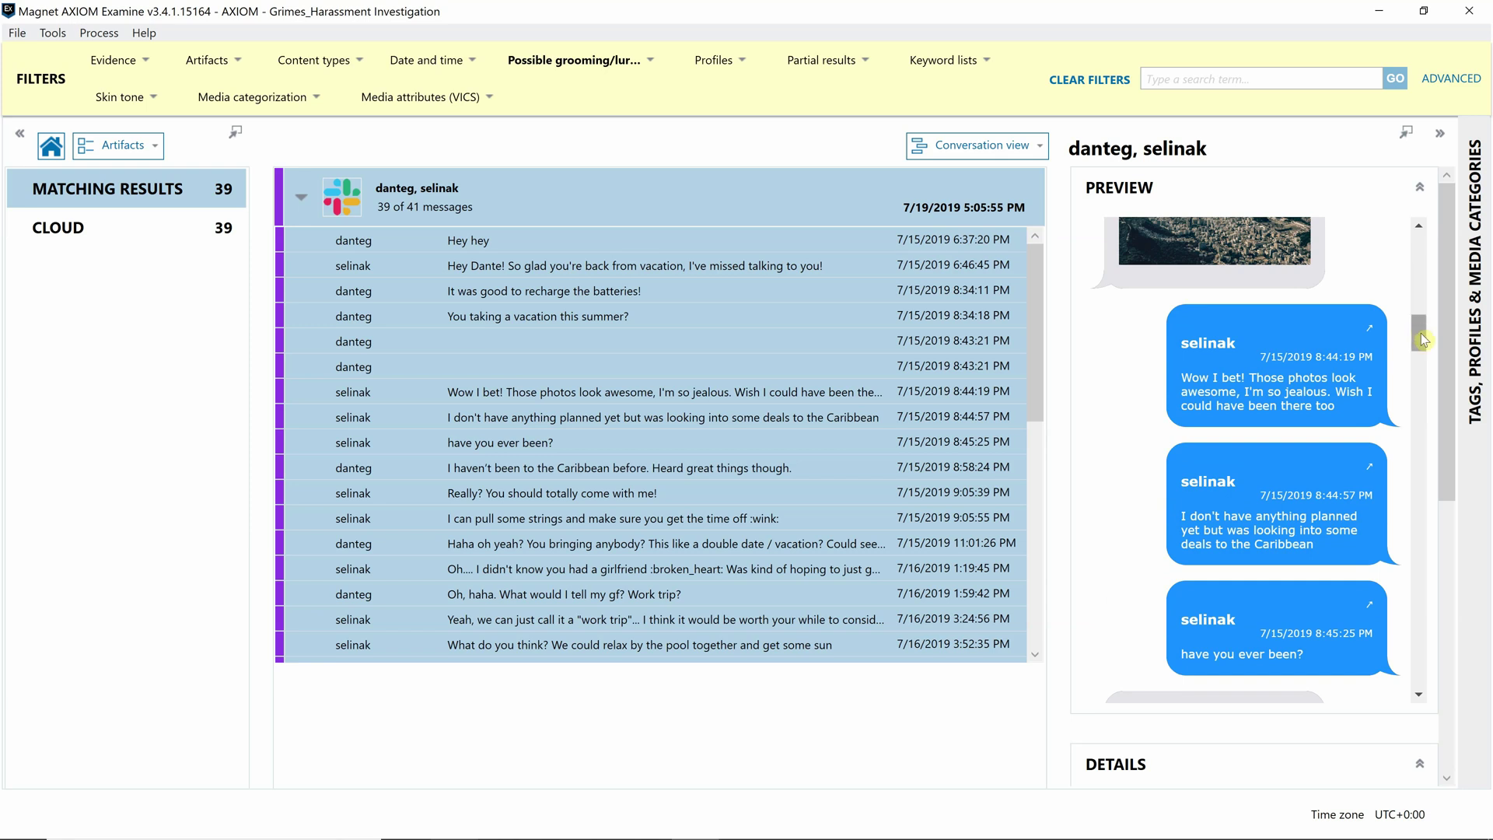
- Read through the conversation preview, highlighting the invitation message and selecting several messages
scroll(1422, 336, down, 5)
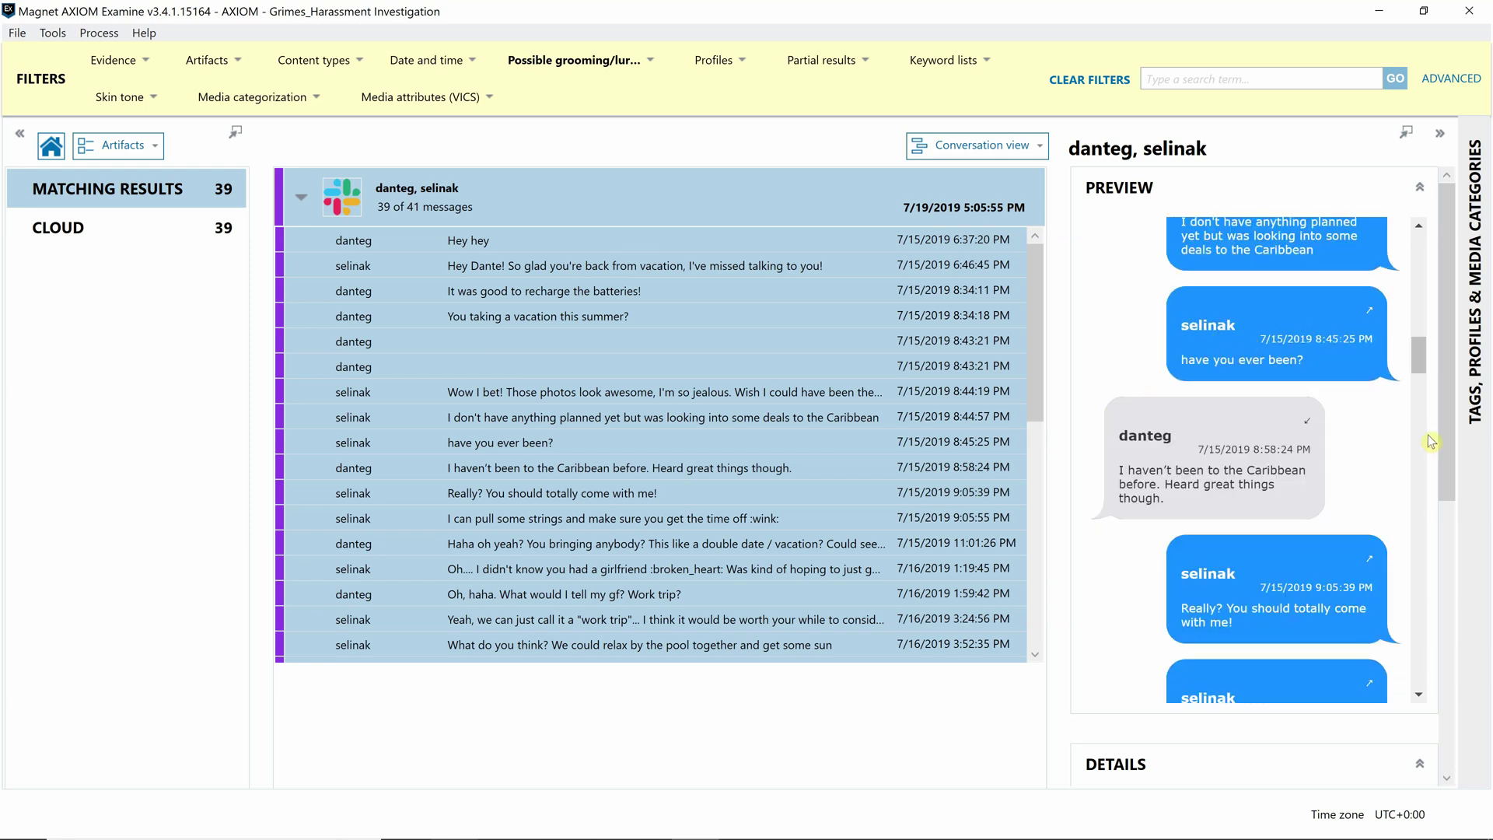
drag(1421, 365, 1422, 382)
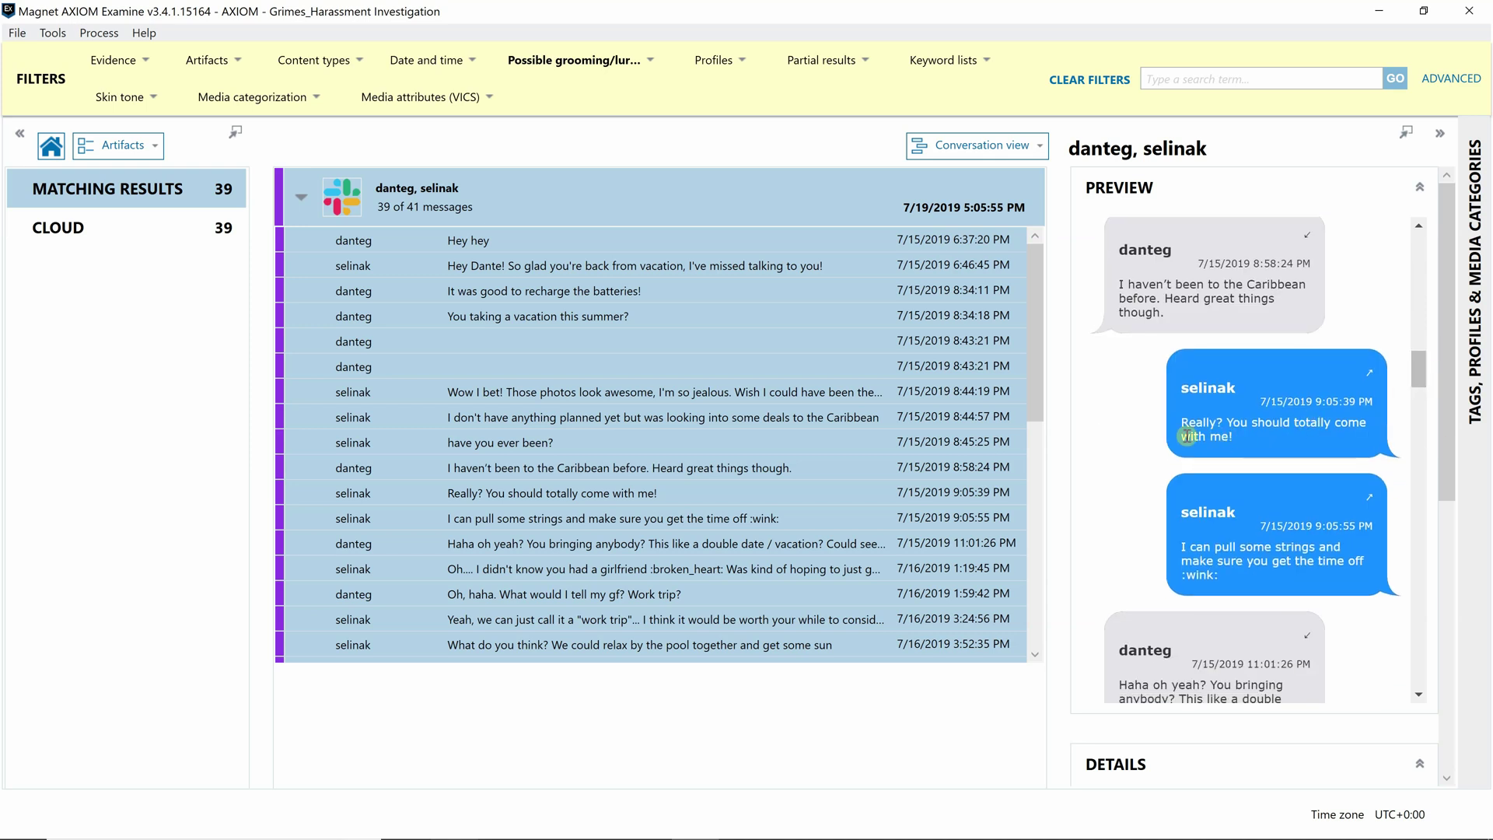
drag(1181, 423, 1257, 432)
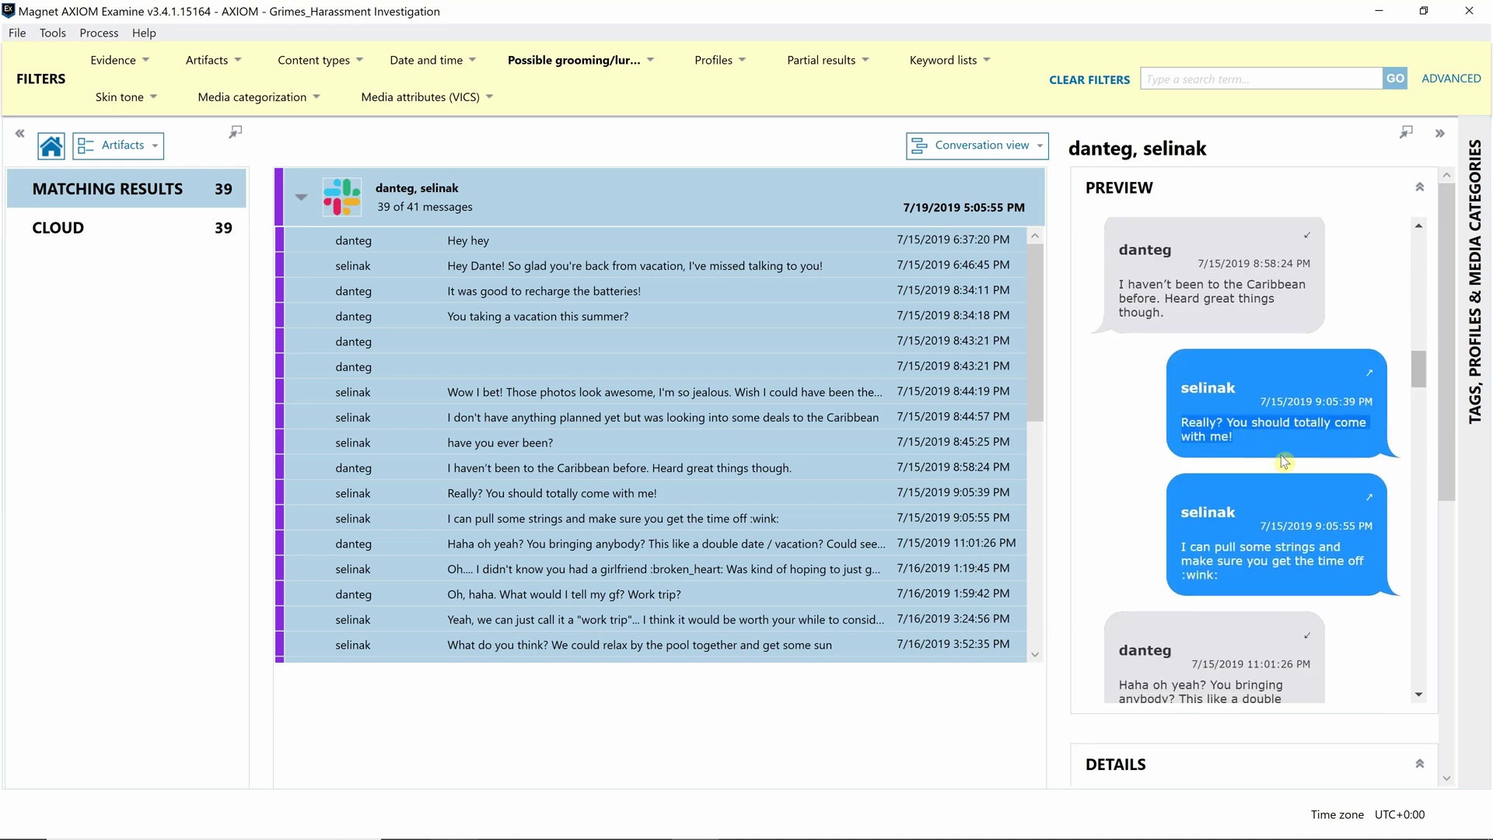
drag(1175, 545, 1279, 560)
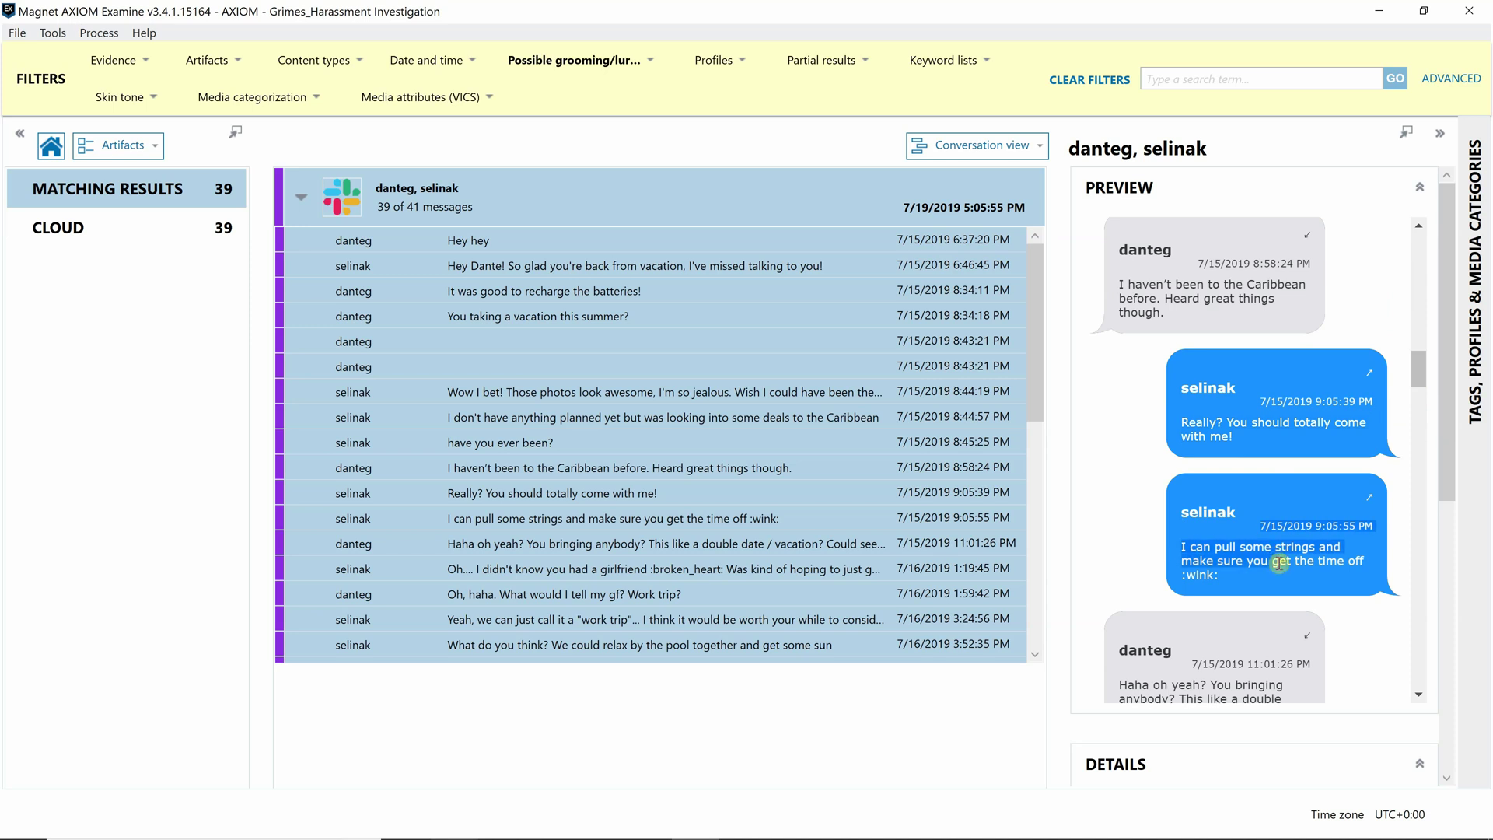
drag(1421, 377, 1421, 398)
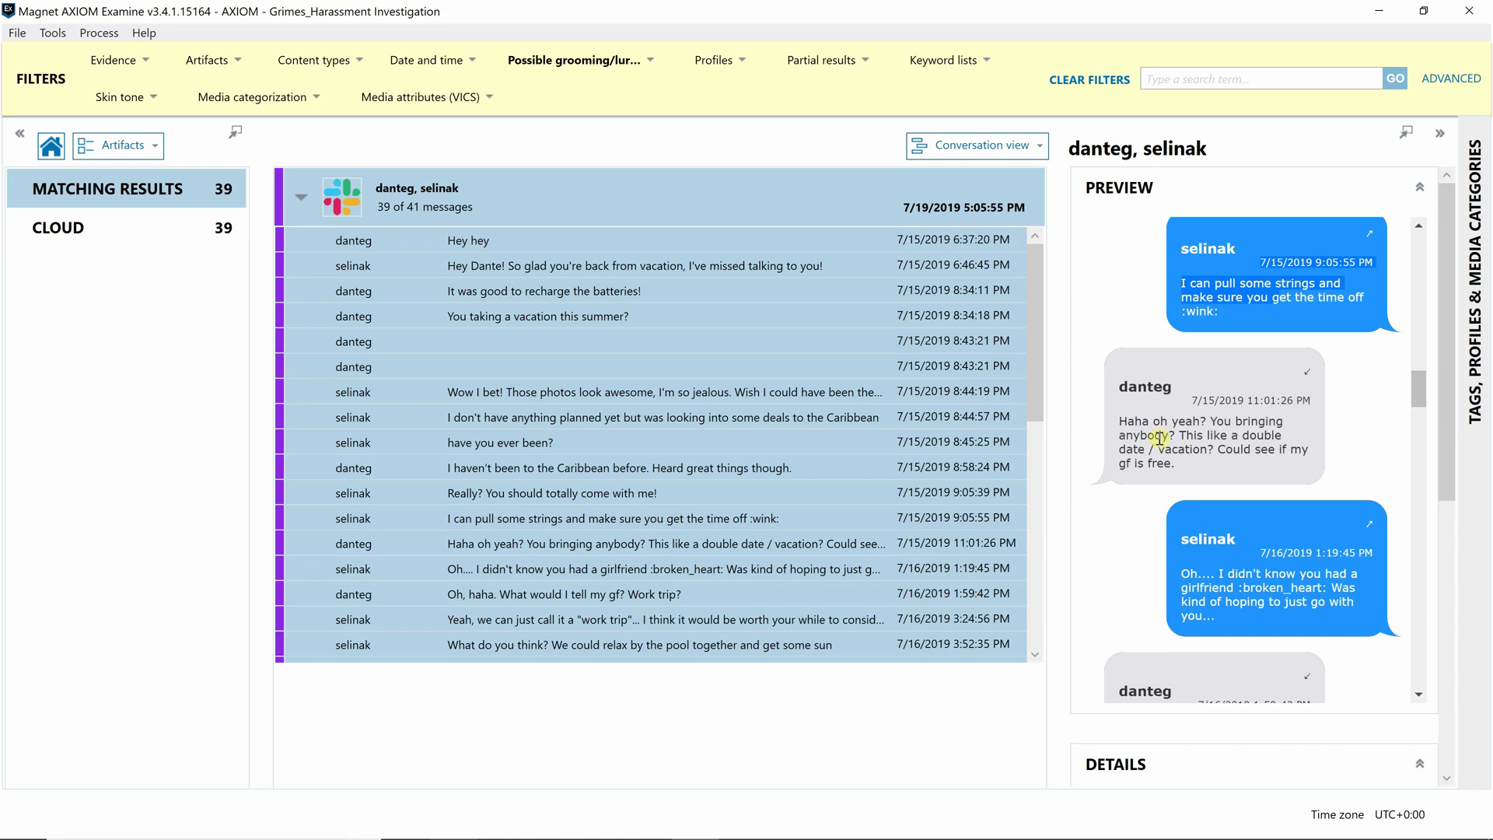
drag(1418, 397, 1420, 402)
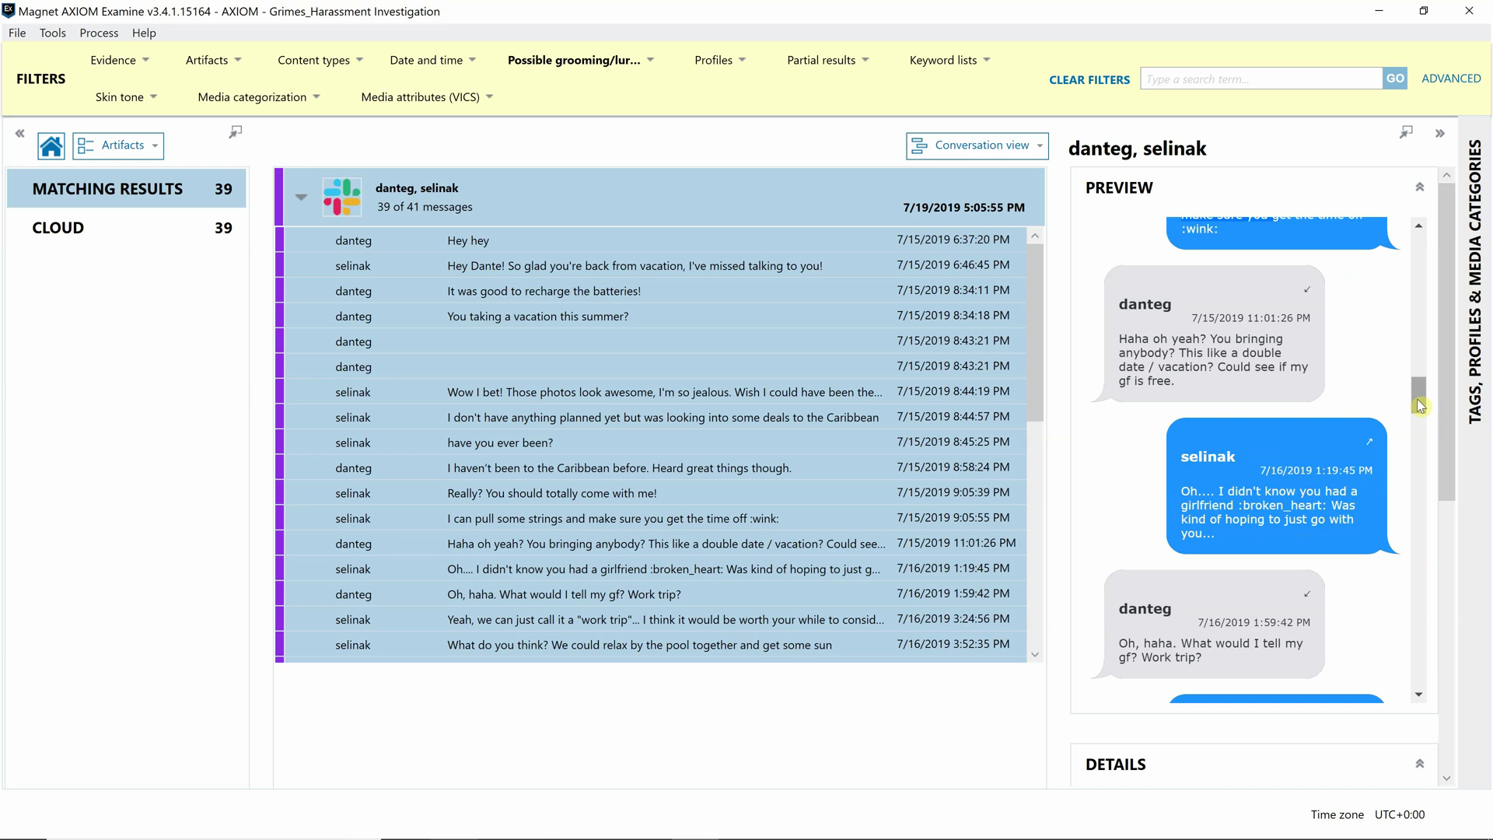
drag(1419, 404, 1421, 449)
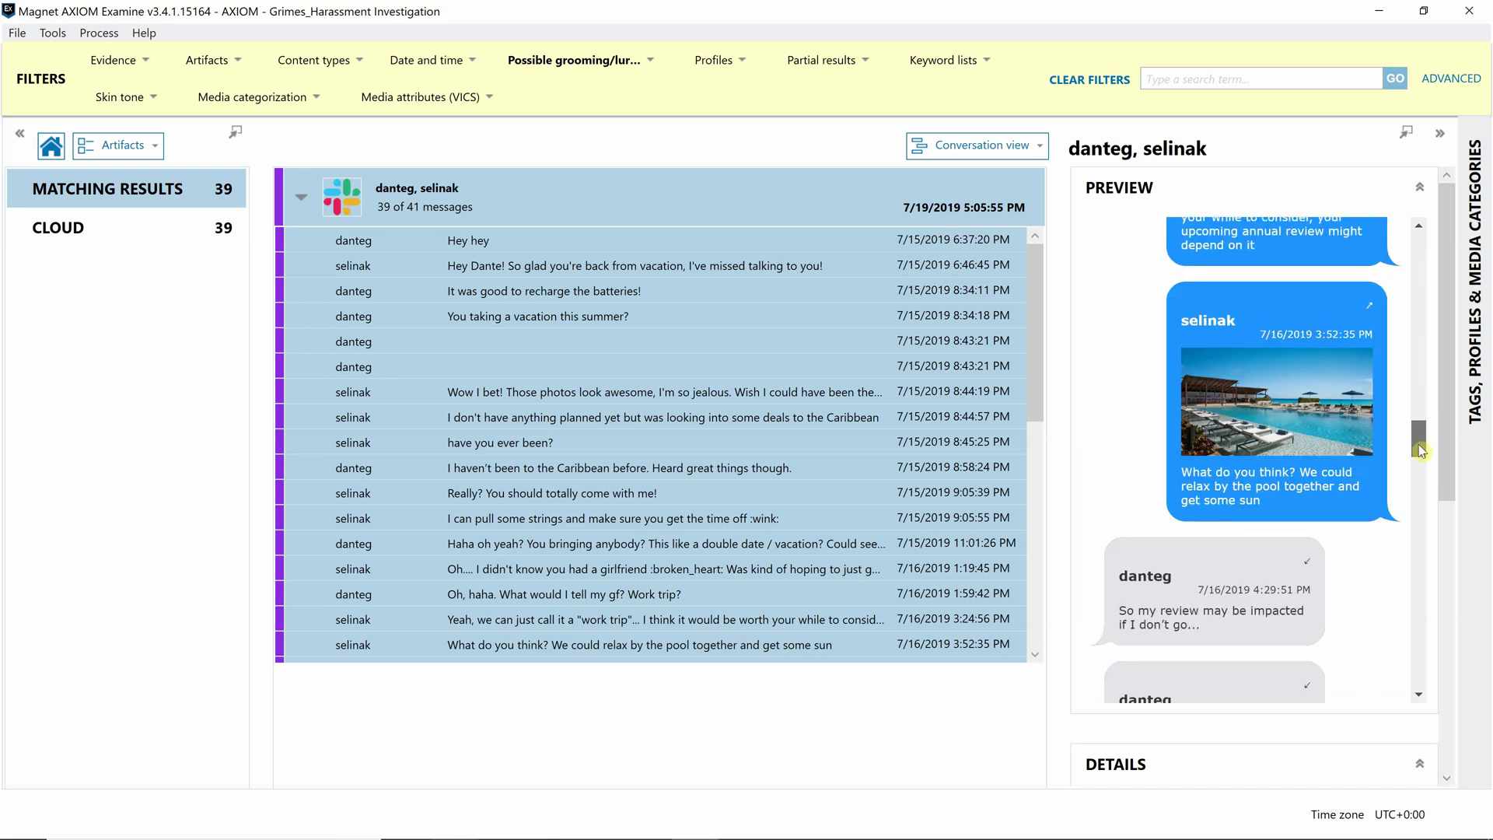
drag(1421, 449, 1416, 539)
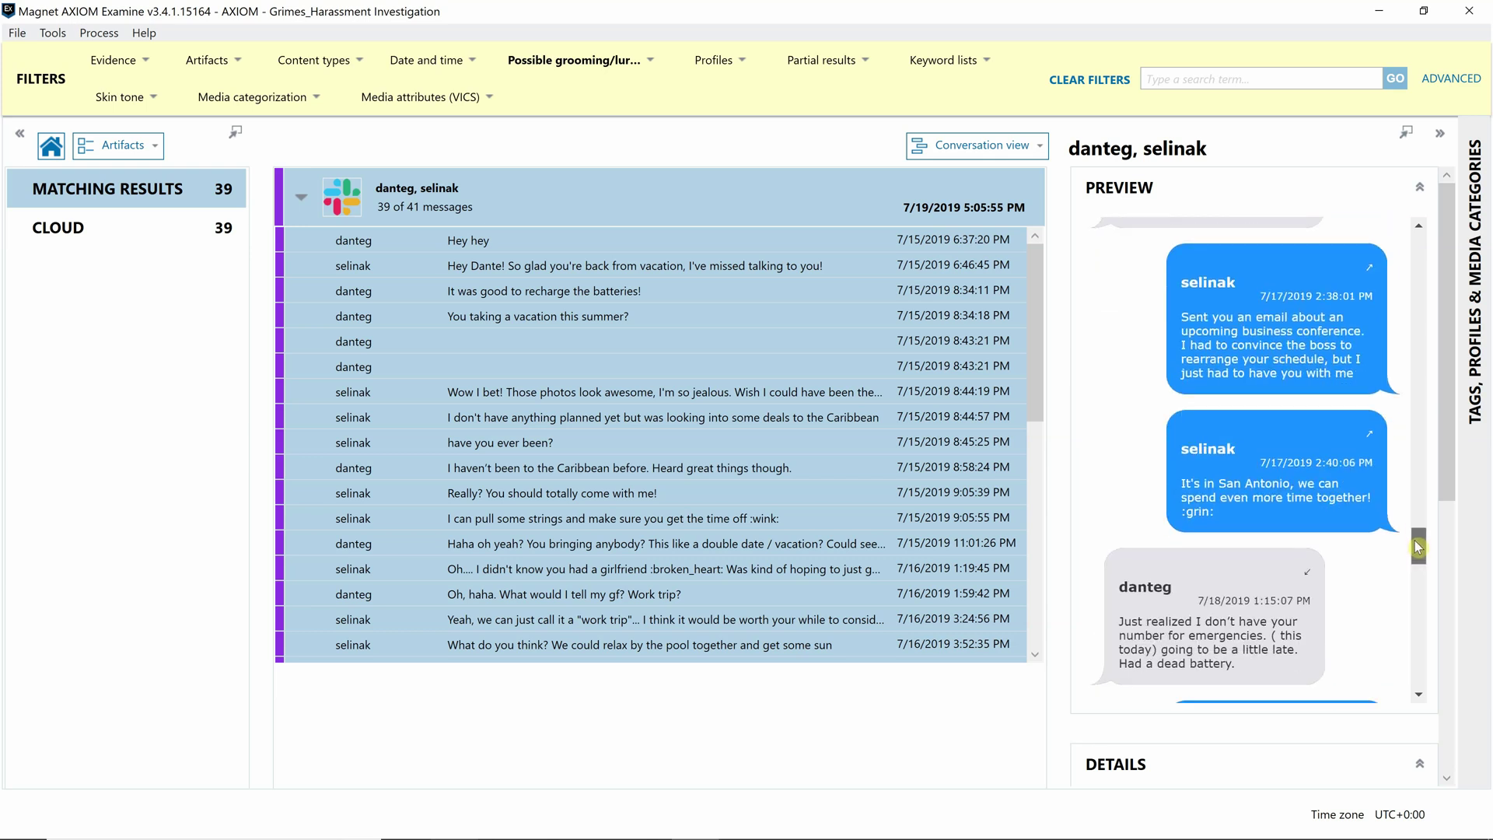
click(1288, 461)
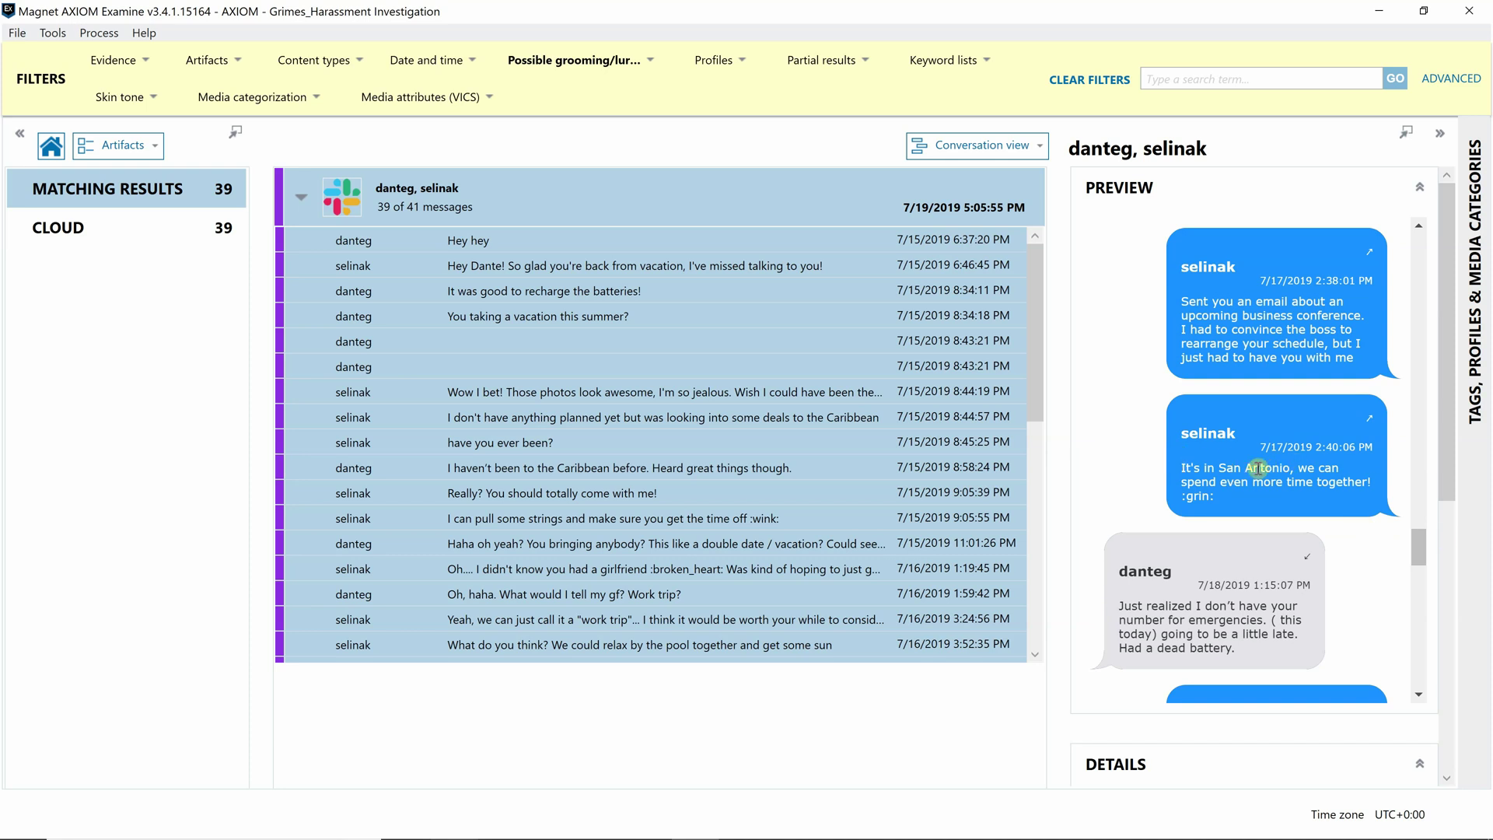
drag(1415, 537, 1375, 599)
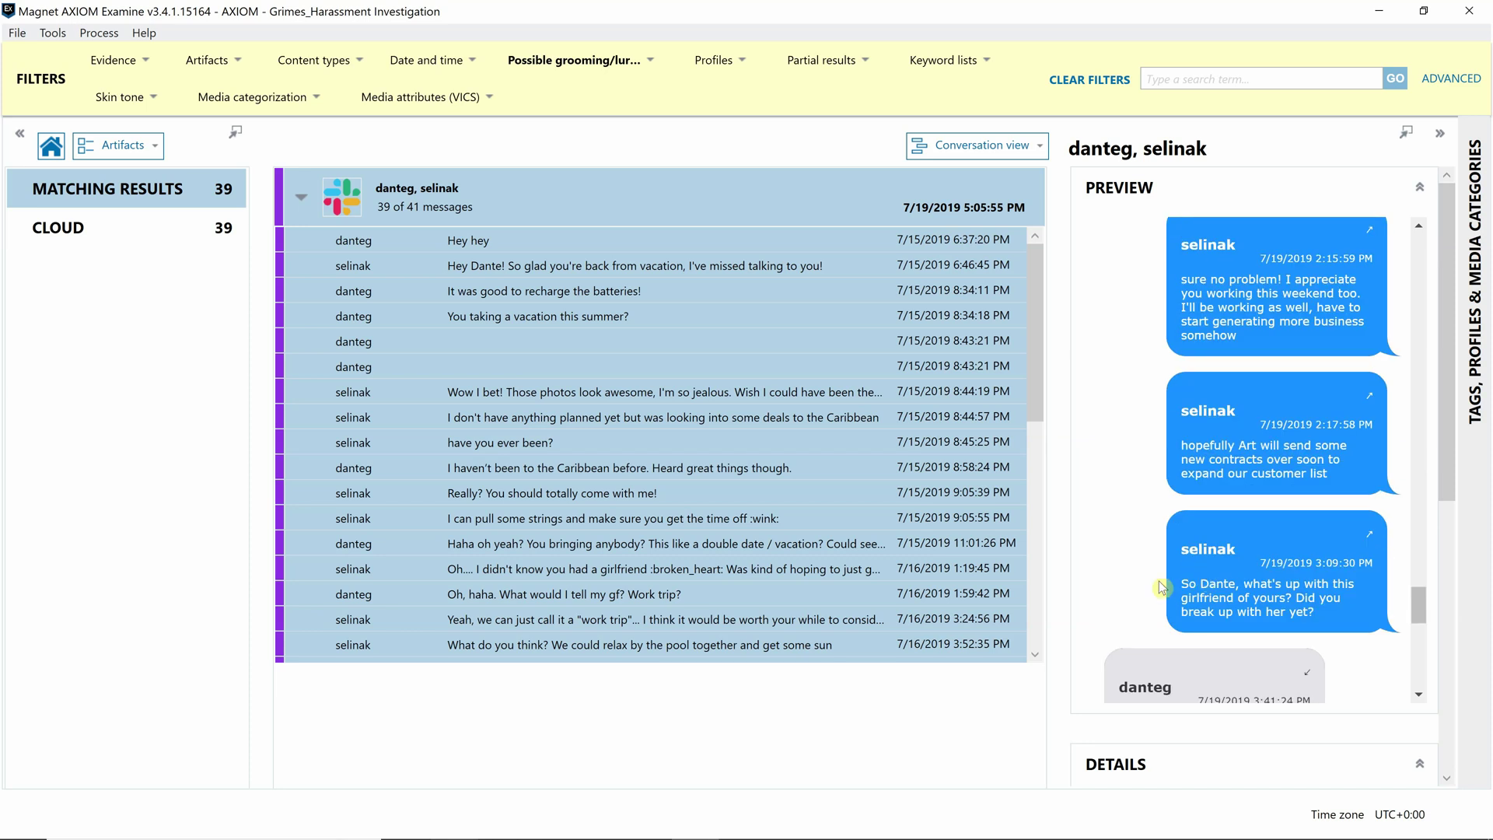
drag(1193, 590, 1409, 327)
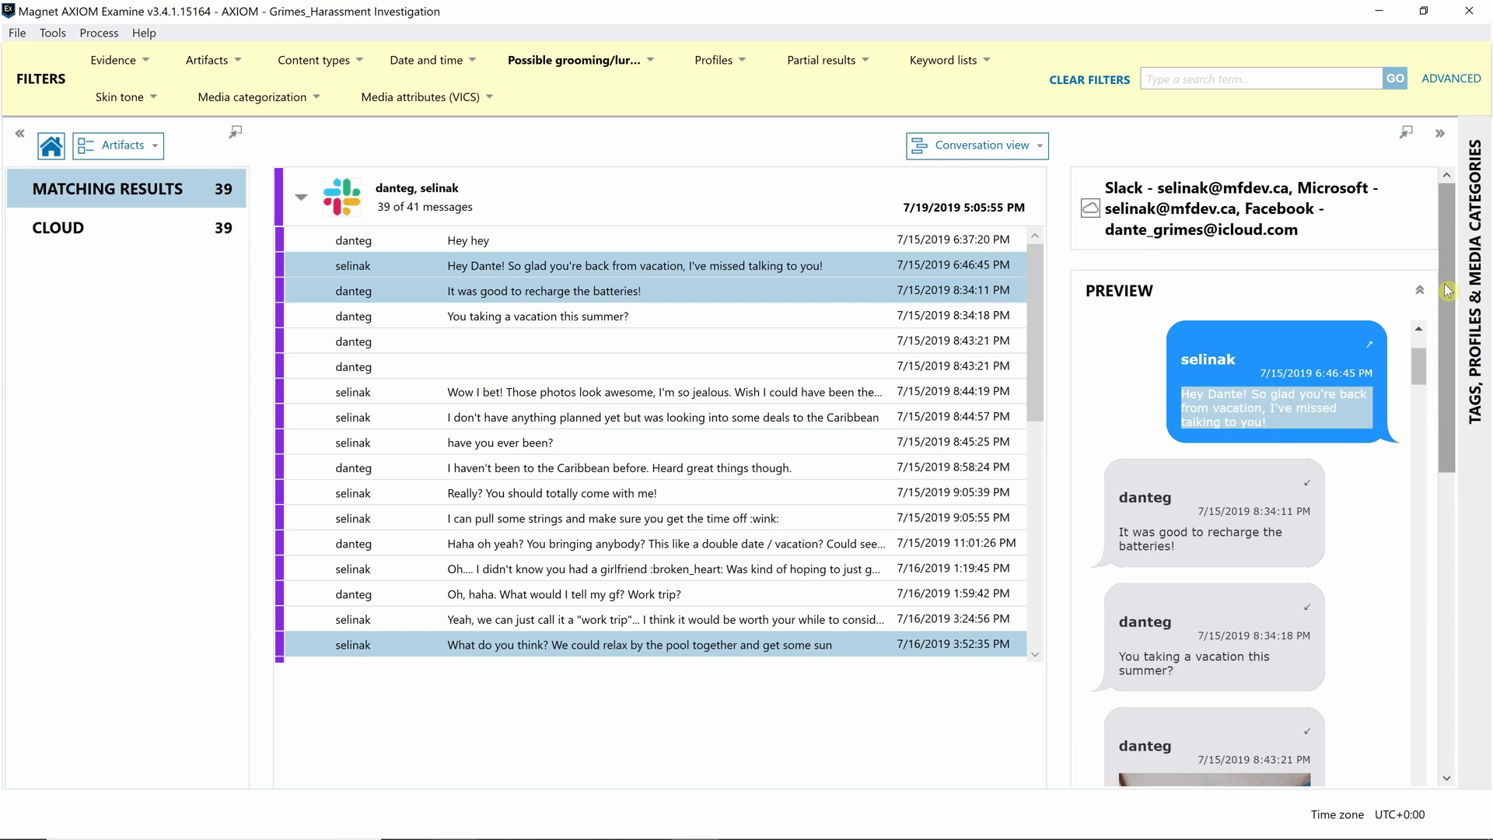
- Add the Bookmark tag to every message in the Slack conversation
click(436, 198)
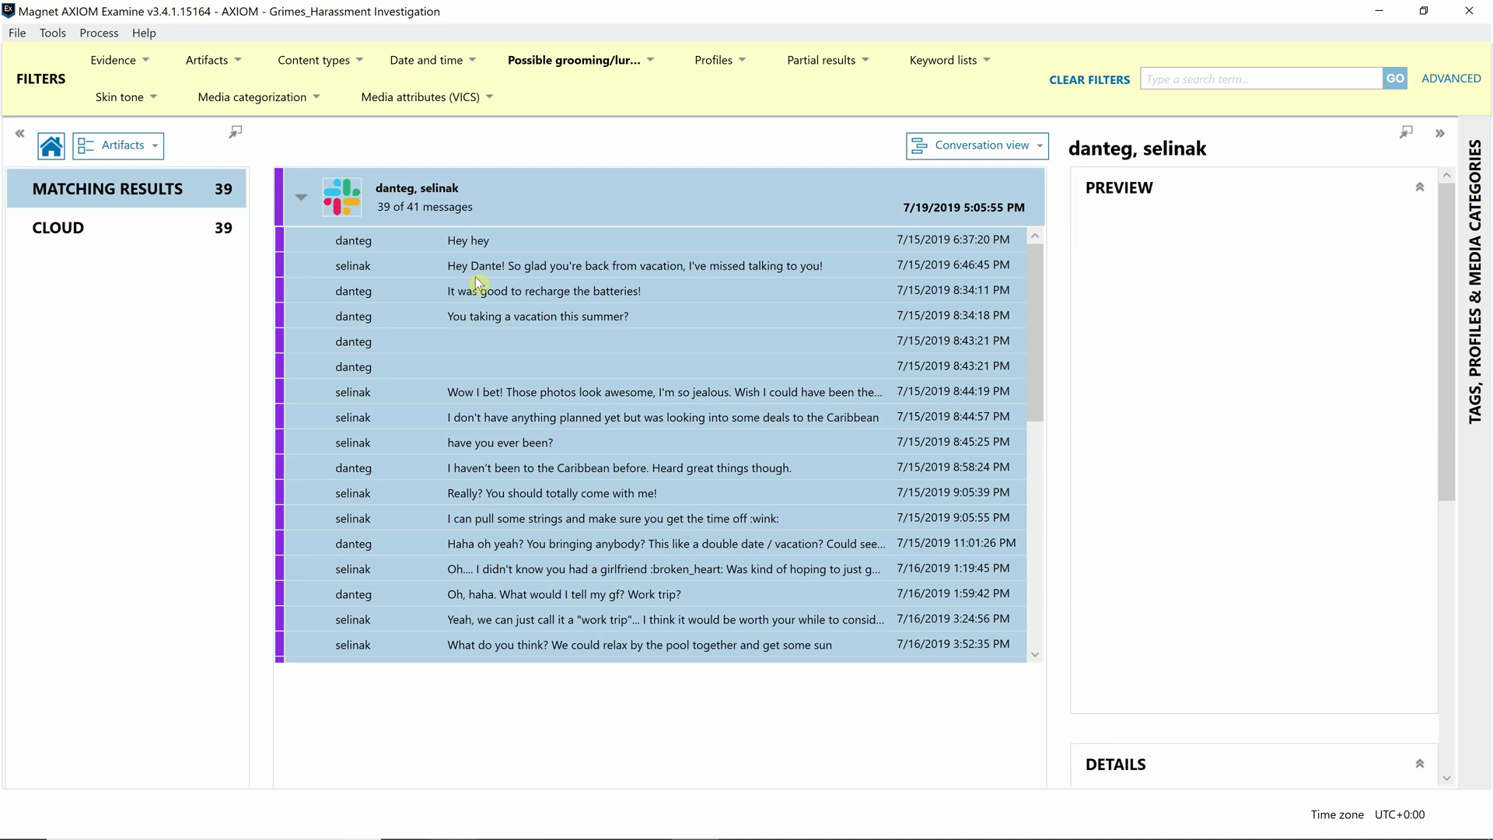
right_click(478, 281)
click(431, 204)
right_click(432, 206)
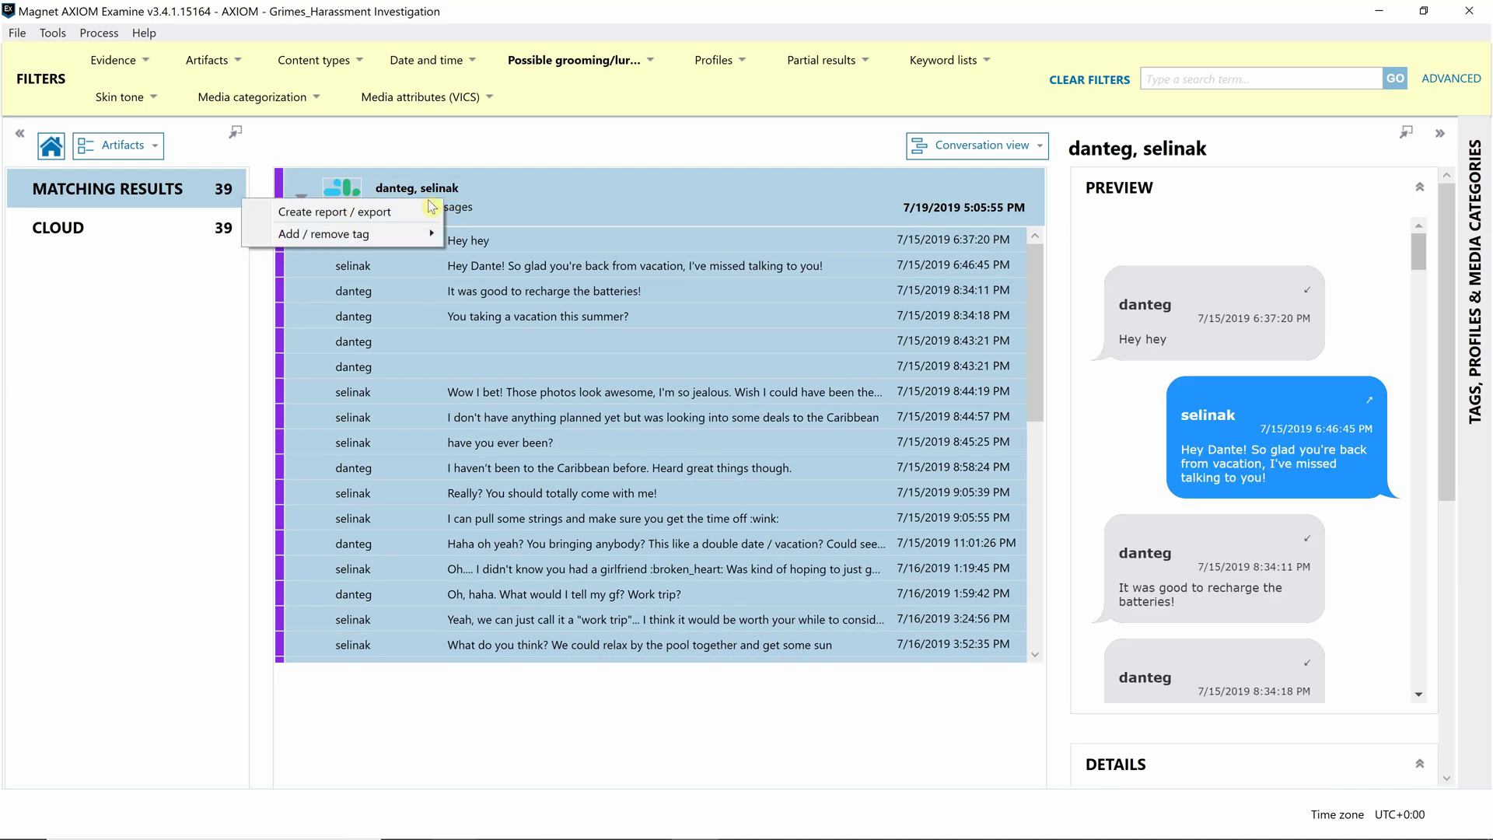
mouse_move(394, 233)
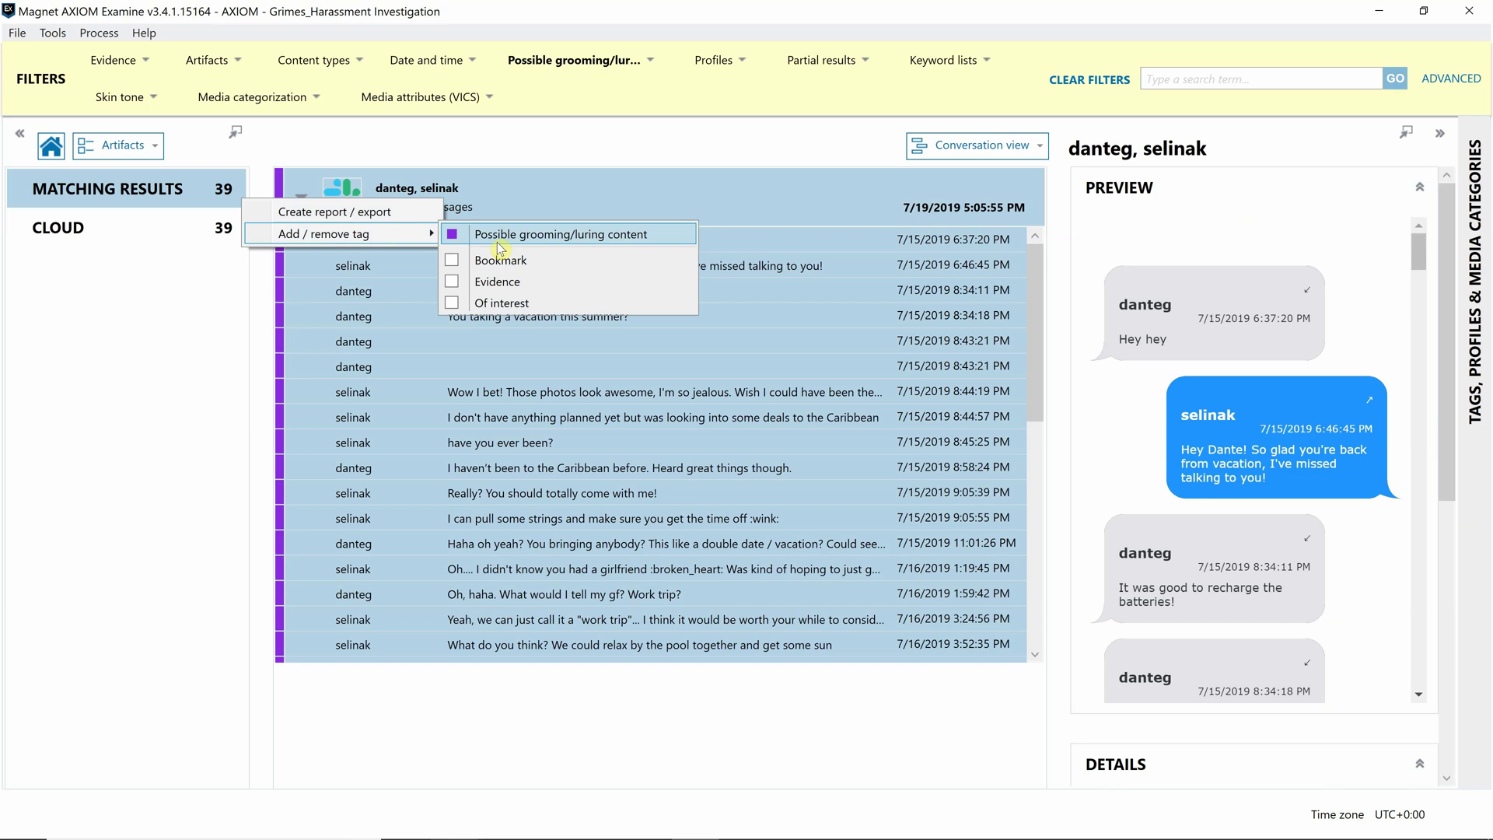
click(453, 265)
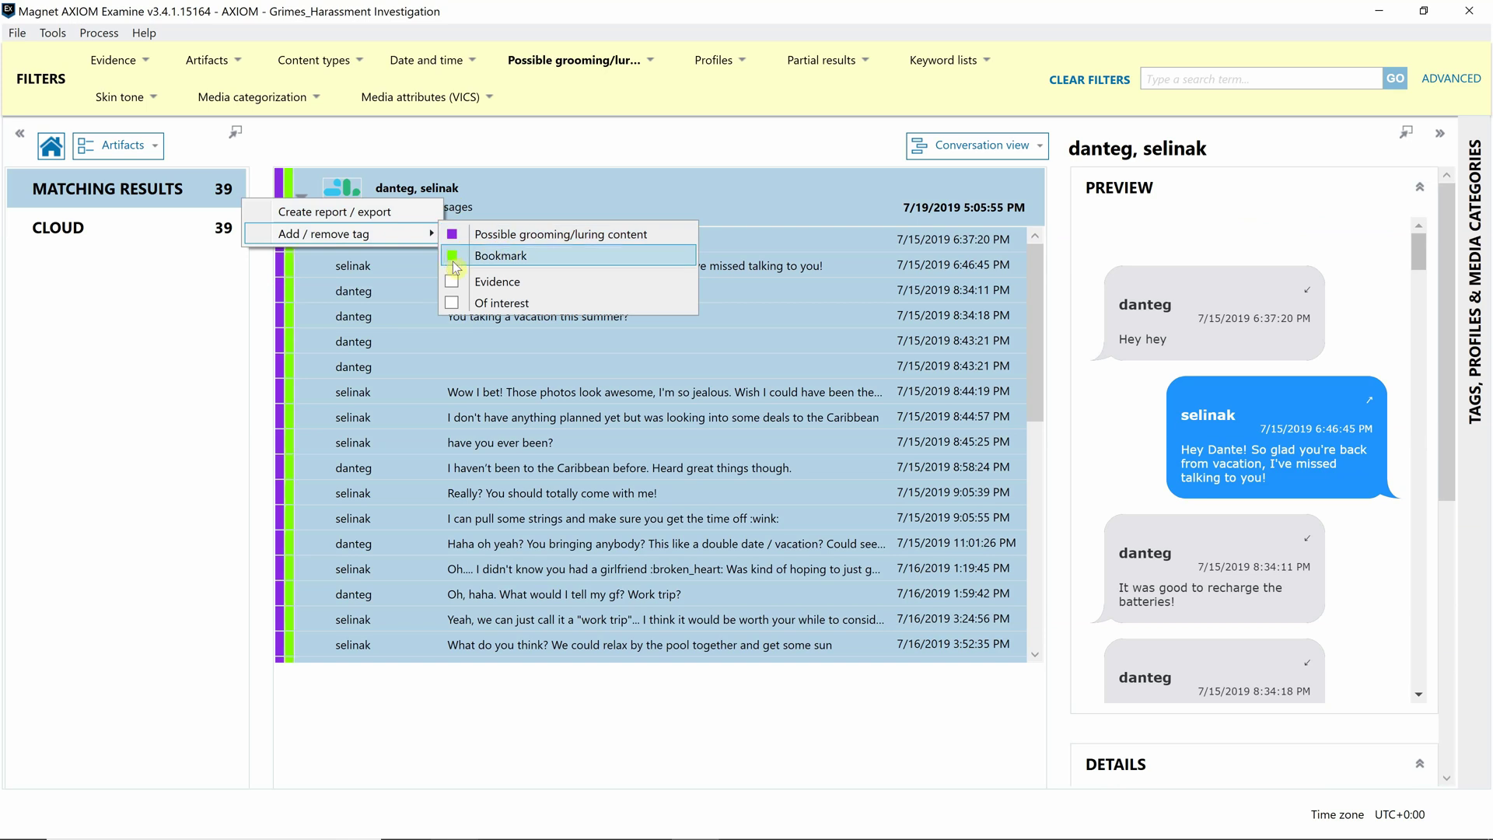
click(424, 142)
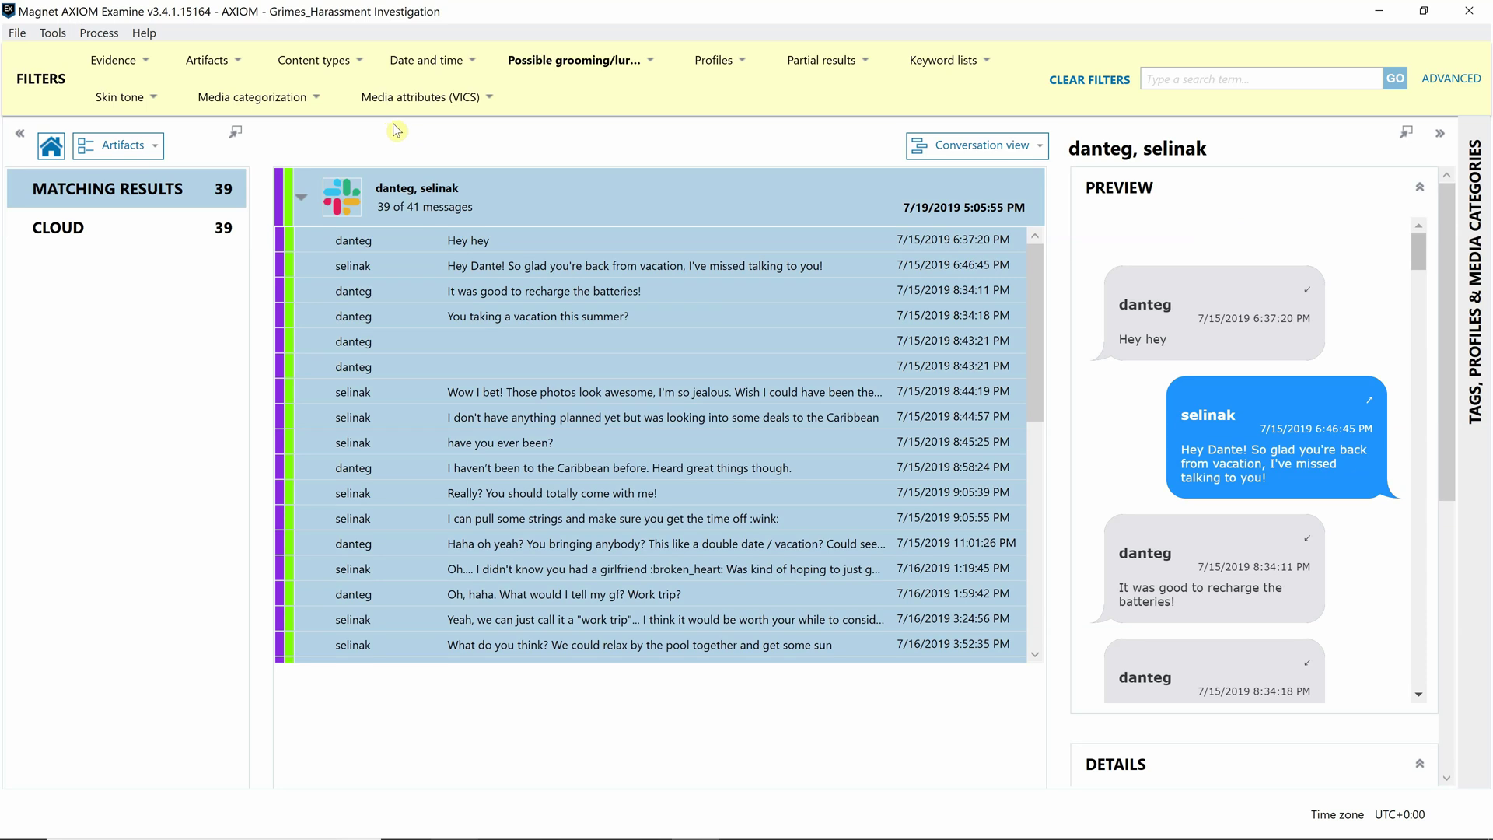
- Filter the results to show only Bookmark-tagged items
click(616, 70)
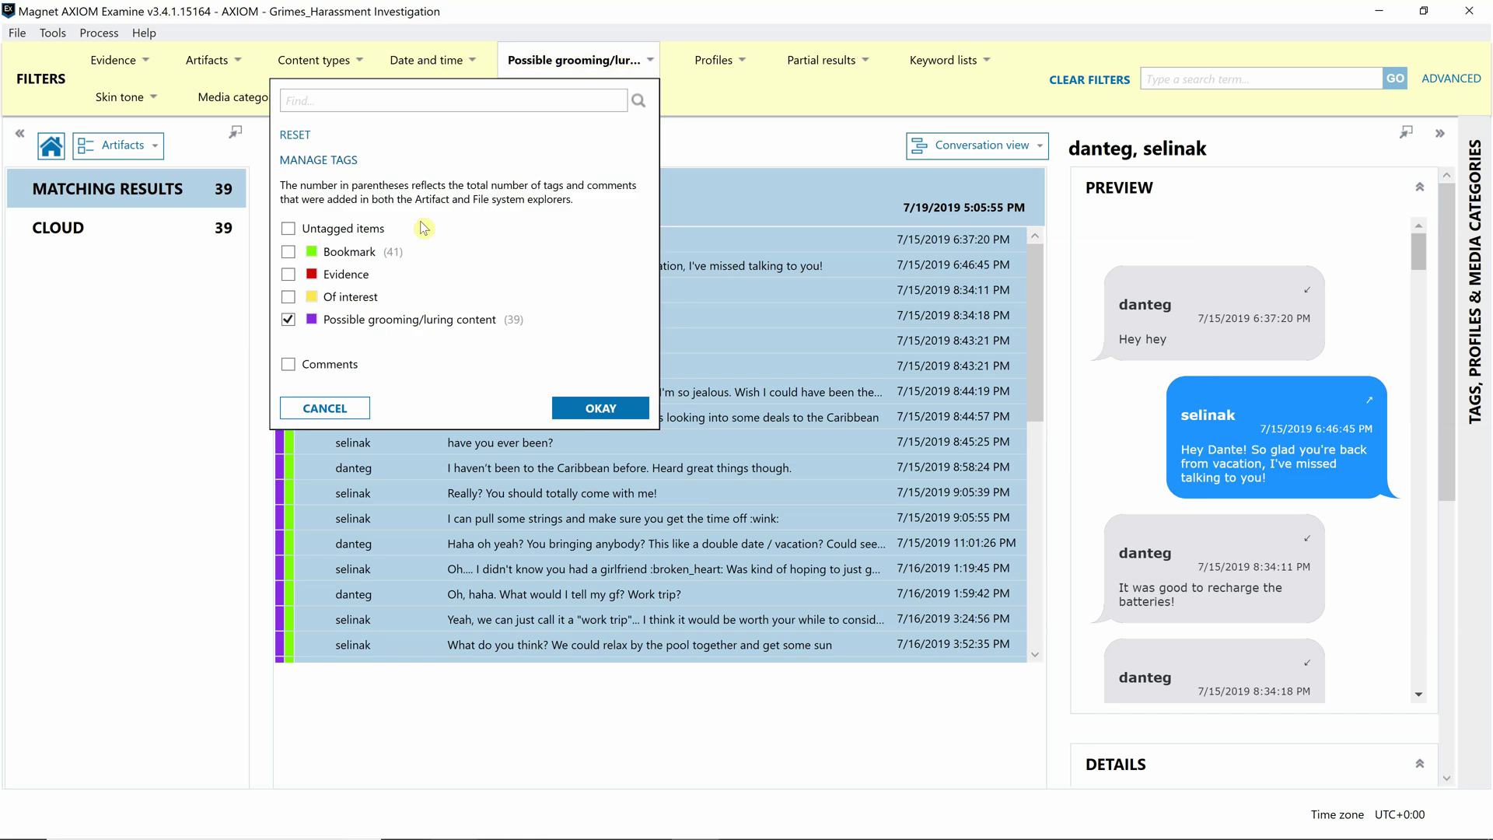
click(288, 251)
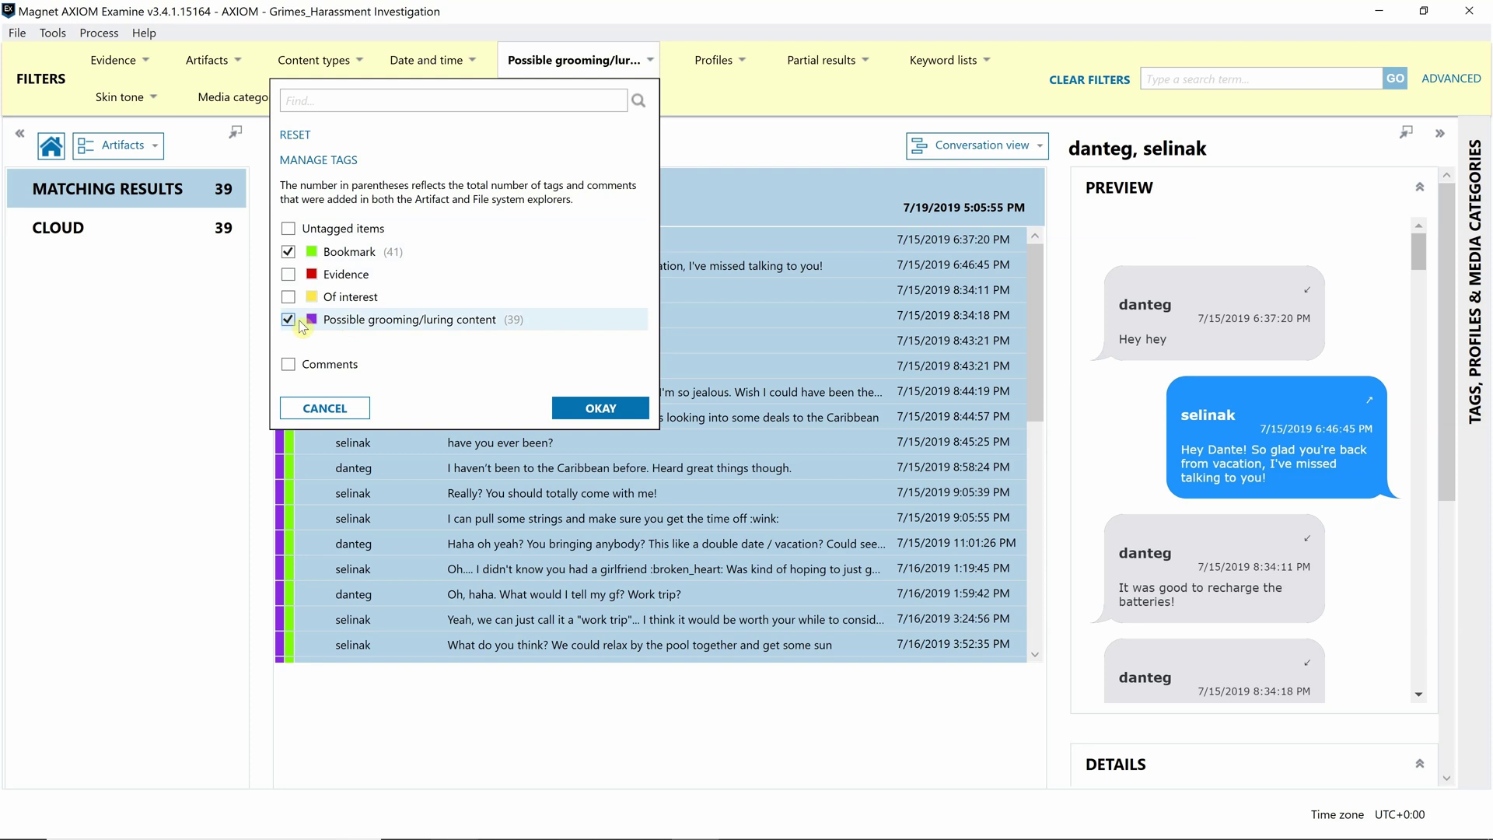
click(600, 407)
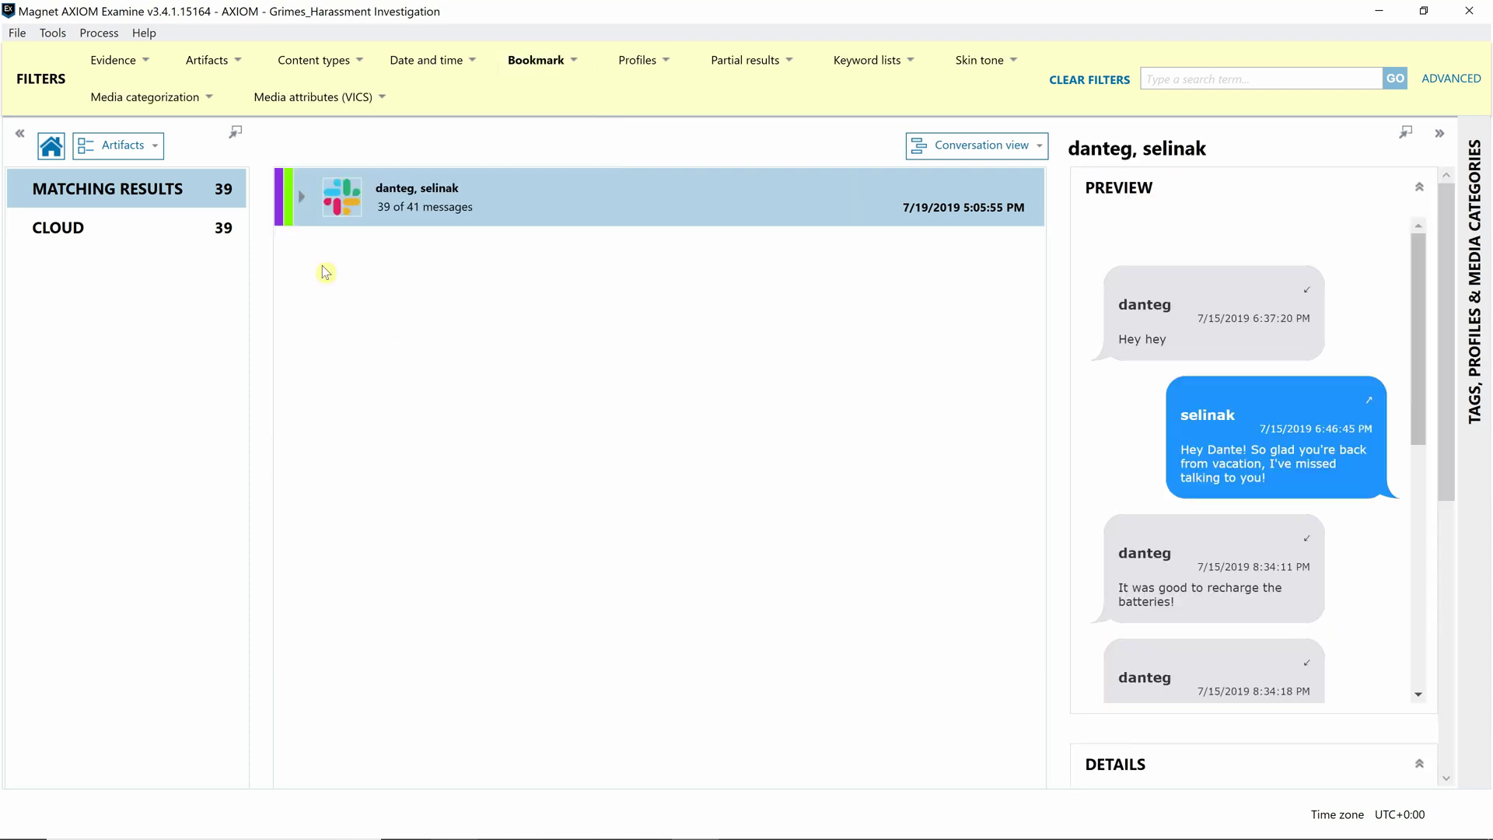
- Return to Column view to list the 41 bookmarked results individually
click(988, 148)
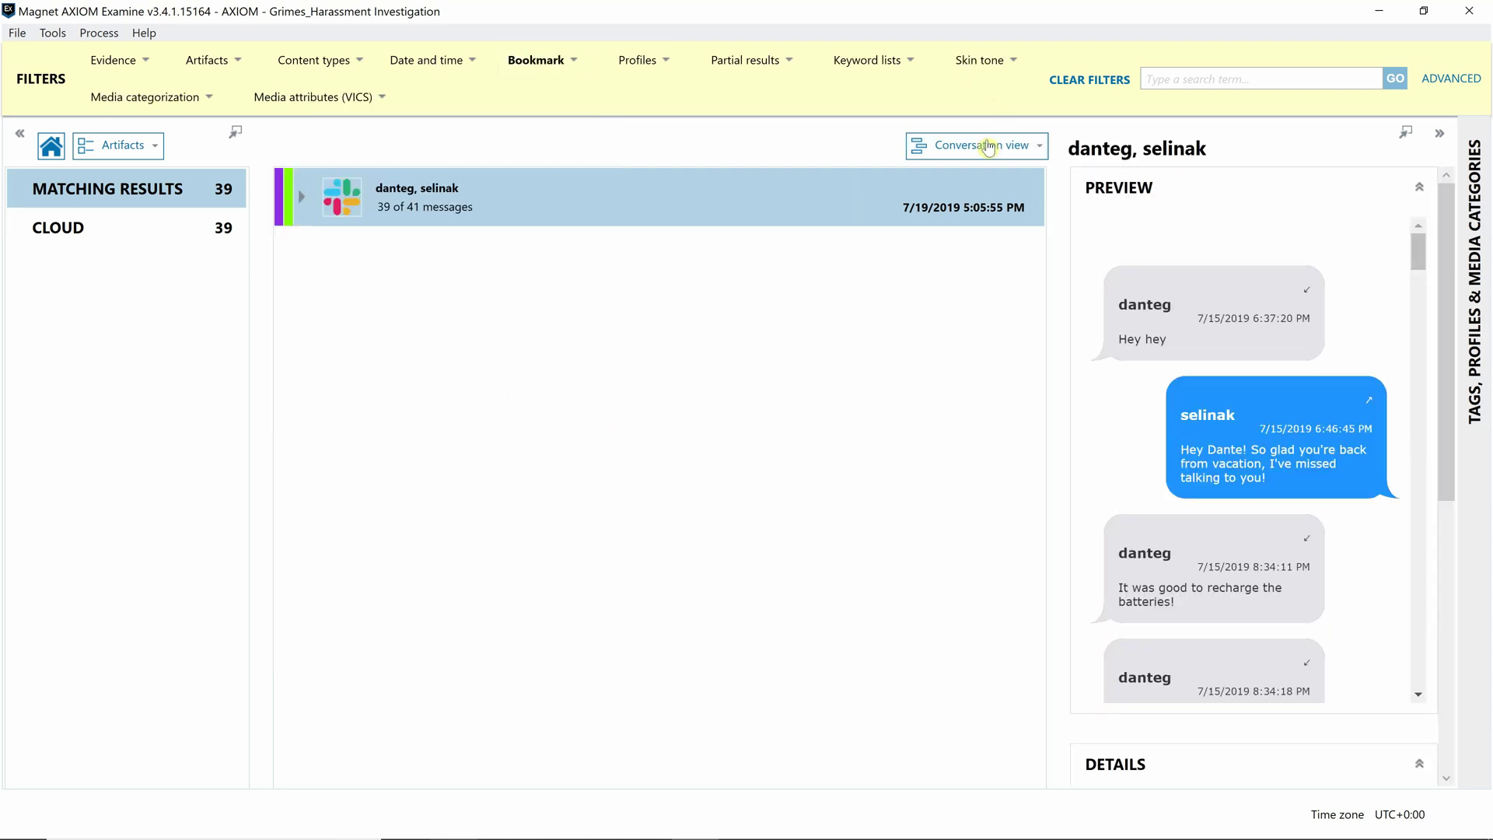
click(935, 201)
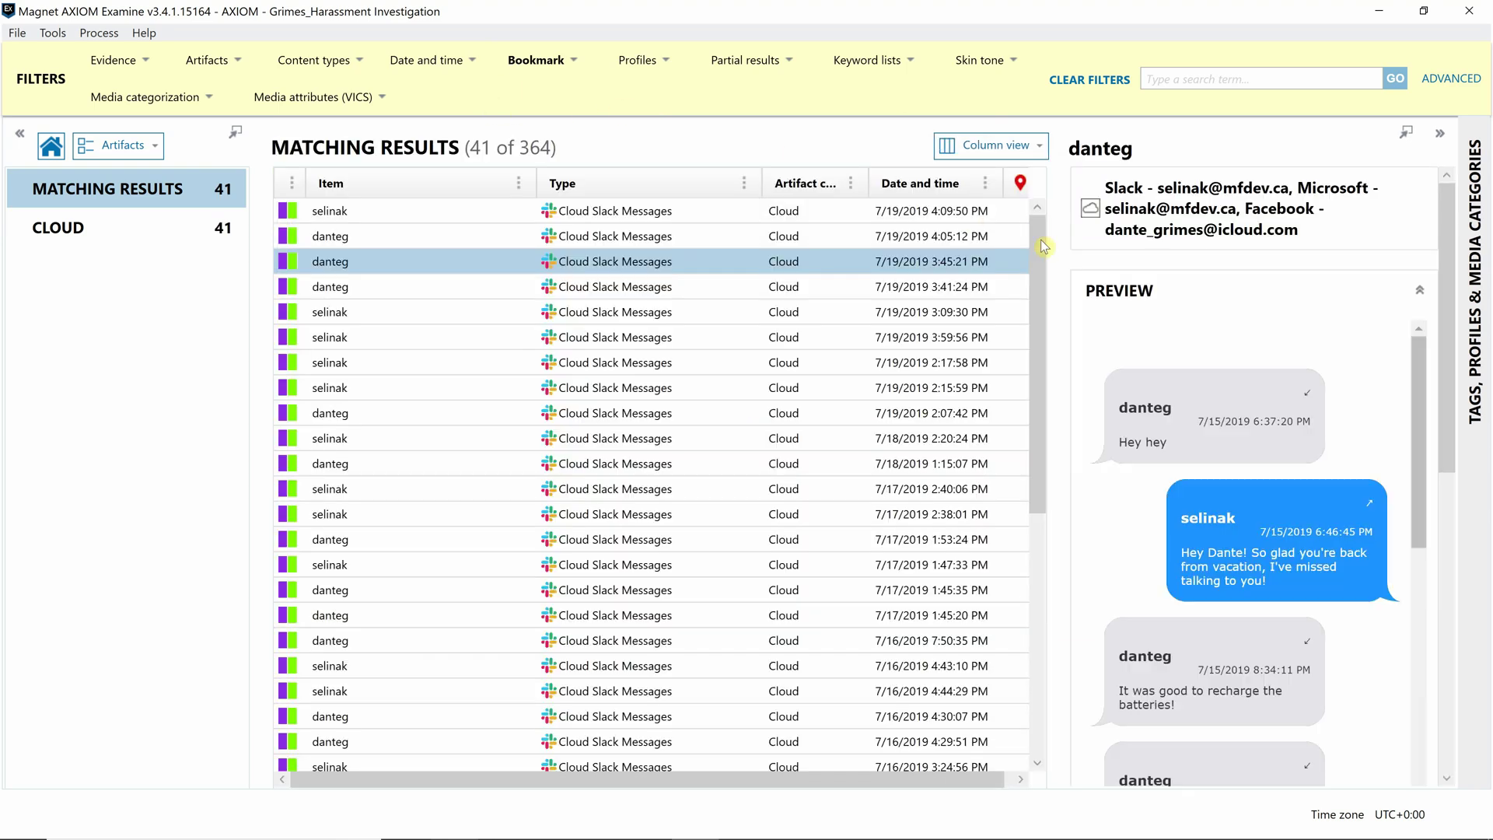
drag(1041, 247, 1034, 493)
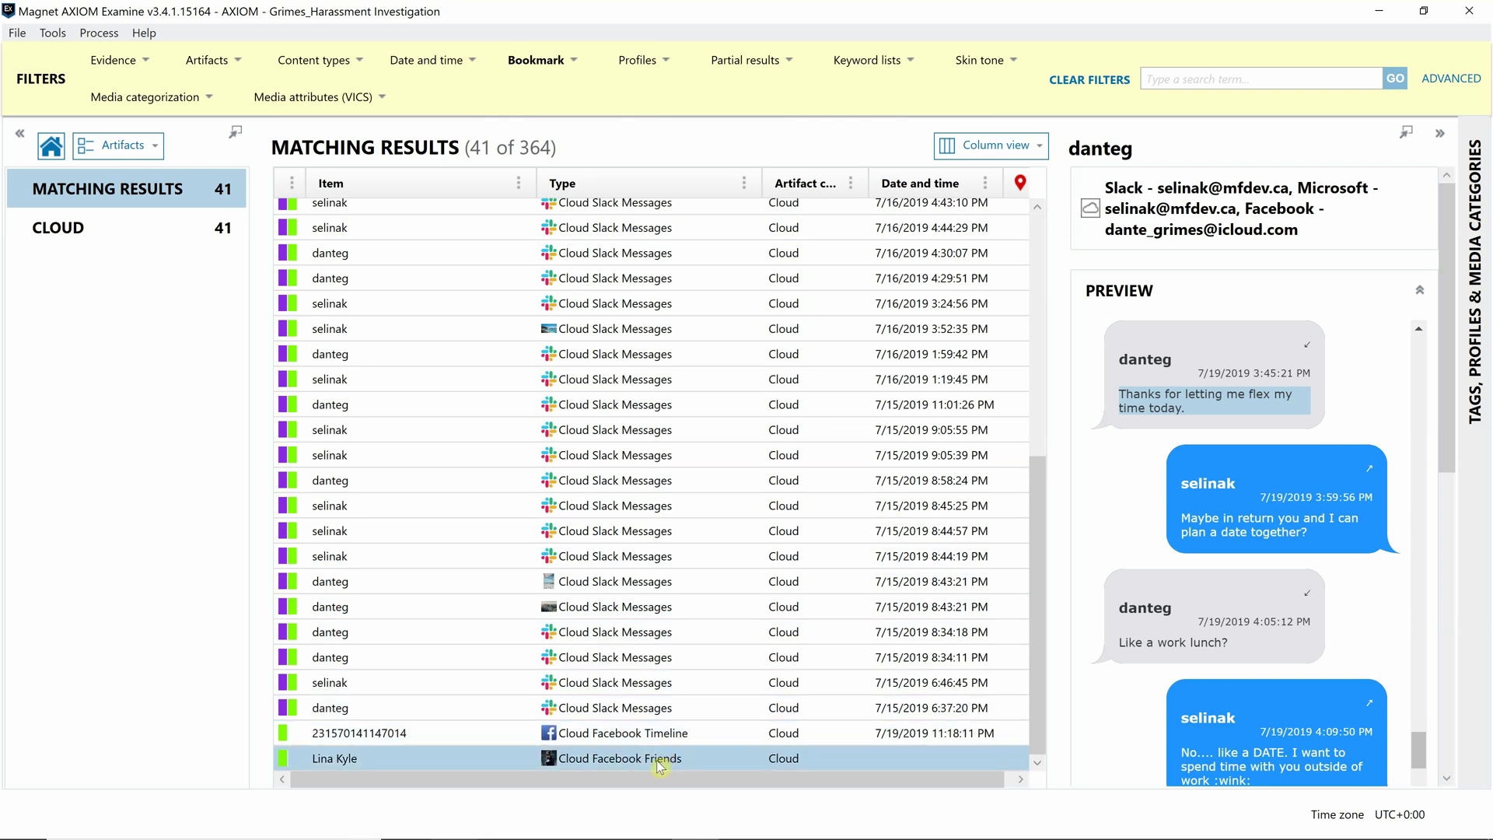
- Export an HTML report of only Bookmark-tagged items, excluding the Possible grooming/luring content tag
right_click(609, 372)
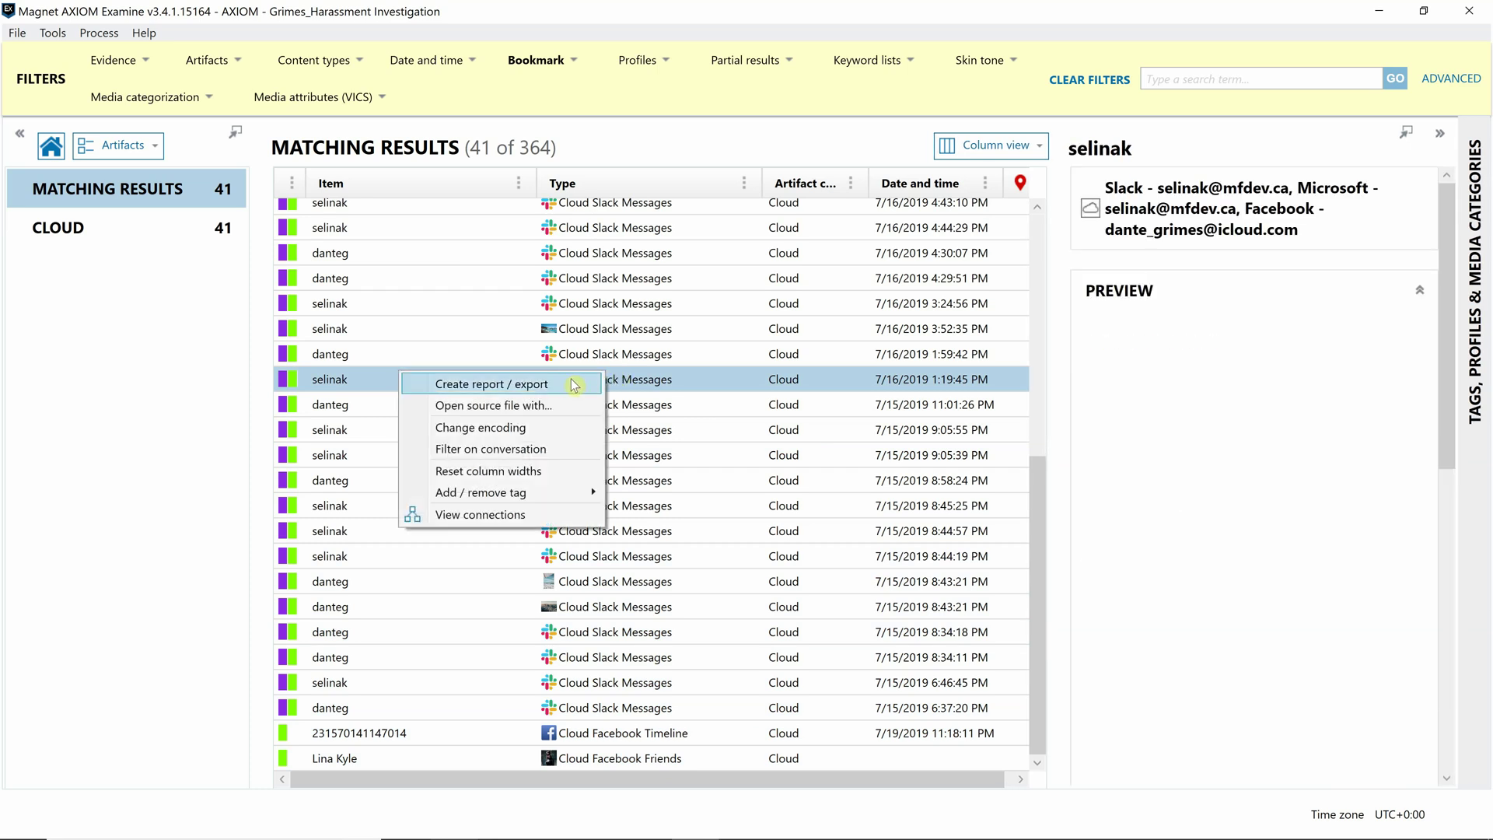
click(574, 384)
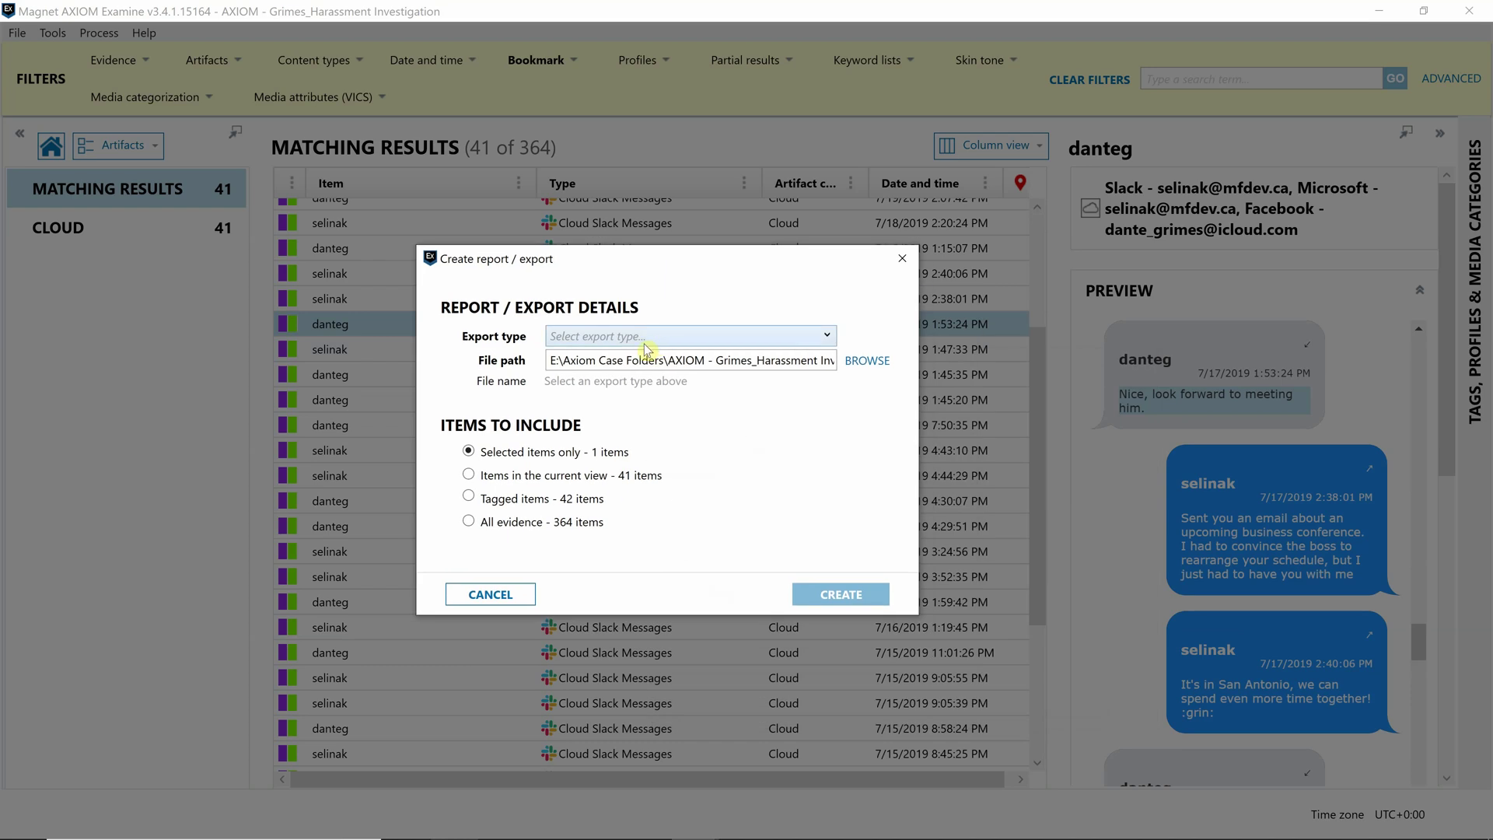
click(646, 345)
click(623, 399)
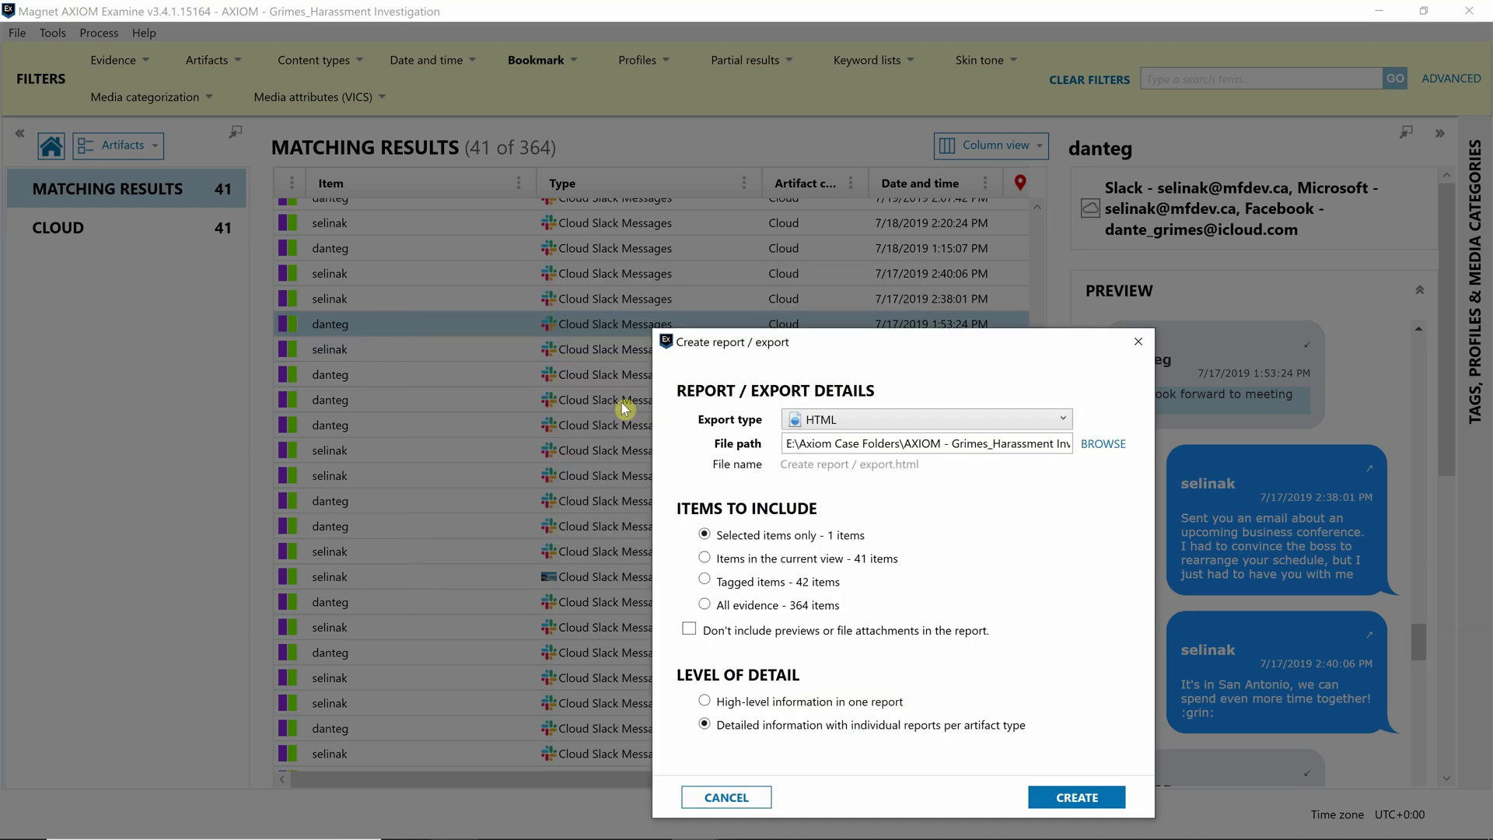
drag(883, 354, 707, 224)
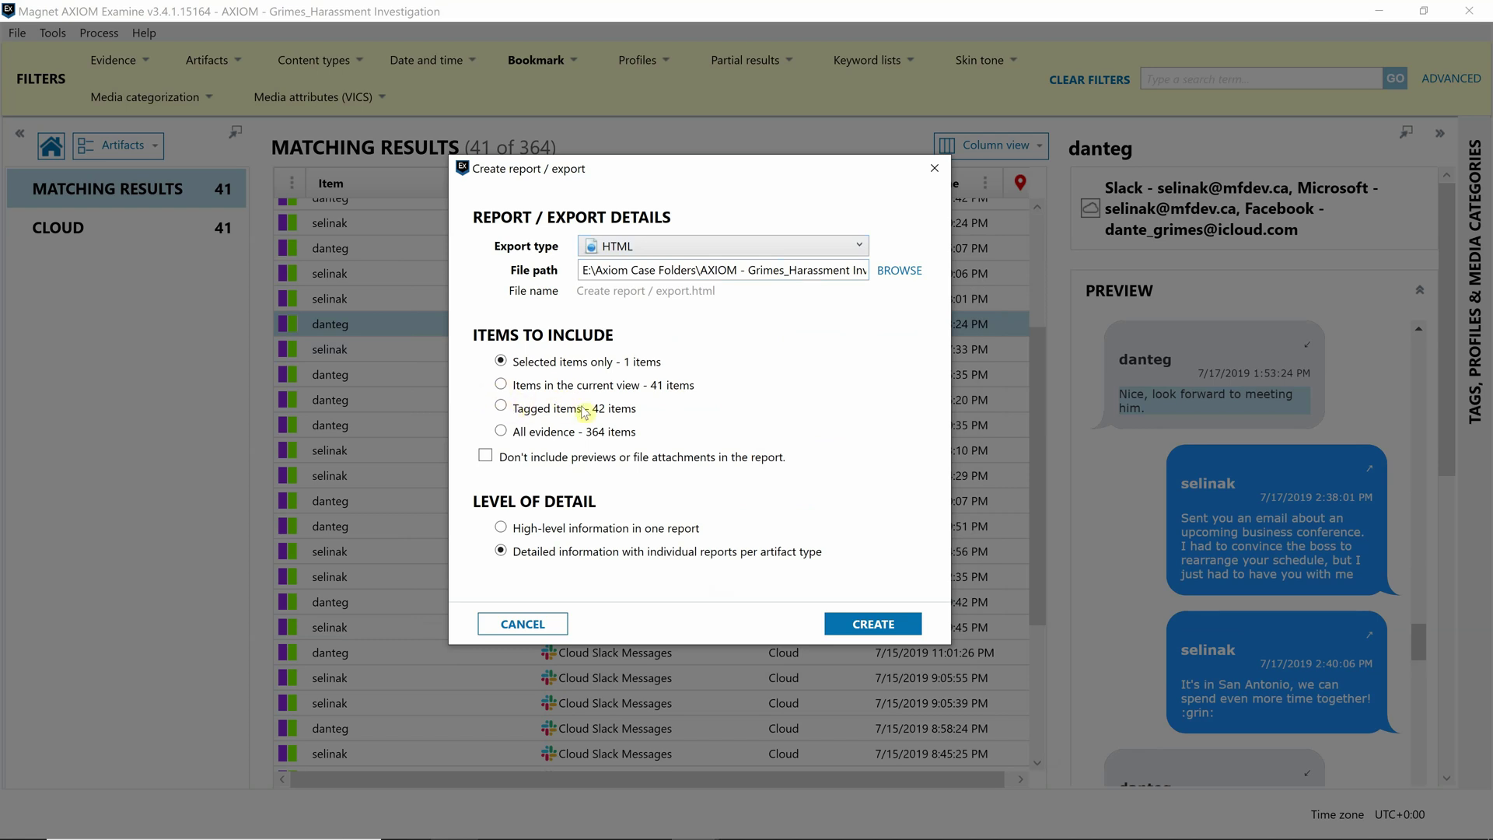
click(501, 408)
click(679, 415)
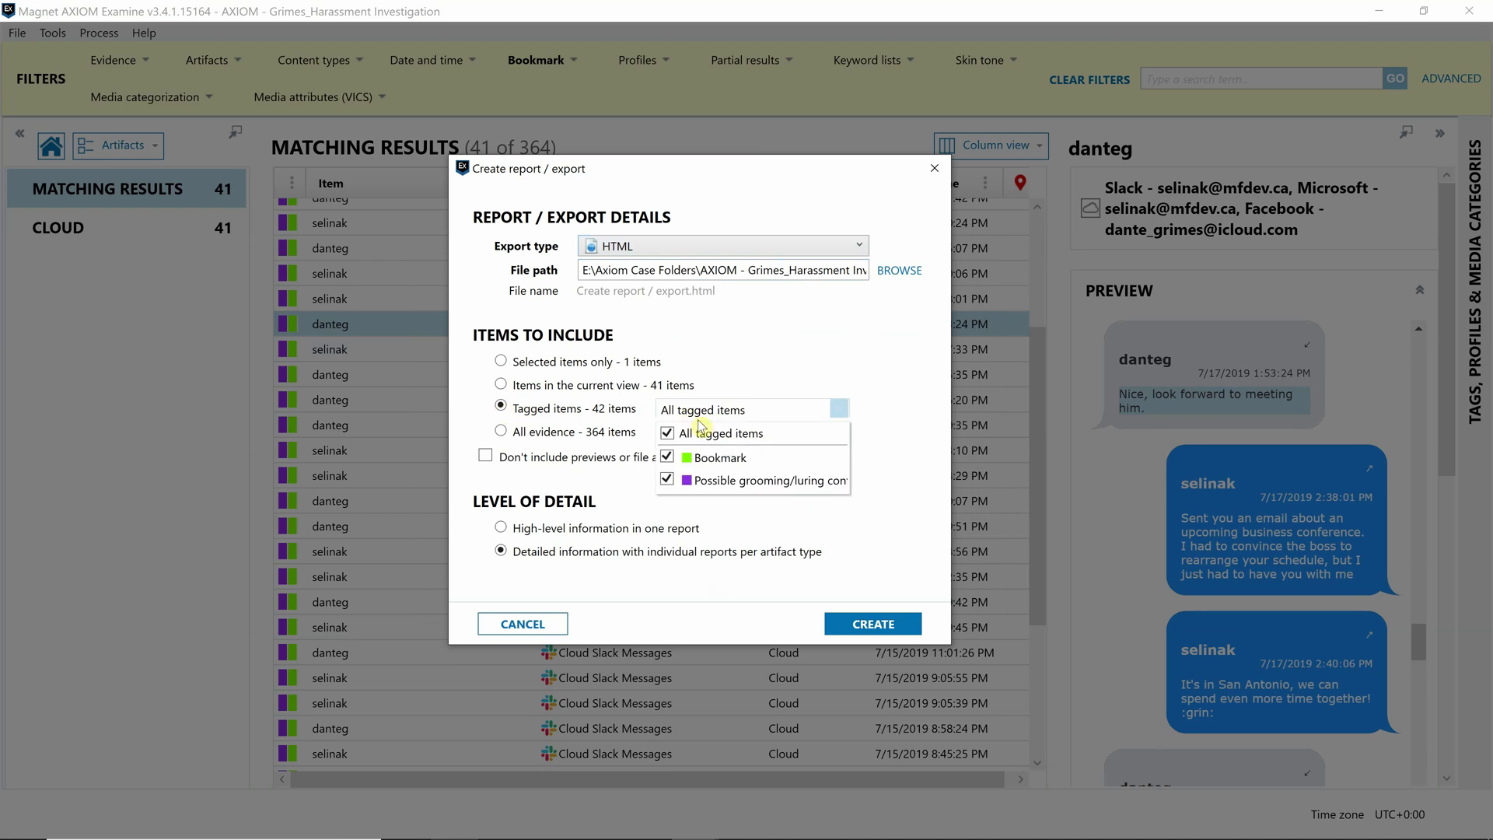
click(667, 480)
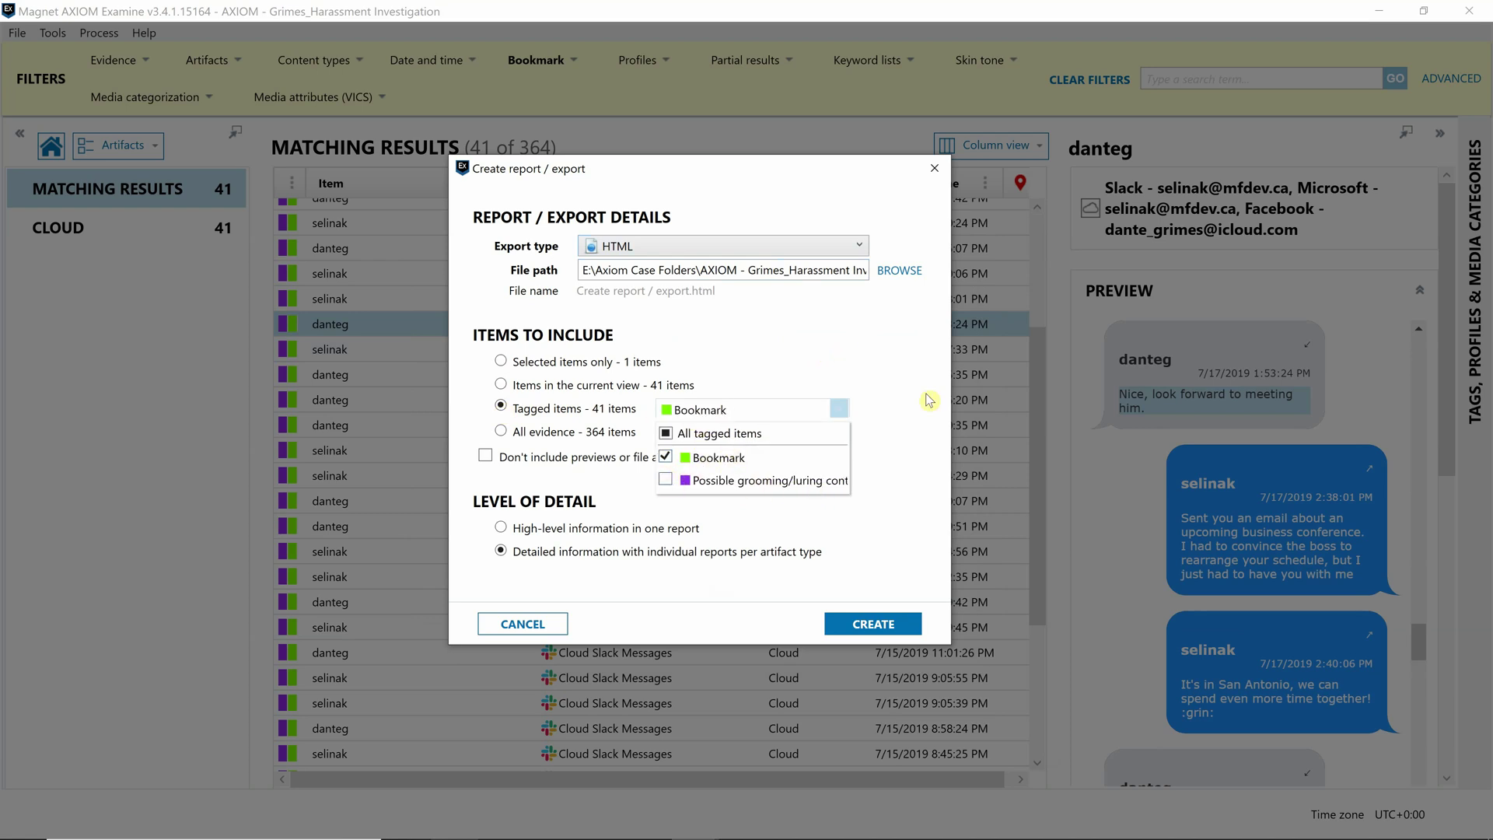
click(887, 624)
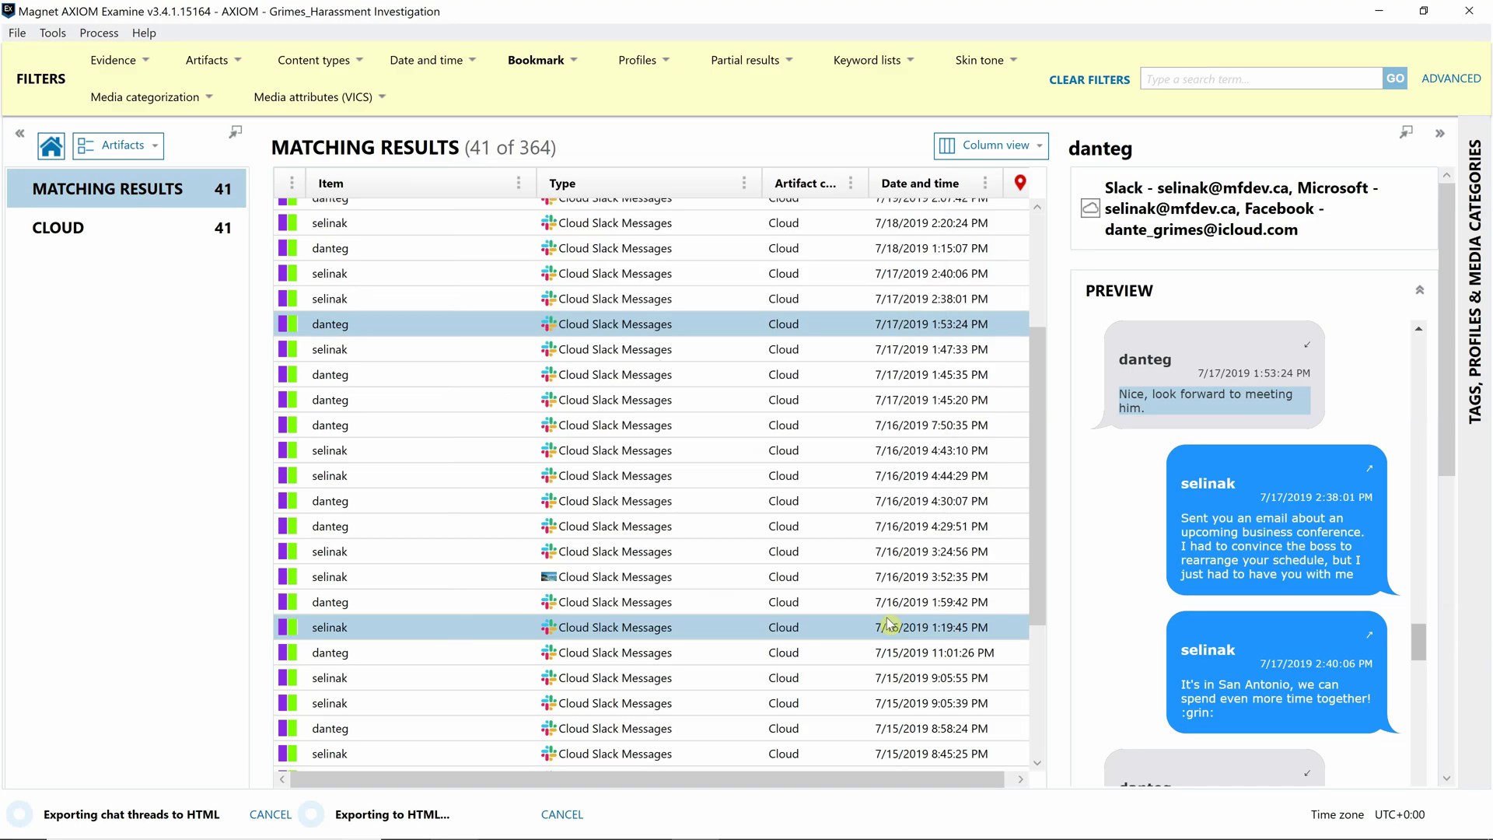
- Open the exported Report.html in Chrome and view the Cloud Facebook Friends and Timeline tables
click(282, 814)
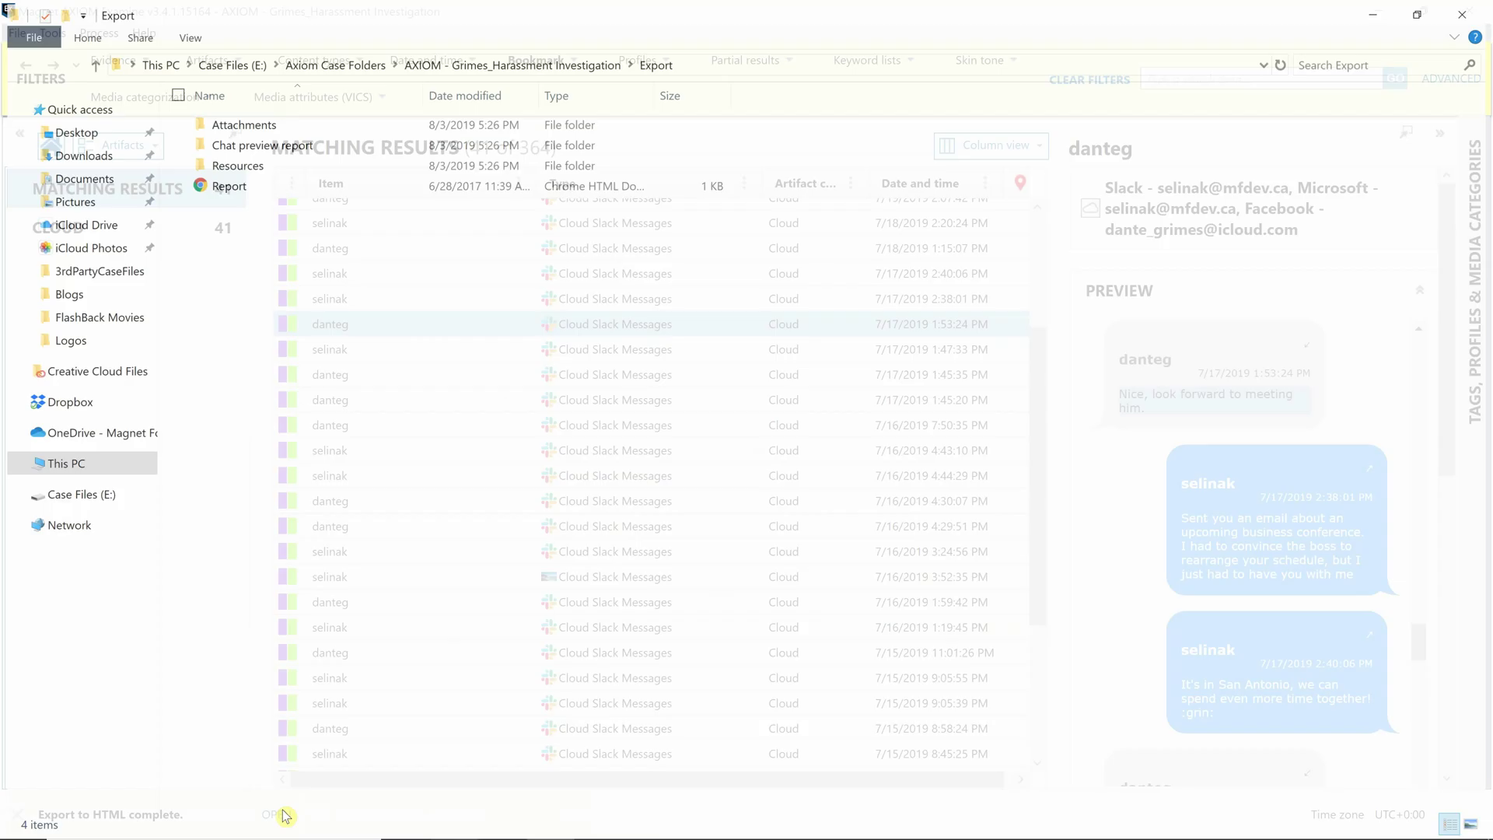
double_click(248, 184)
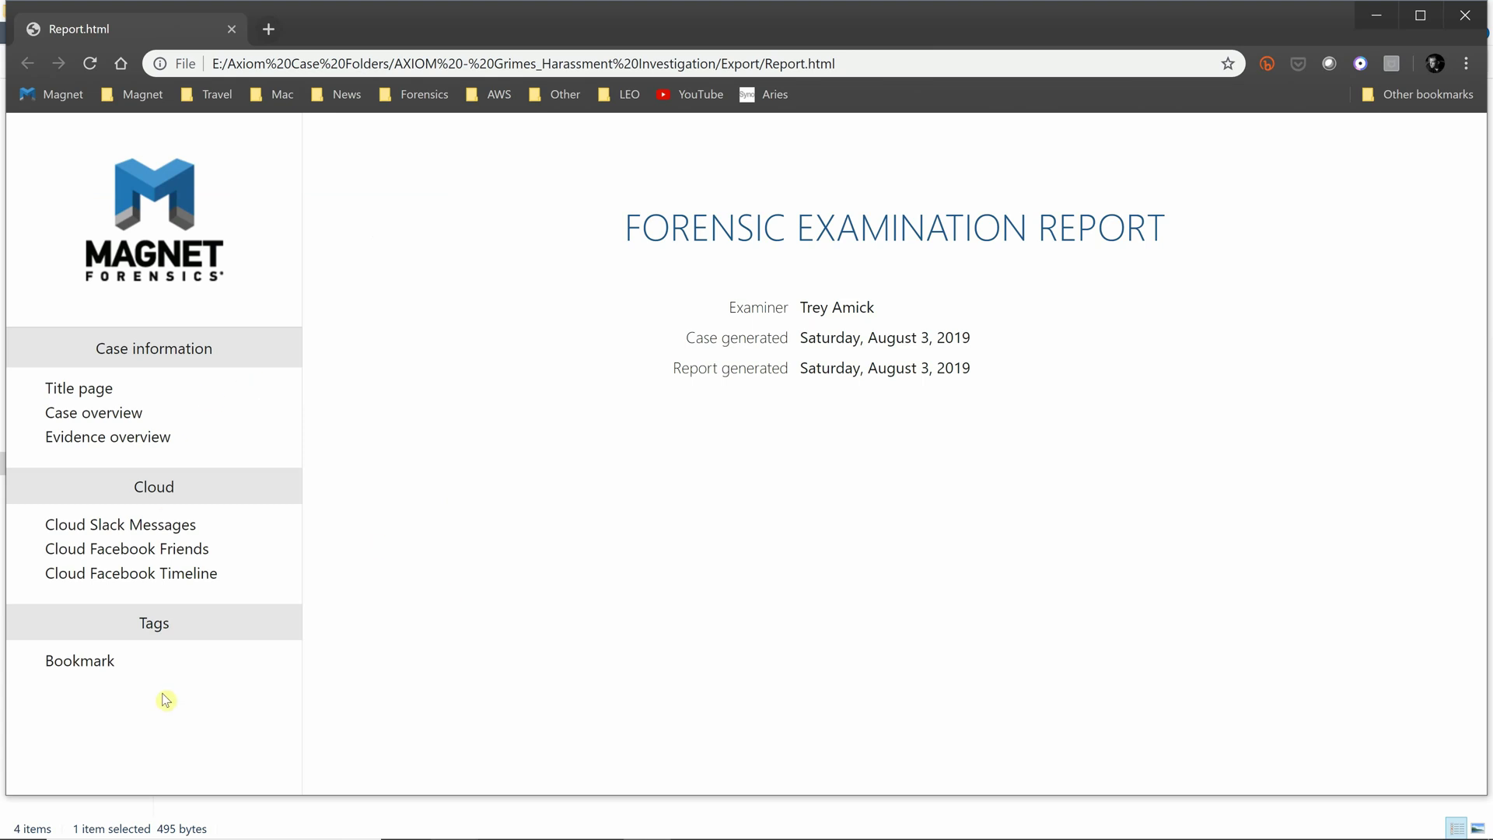
click(165, 551)
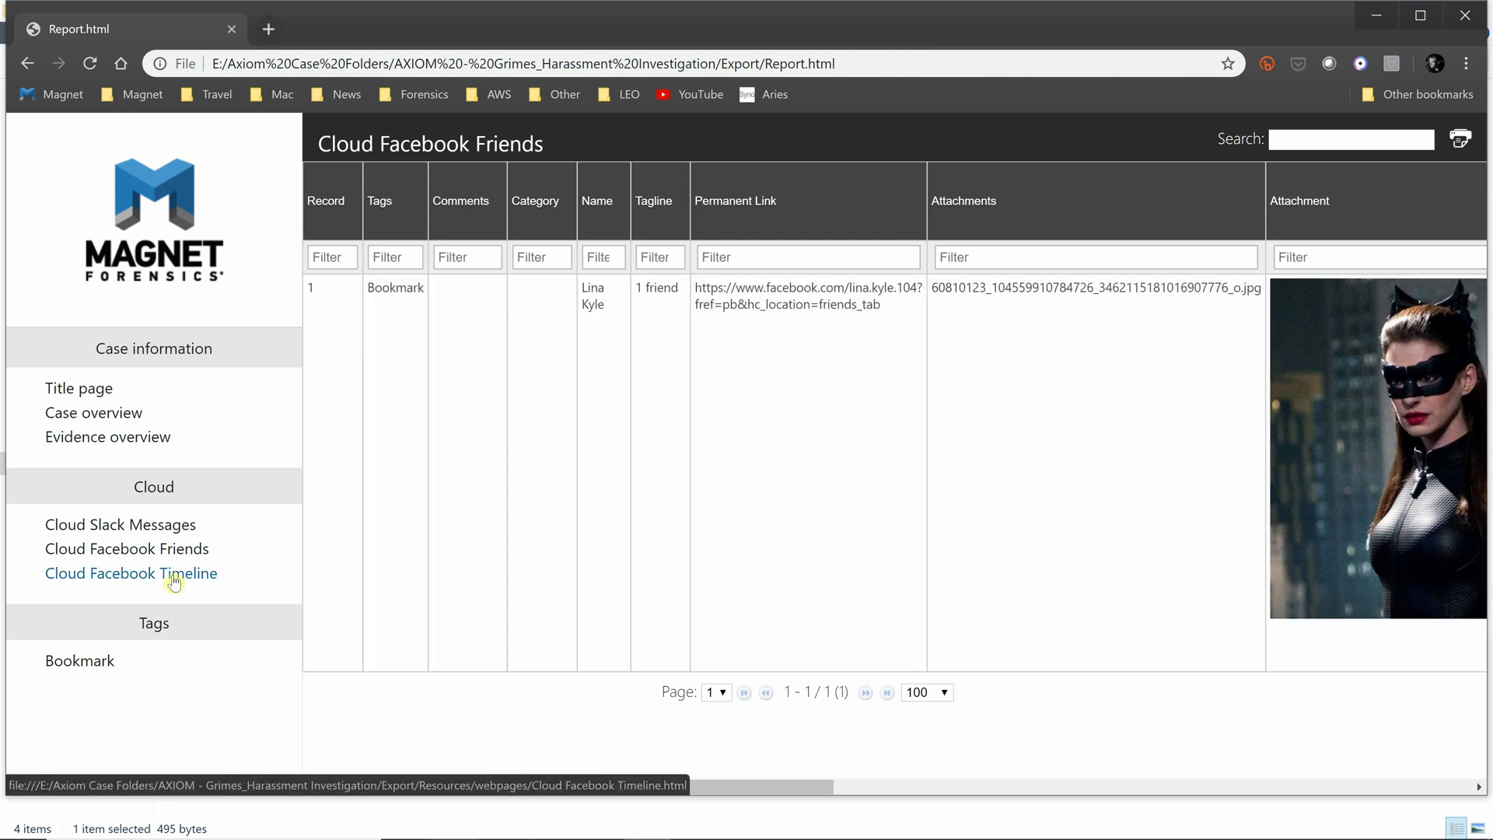
click(187, 575)
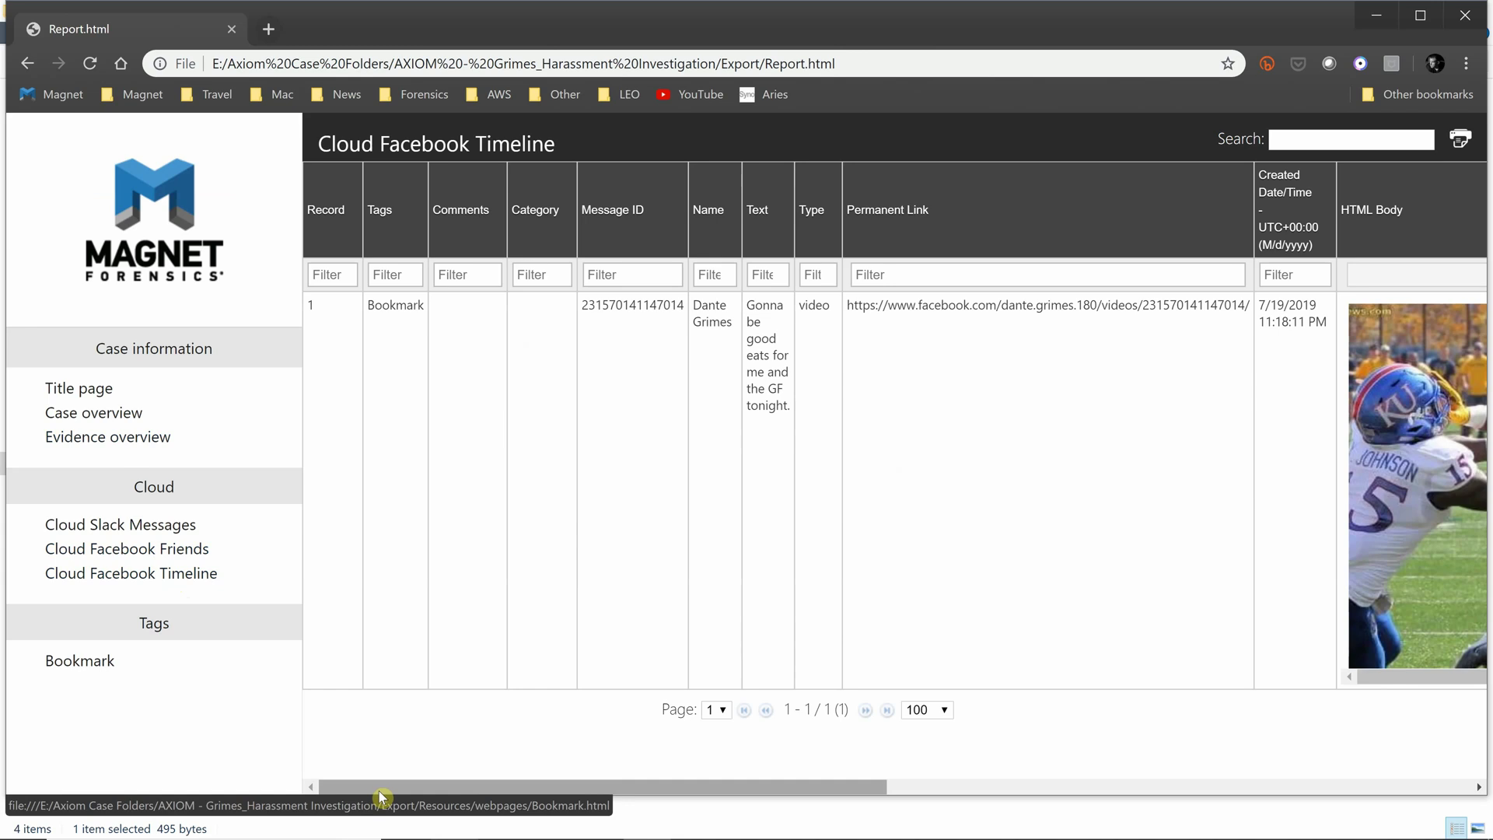
drag(379, 790, 249, 749)
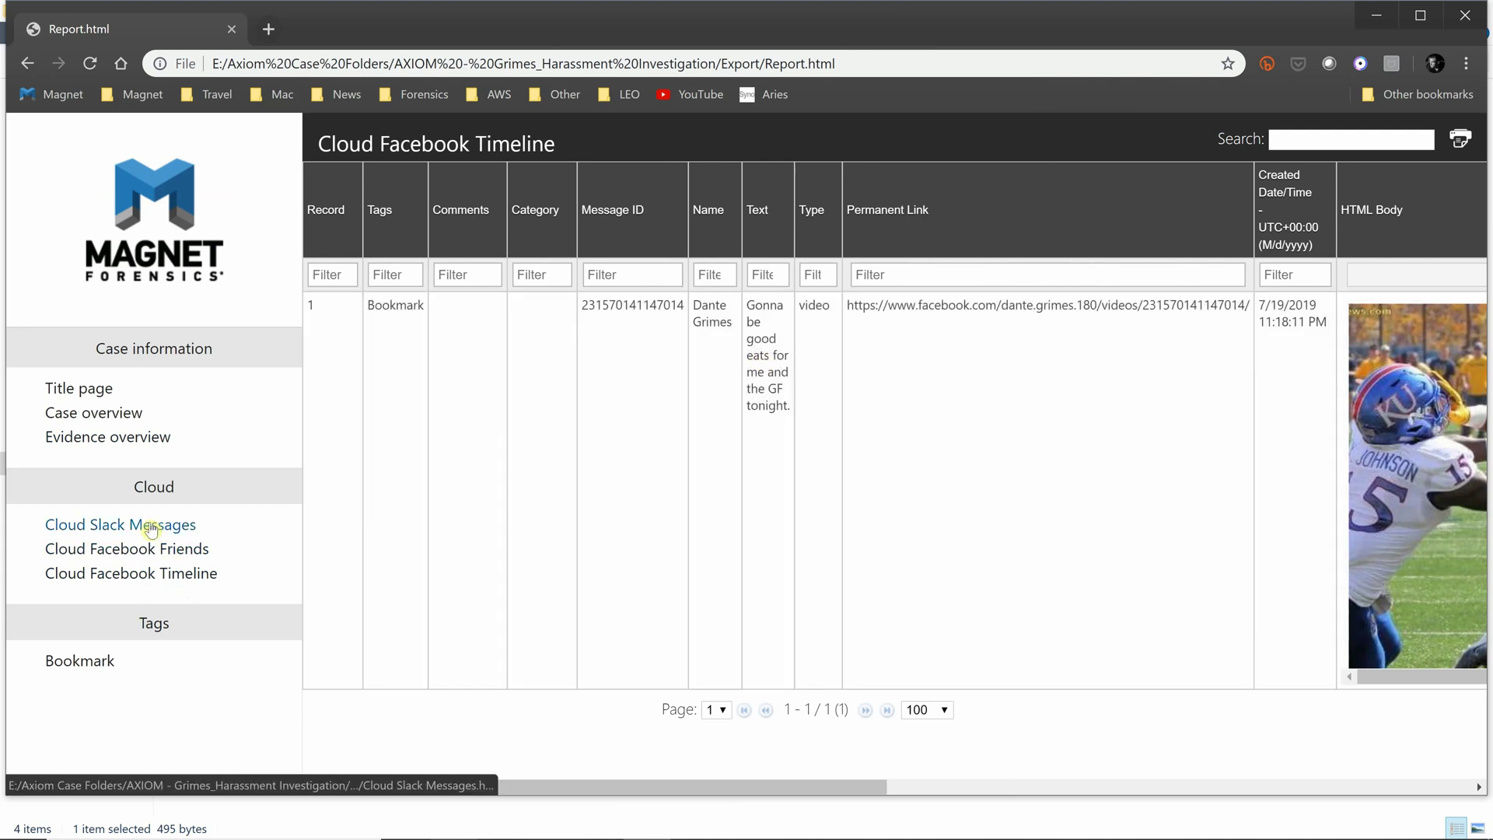
- Open the first Cloud Slack Messages row's chat thread preview and scroll through the conversation
click(148, 532)
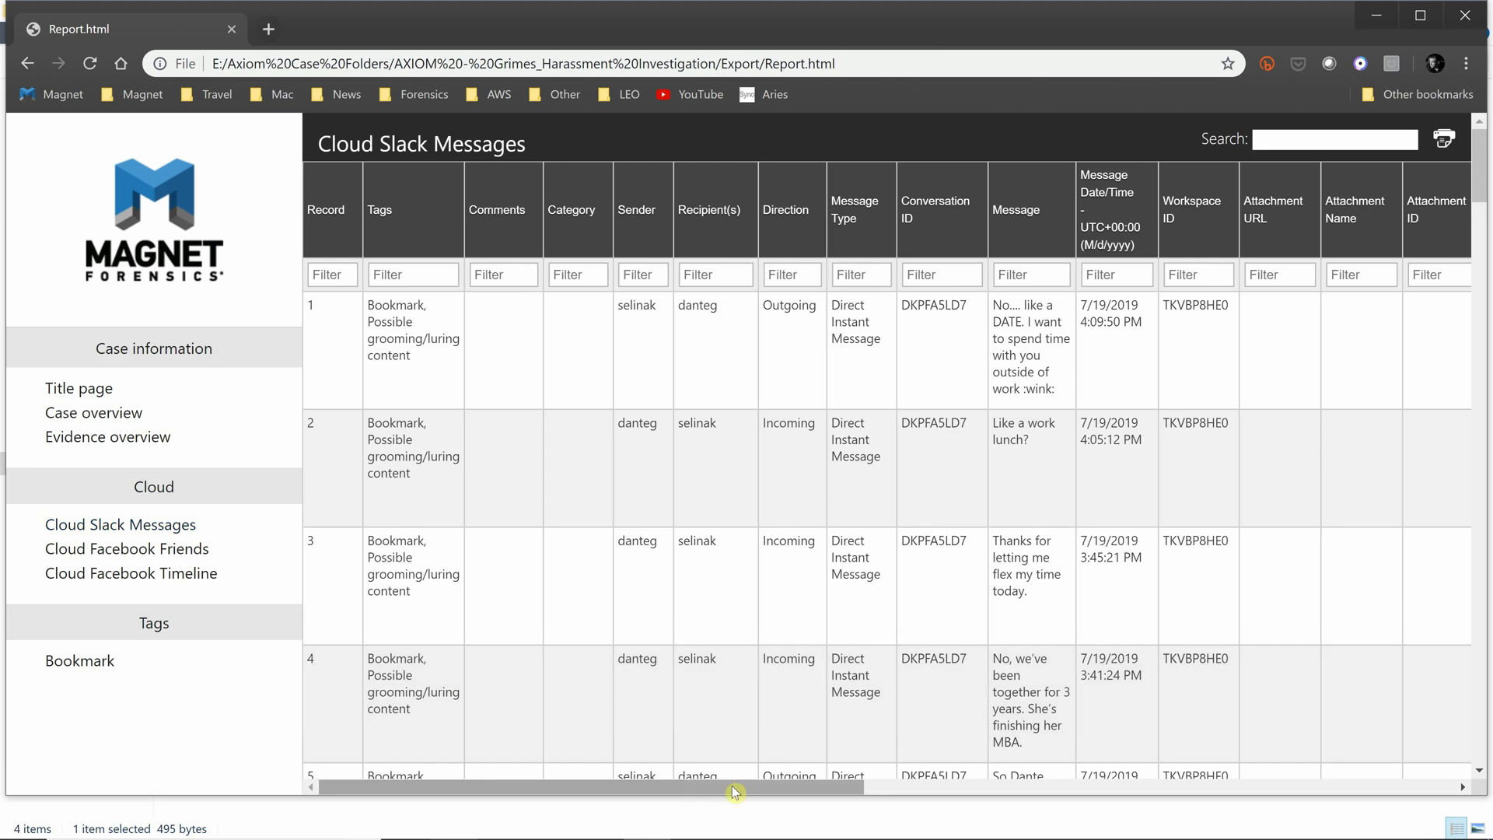
drag(735, 792, 1447, 752)
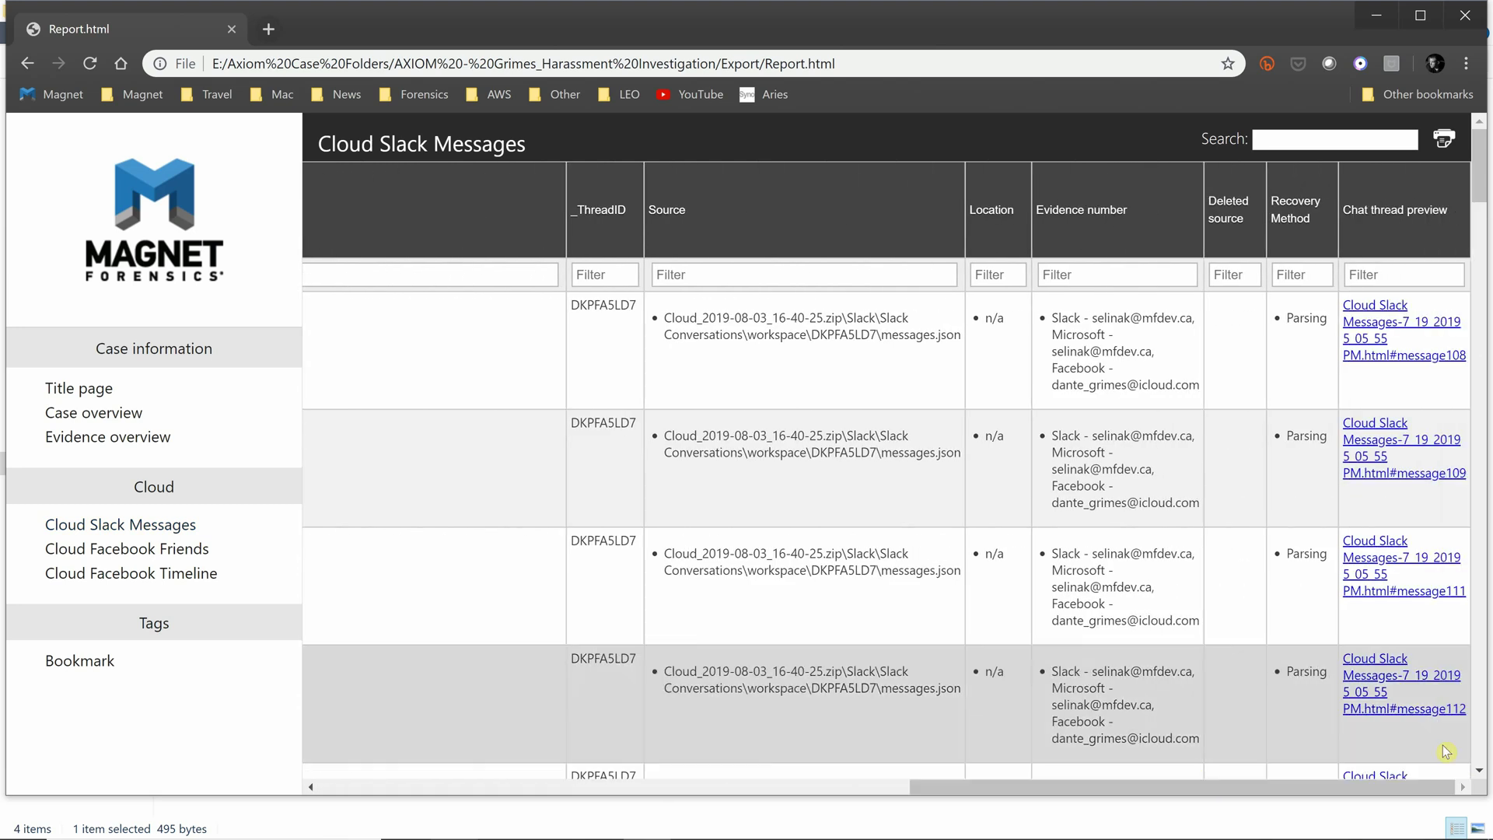
click(1358, 330)
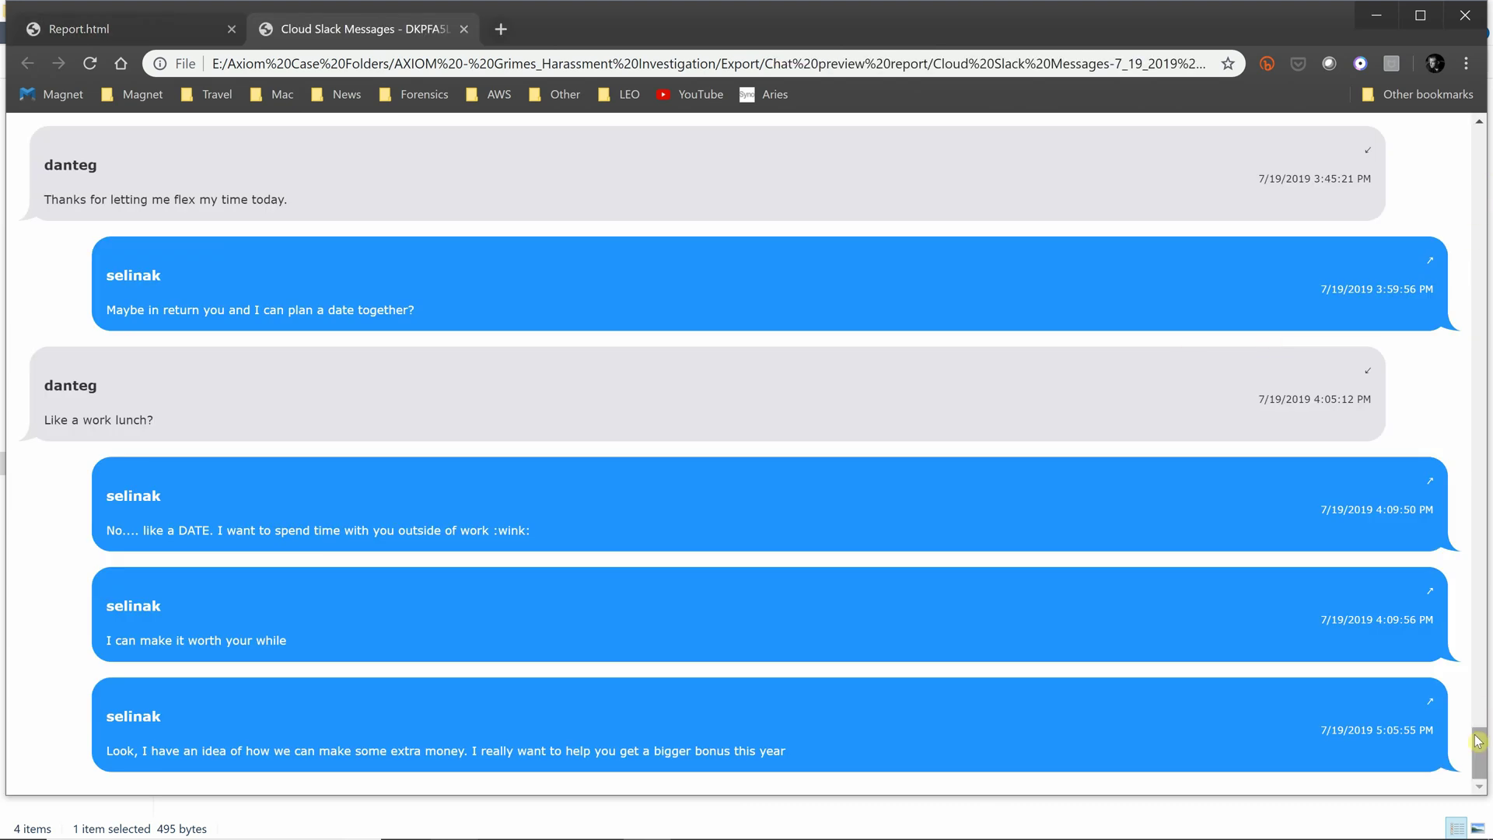
drag(1479, 741, 1482, 665)
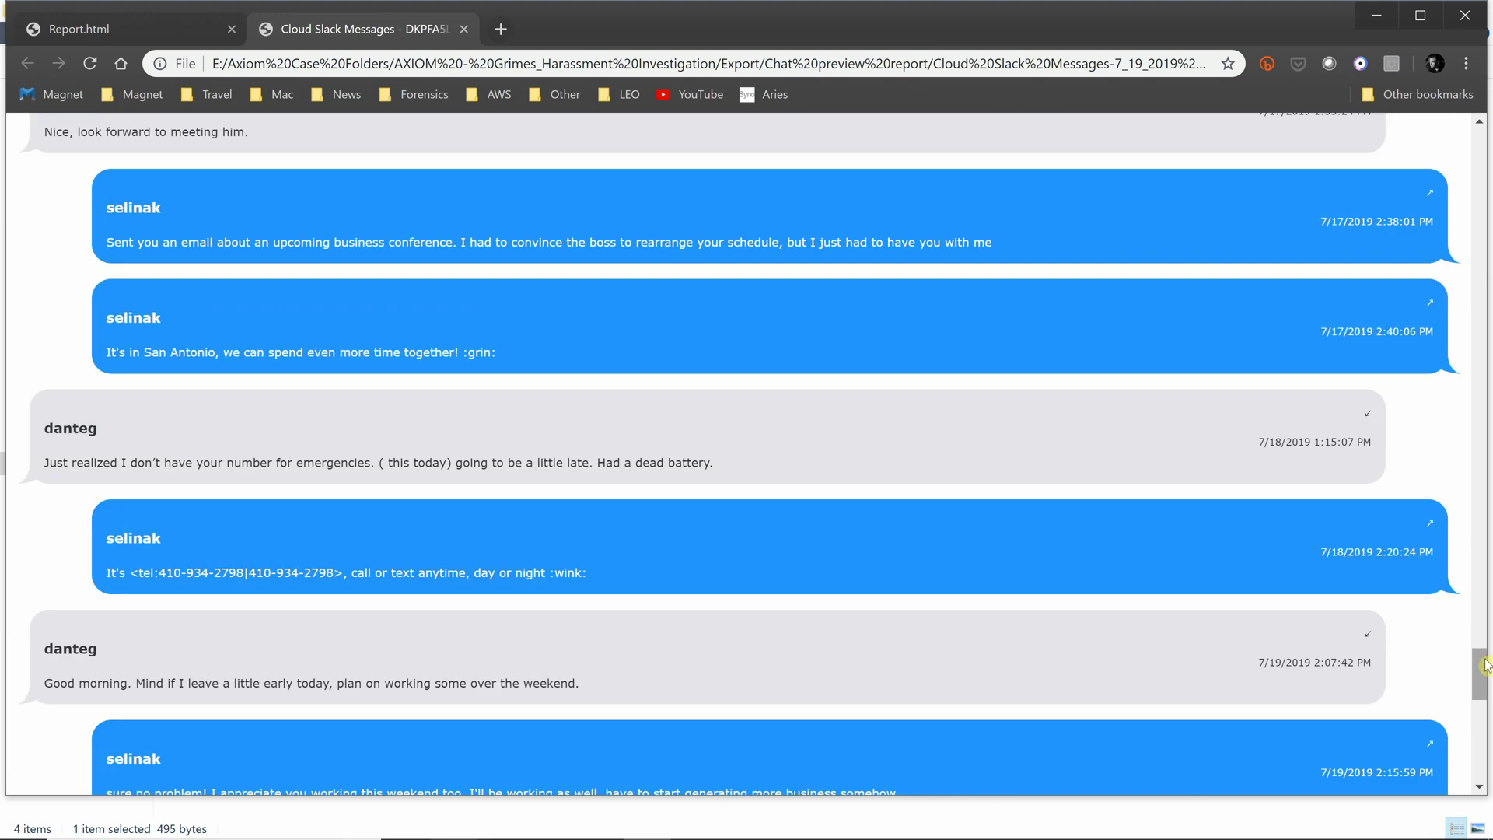